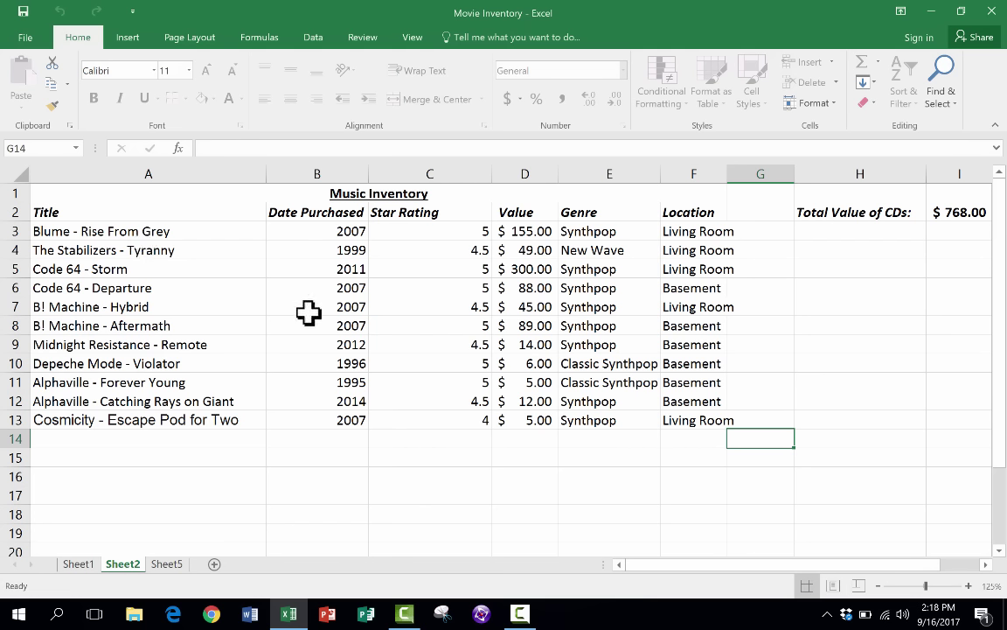
# Look over the movie inventory on Sheet1 and return to the music inventory on Sheet2, selecting the first Genre entry.
pyautogui.click(78, 564)
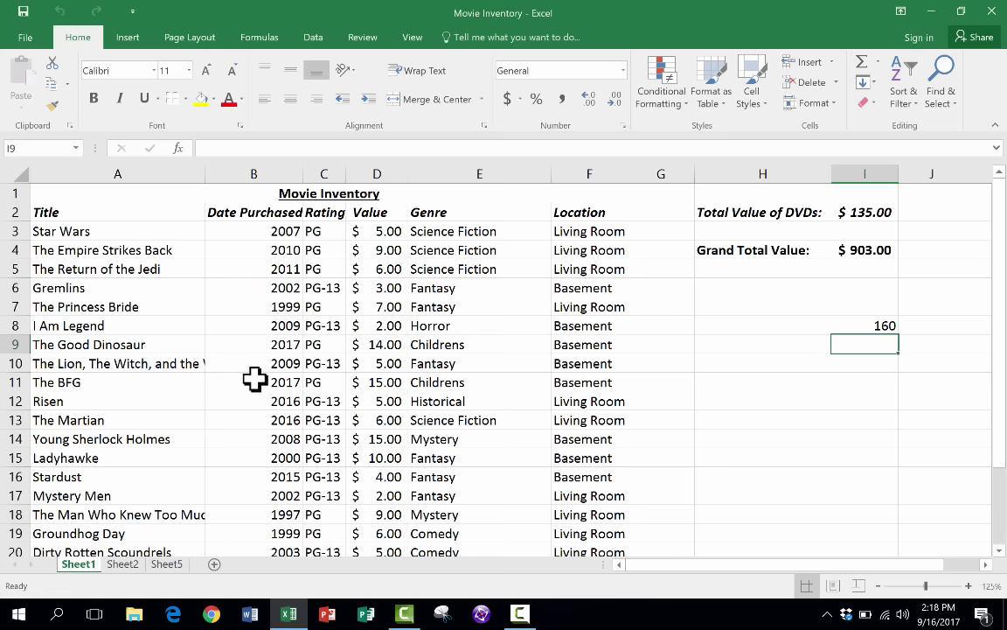
pyautogui.scroll(-2, 445, 315)
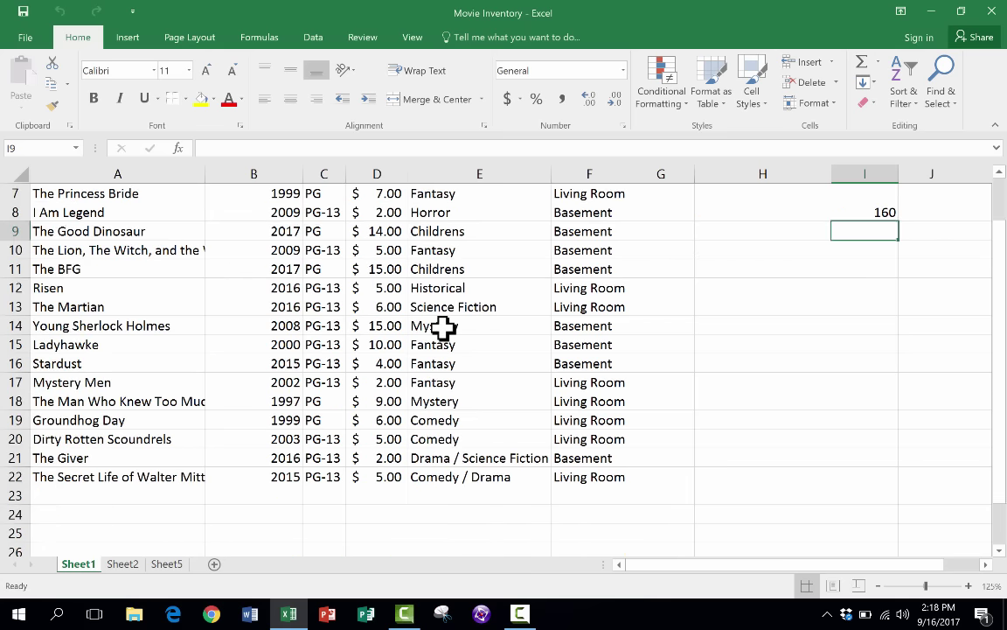
pyautogui.scroll(2, 446, 328)
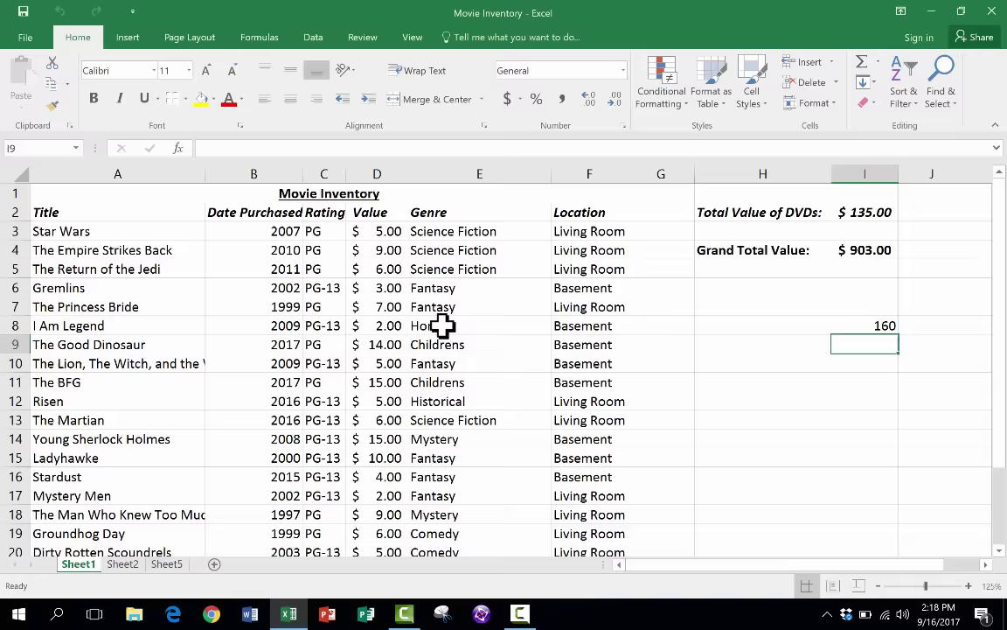
pyautogui.click(124, 567)
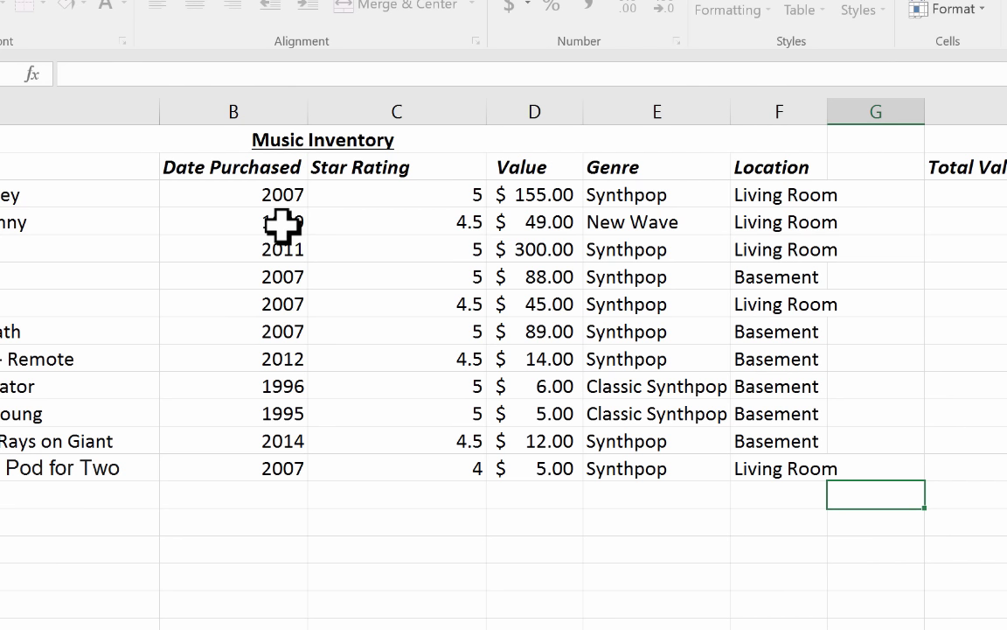
pyautogui.click(675, 200)
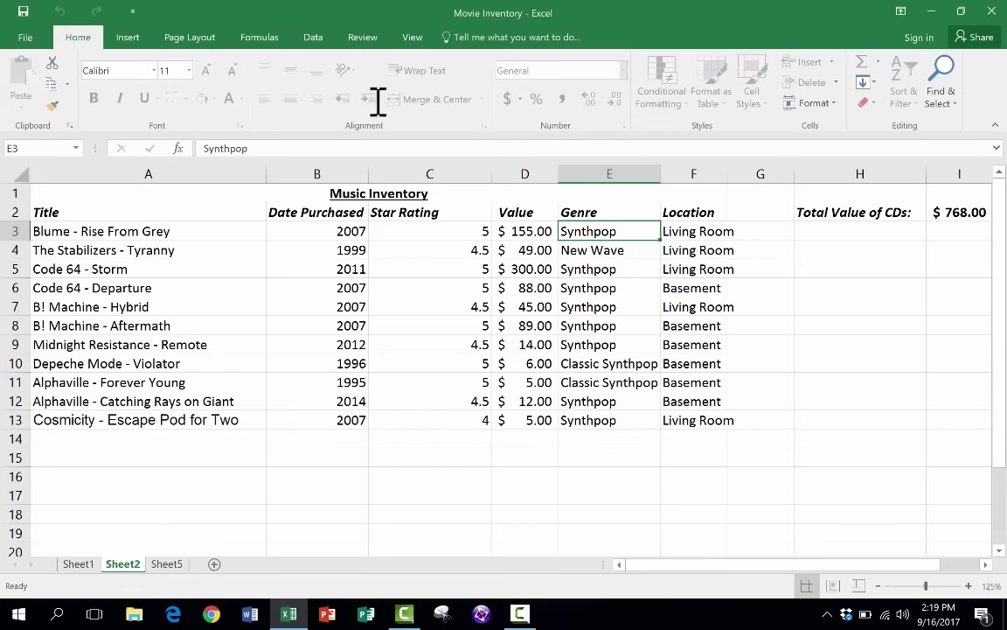
# Open the data validation settings for the entire Date Purchased column (column B), keeping the column's years in view.
pyautogui.click(313, 36)
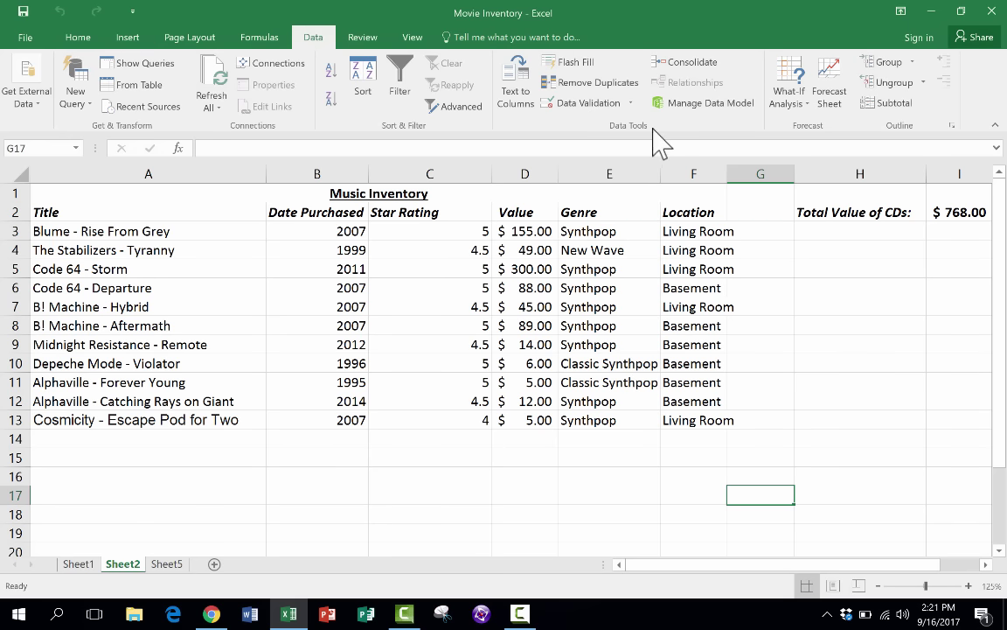
pyautogui.scroll(2, 647, 113)
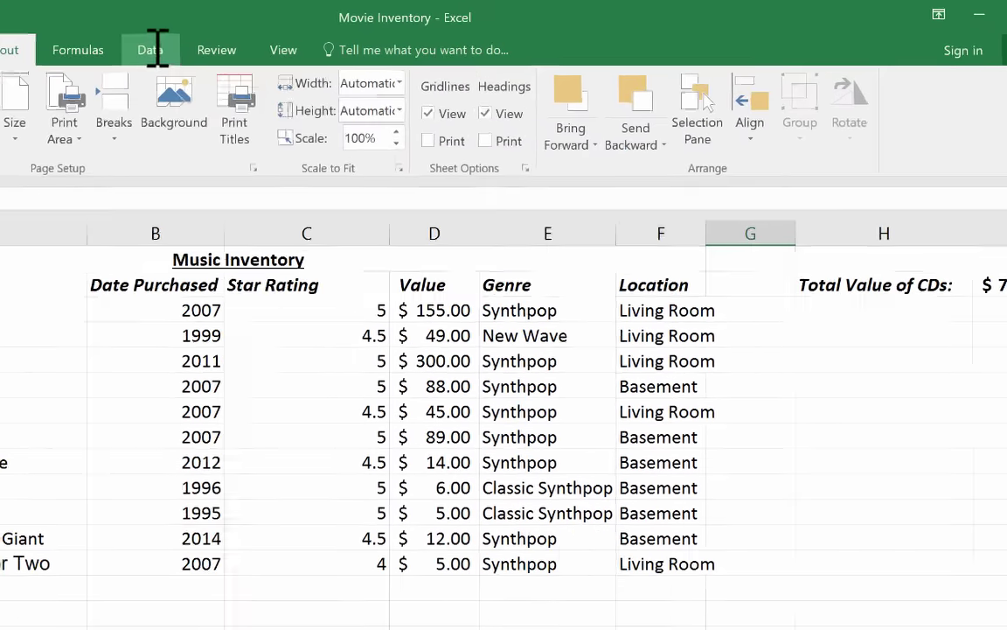
pyautogui.click(251, 42)
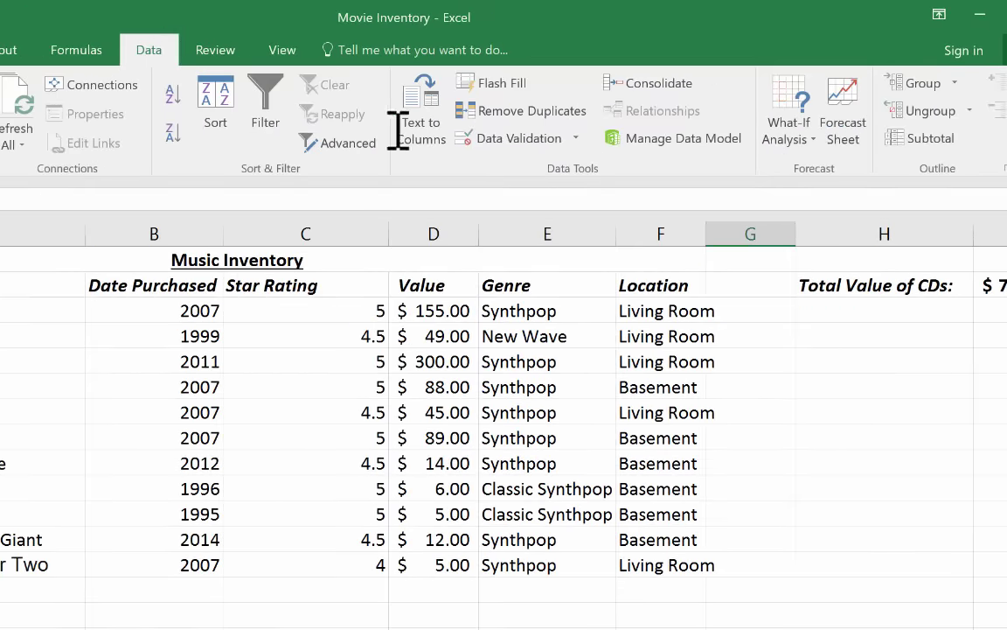
pyautogui.click(180, 231)
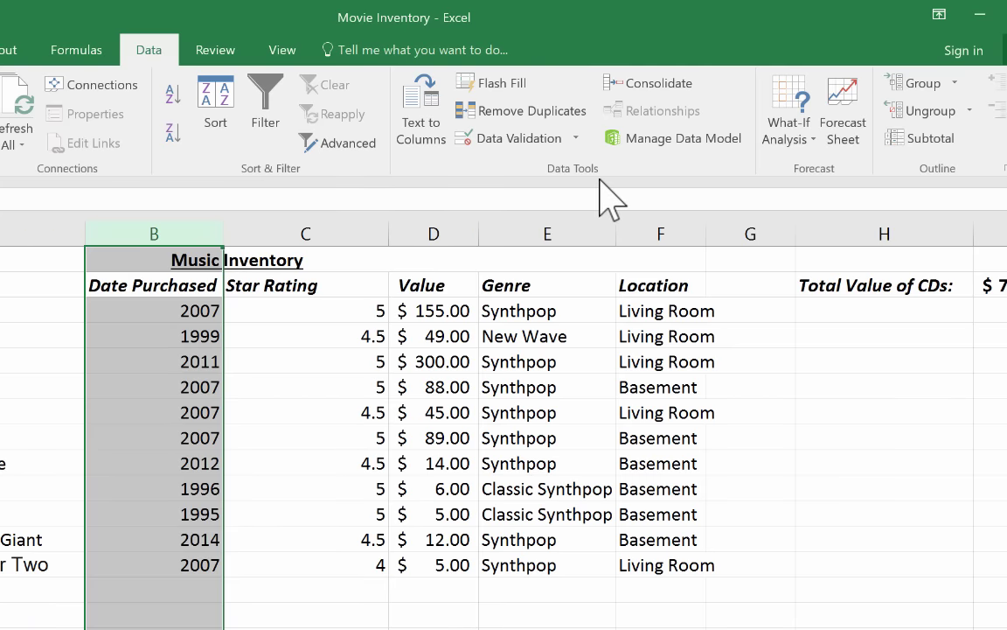
pyautogui.click(533, 138)
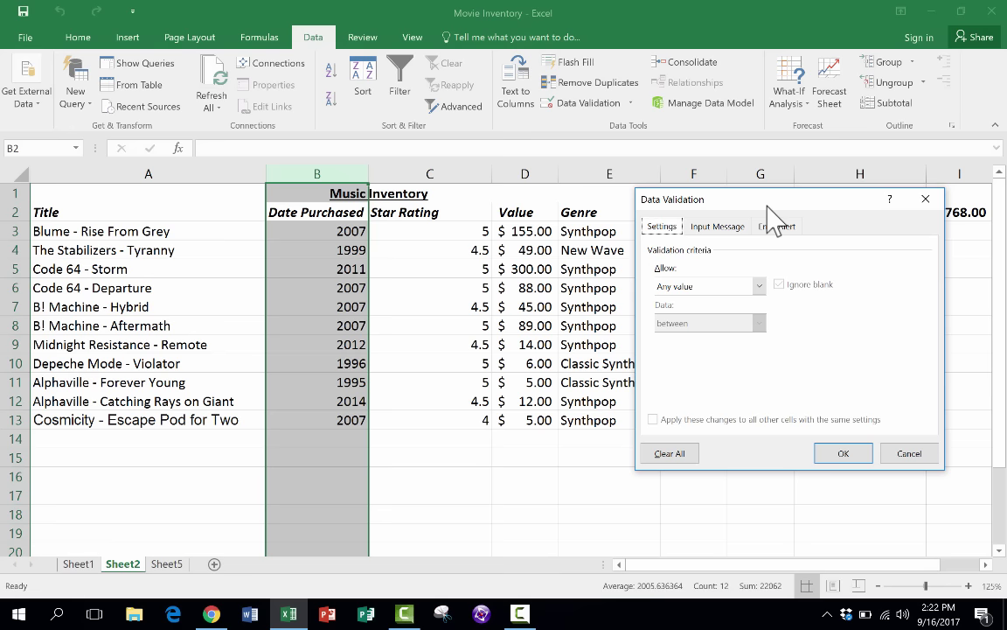
pyautogui.moveTo(767, 205); pyautogui.dragTo(506, 138)
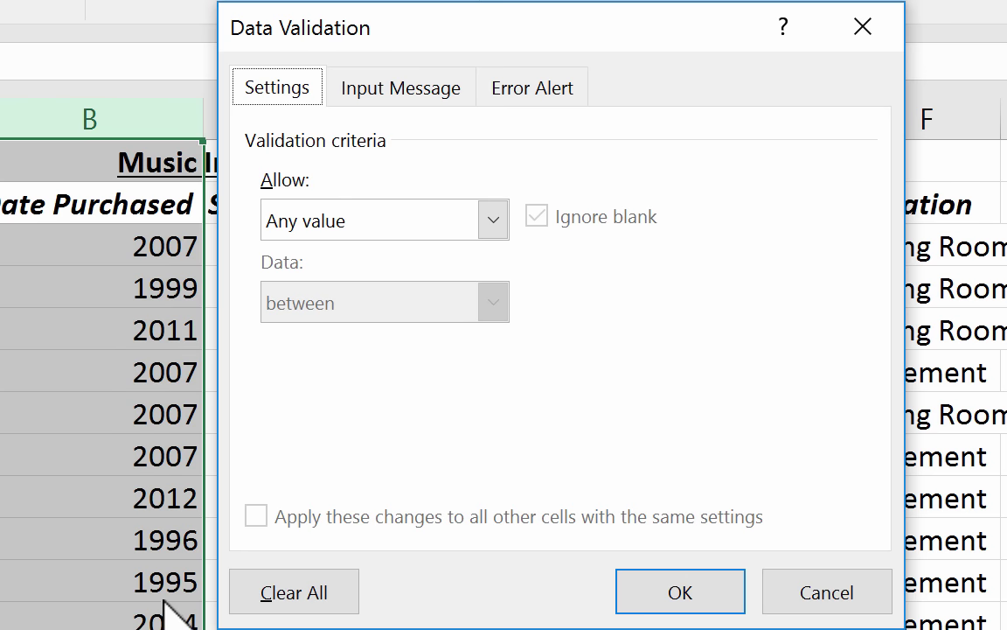
# Set the validation criteria for column B to allow only whole numbers, reviewing the other allowed data types.
pyautogui.click(493, 219)
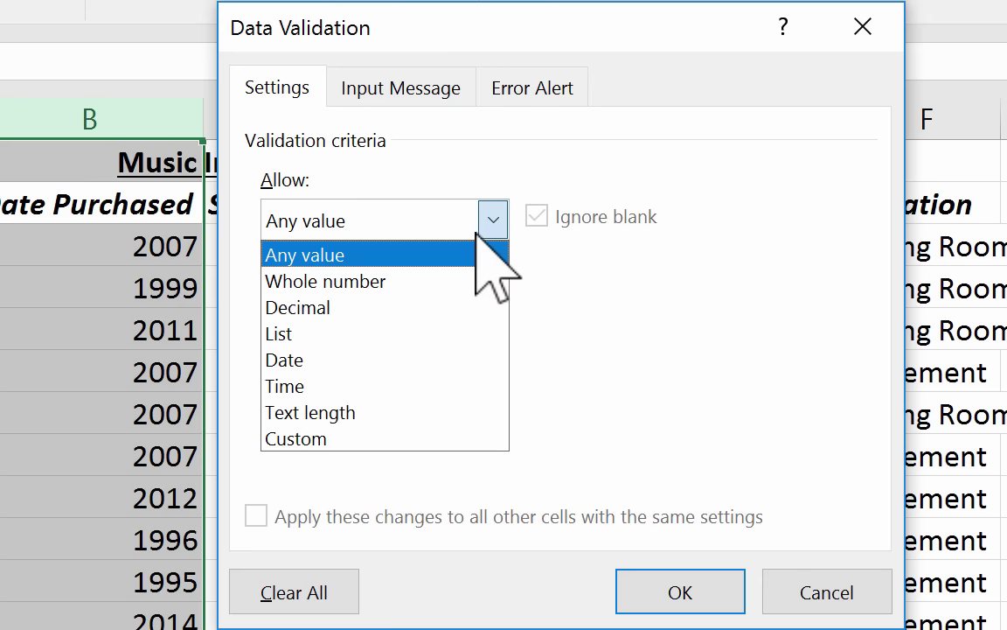
pyautogui.click(437, 282)
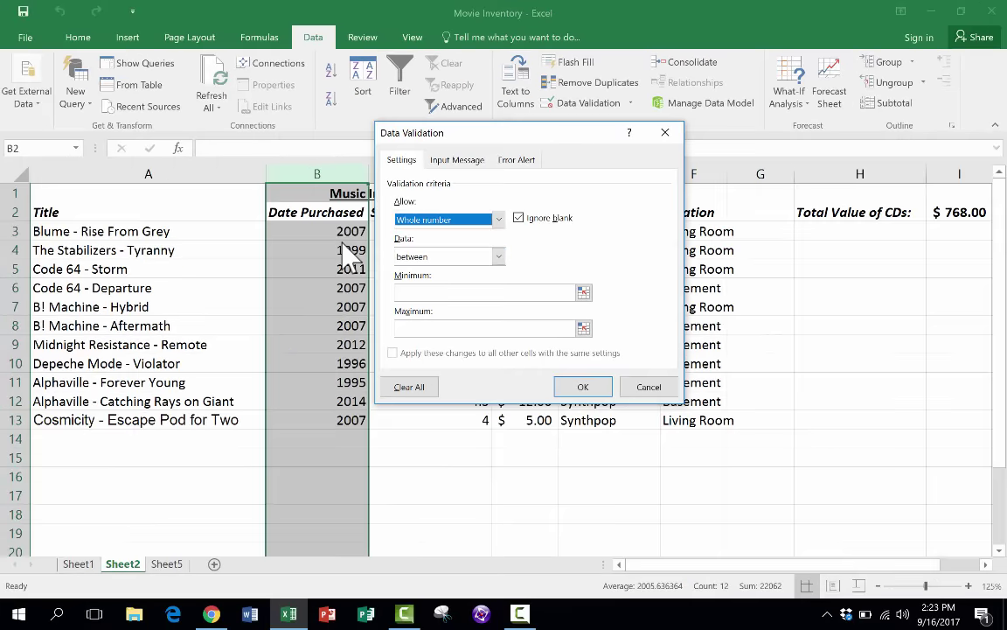
pyautogui.click(499, 219)
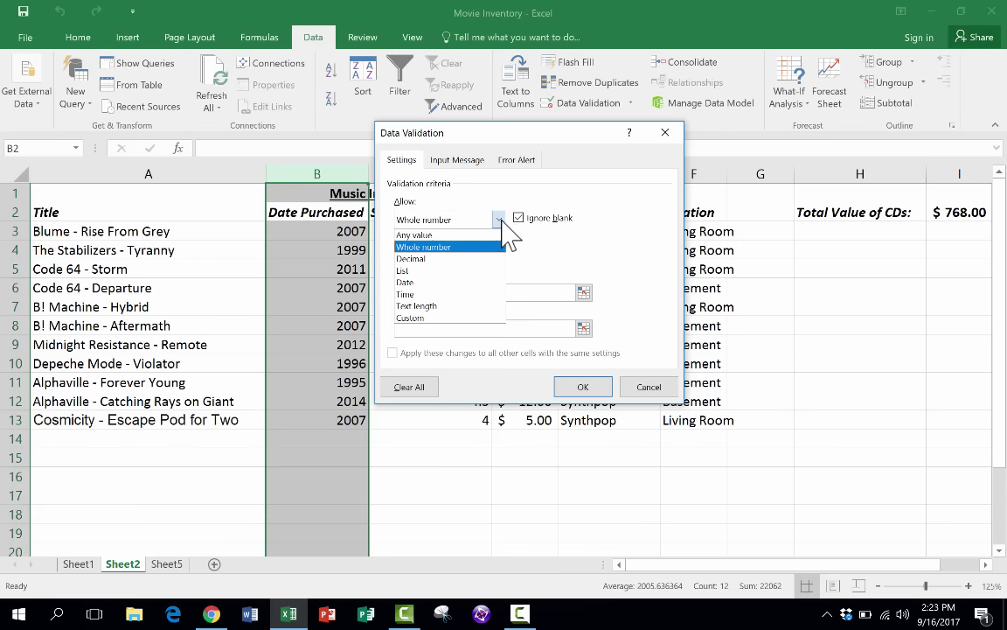
pyautogui.click(473, 231)
pyautogui.click(499, 220)
pyautogui.click(395, 296)
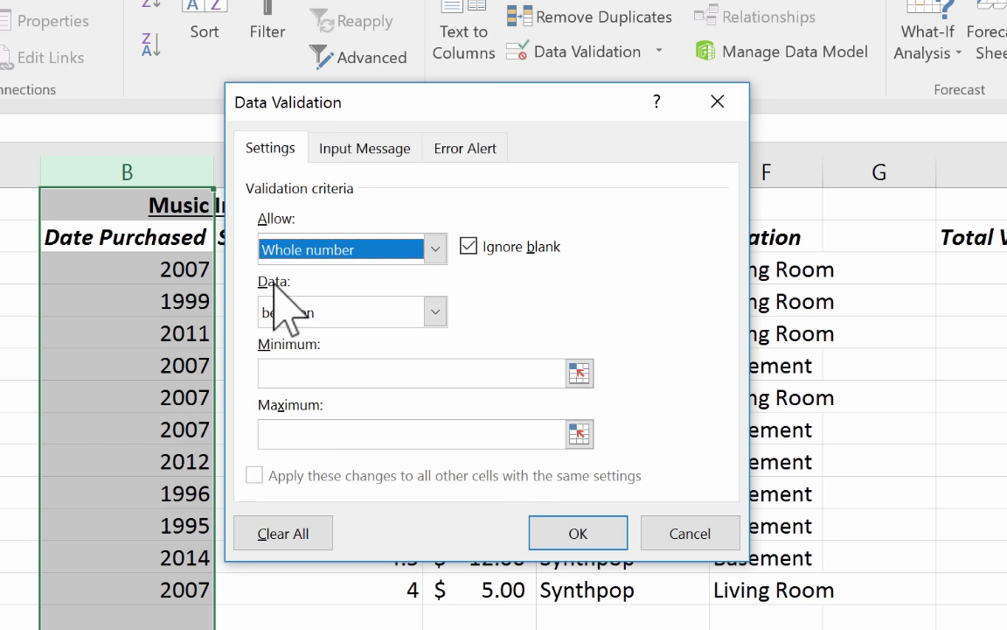
# Restrict the Date Purchased values to between a minimum of 1974 and a maximum of 3900, and apply the rule.
pyautogui.click(434, 312)
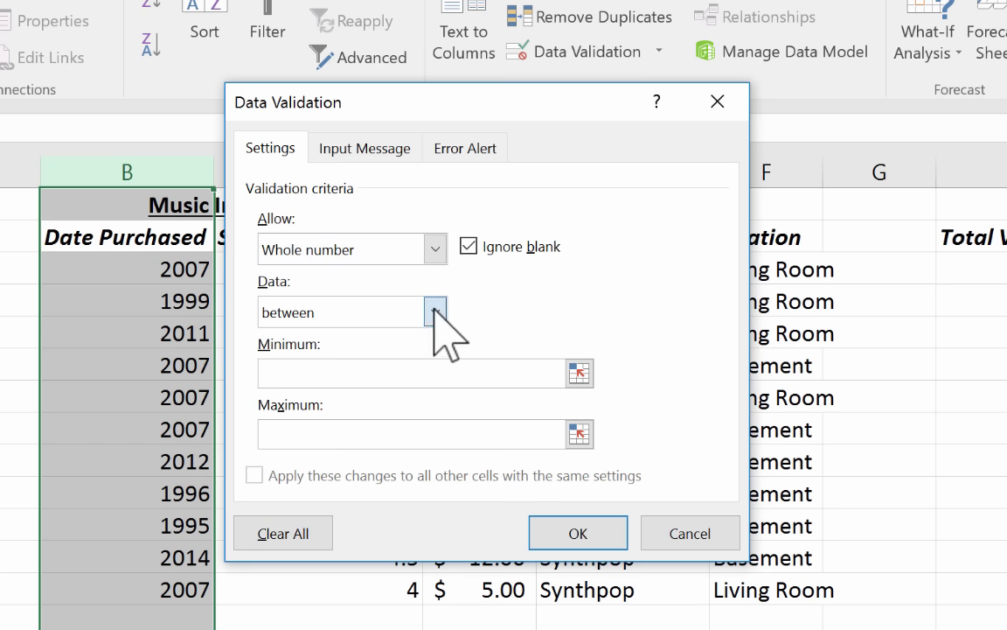
pyautogui.click(513, 344)
pyautogui.click(434, 323)
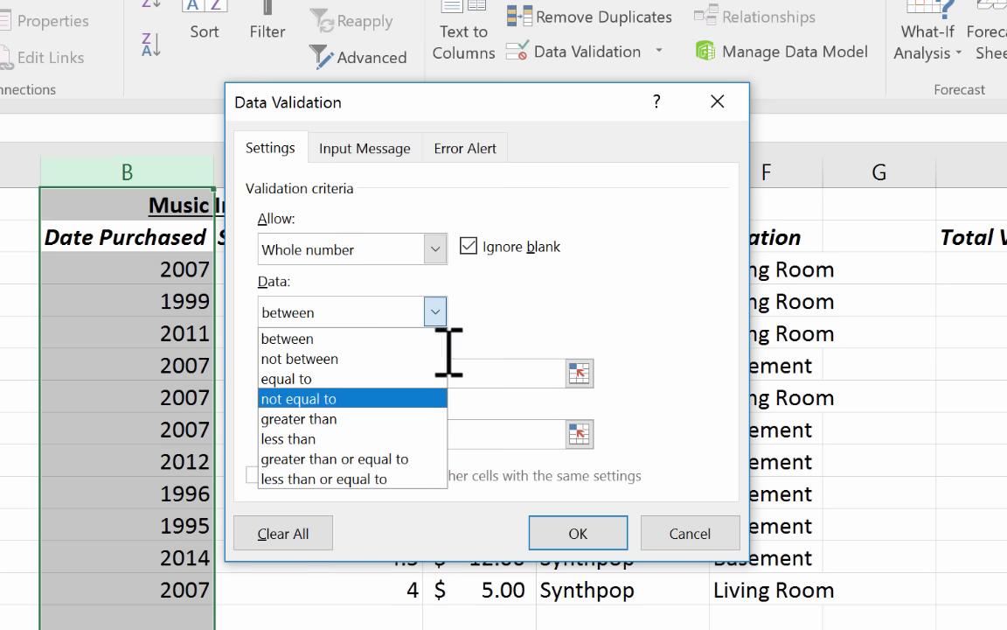
pyautogui.click(559, 296)
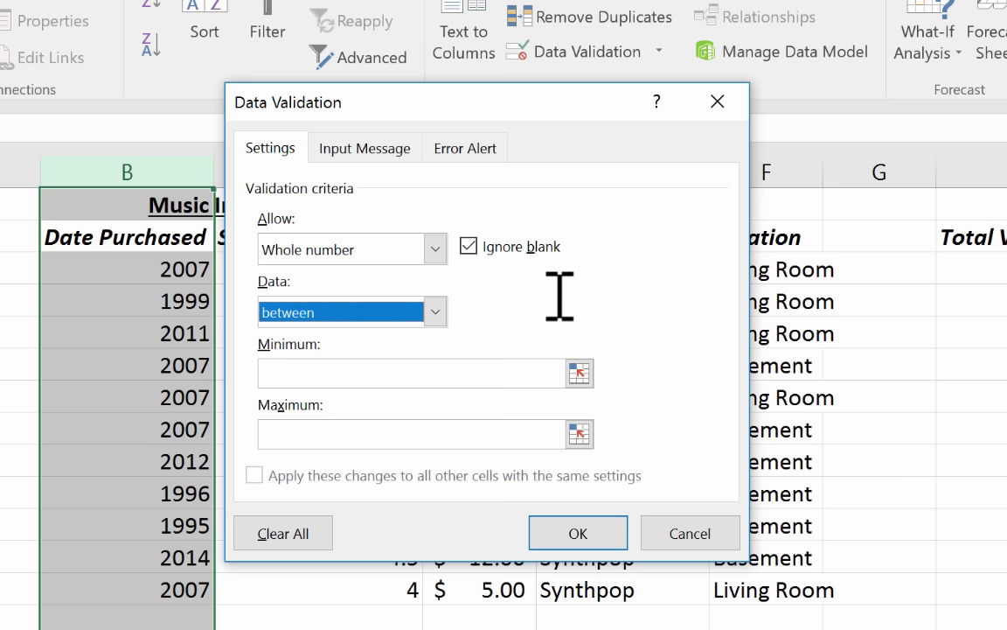
pyautogui.click(297, 376)
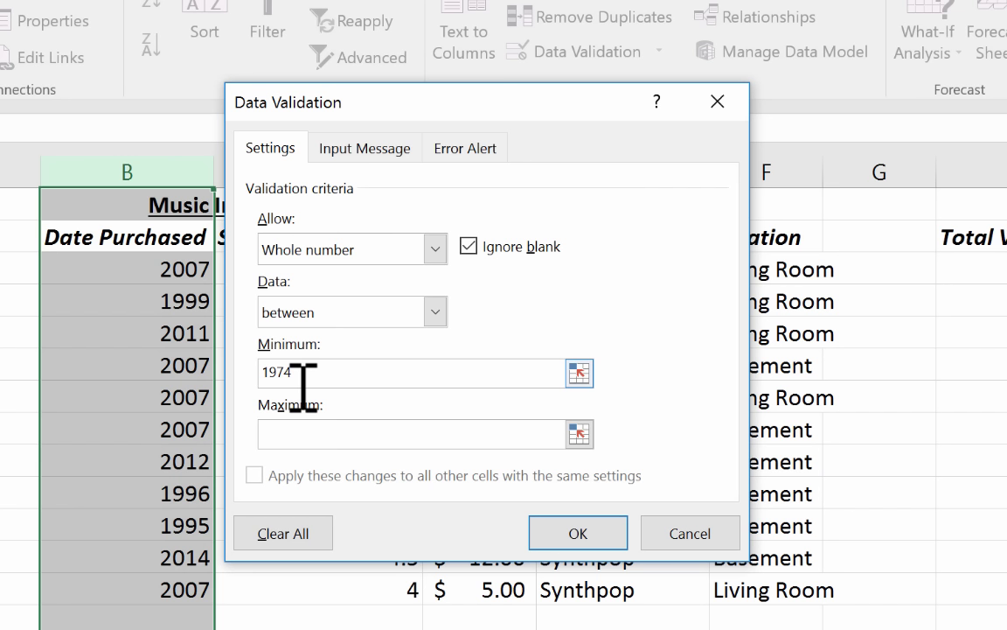
pyautogui.click(323, 435)
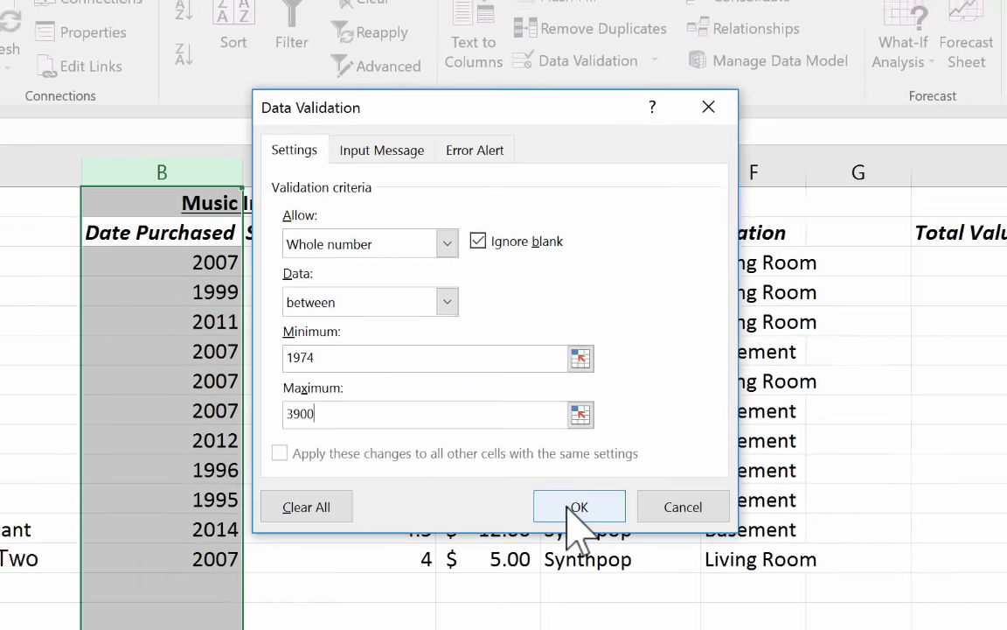
pyautogui.click(577, 533)
pyautogui.click(466, 394)
# Test the validation rule by trying to enter 1000 in cell B14, and discard the entry.
pyautogui.scroll(-2, 384, 276)
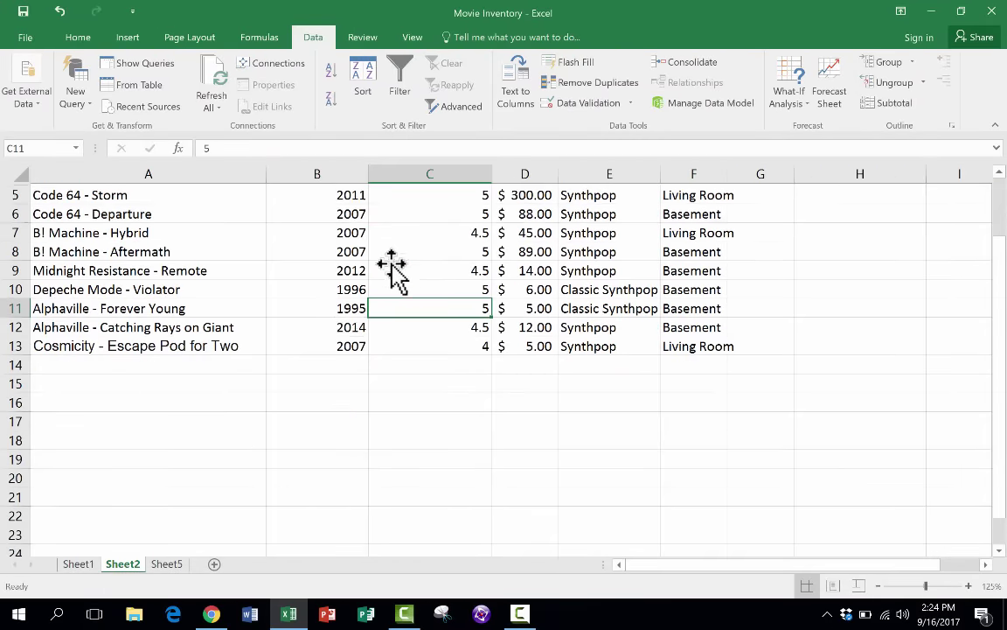
pyautogui.scroll(2, 329, 466)
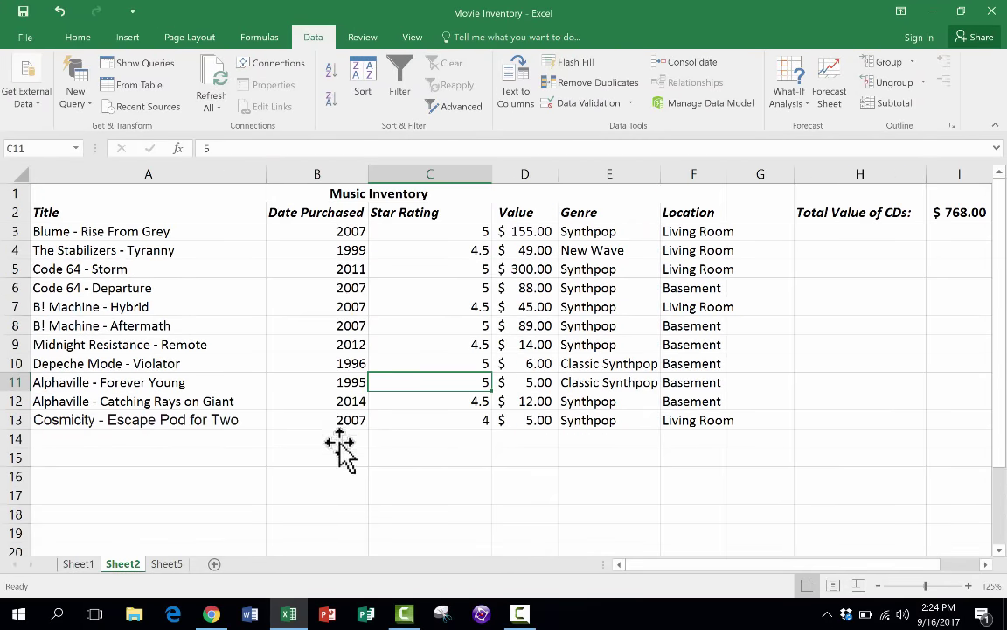
pyautogui.click(343, 443)
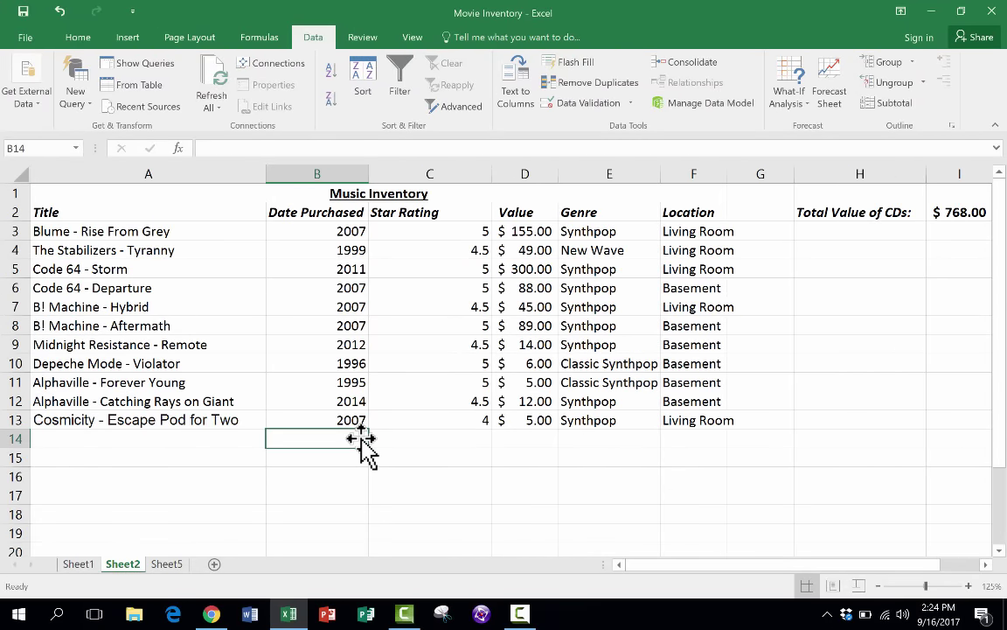
pyautogui.write('1000')
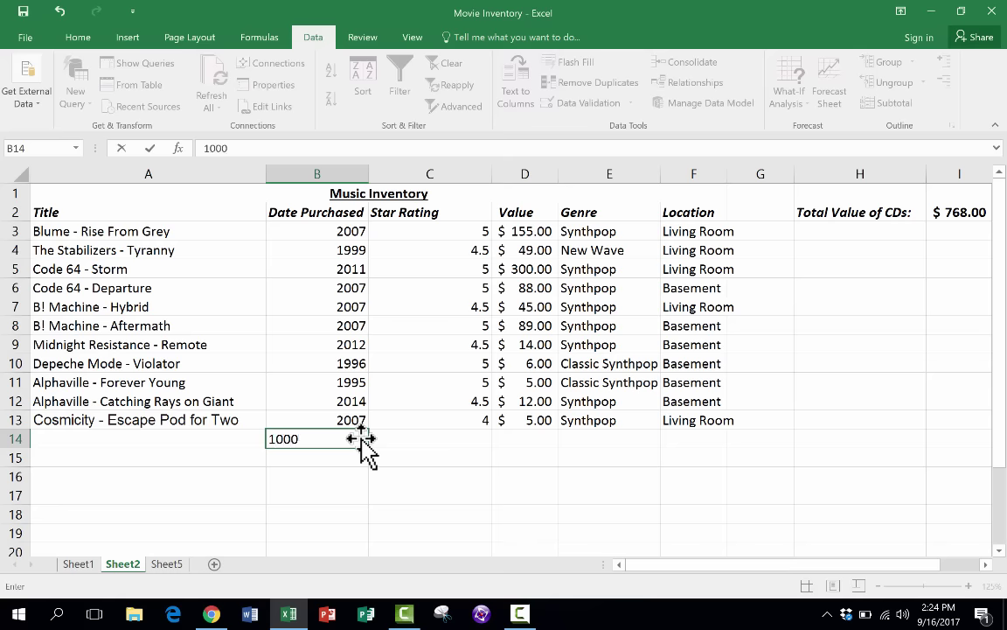
pyautogui.press('Return')
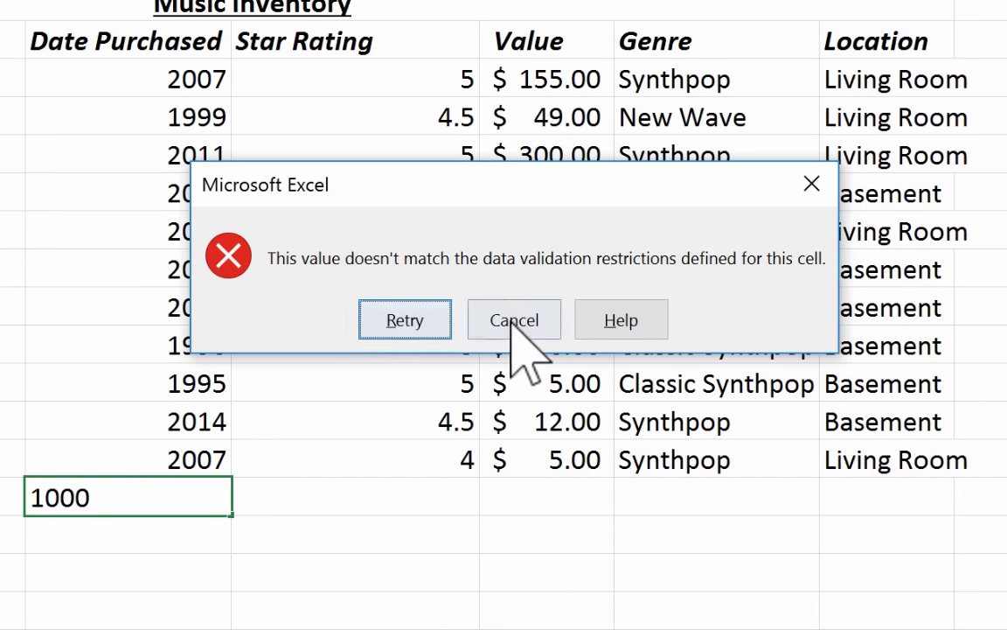
pyautogui.click(515, 320)
# Try 1000 in cell B14 again, choose to retry the entry, and cancel it.
pyautogui.click(210, 529)
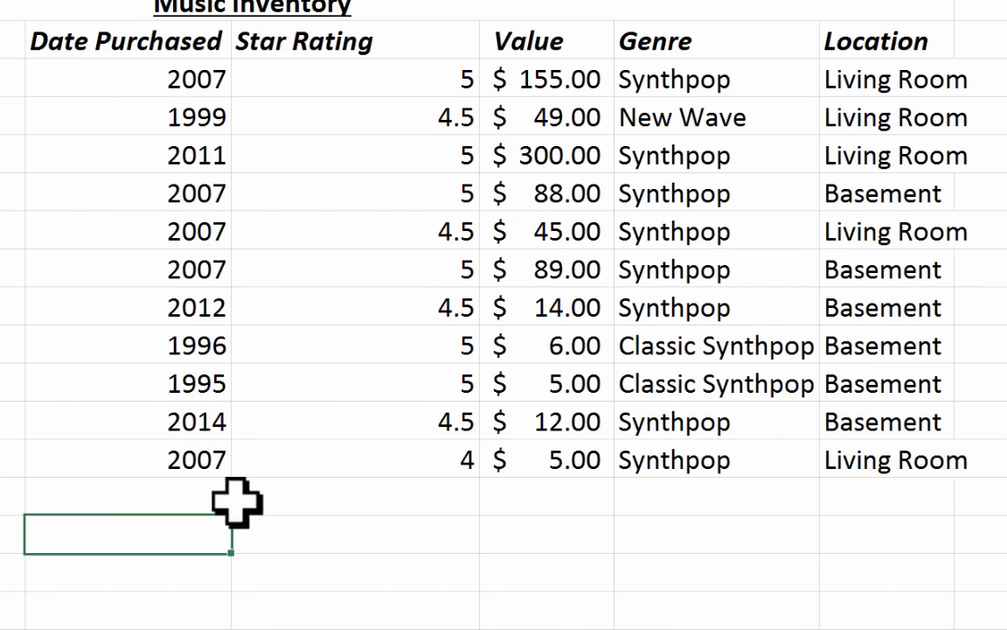
pyautogui.click(204, 496)
pyautogui.write('1000')
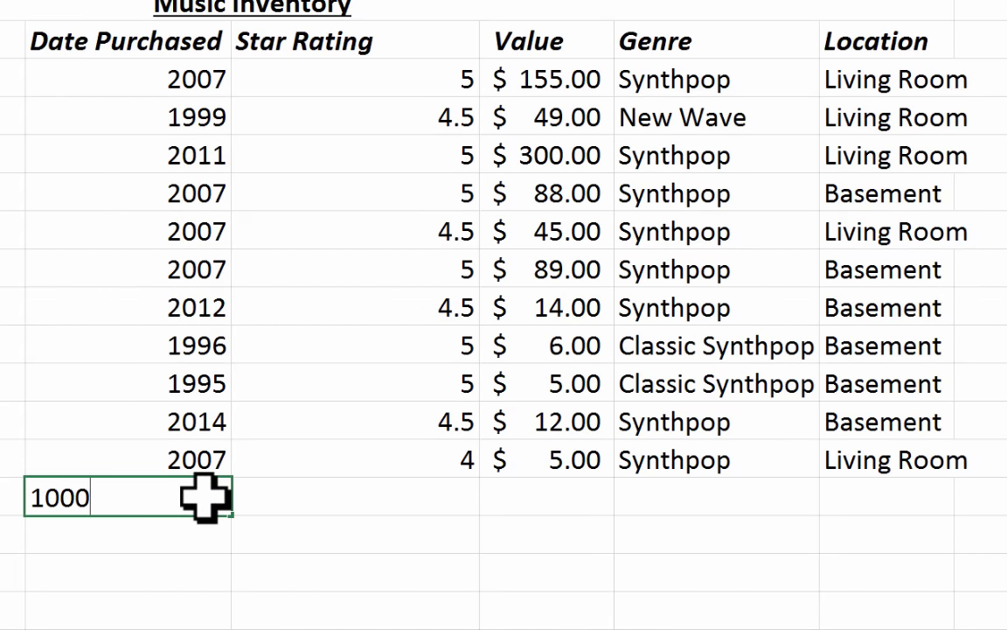
pyautogui.press('Return')
pyautogui.click(409, 319)
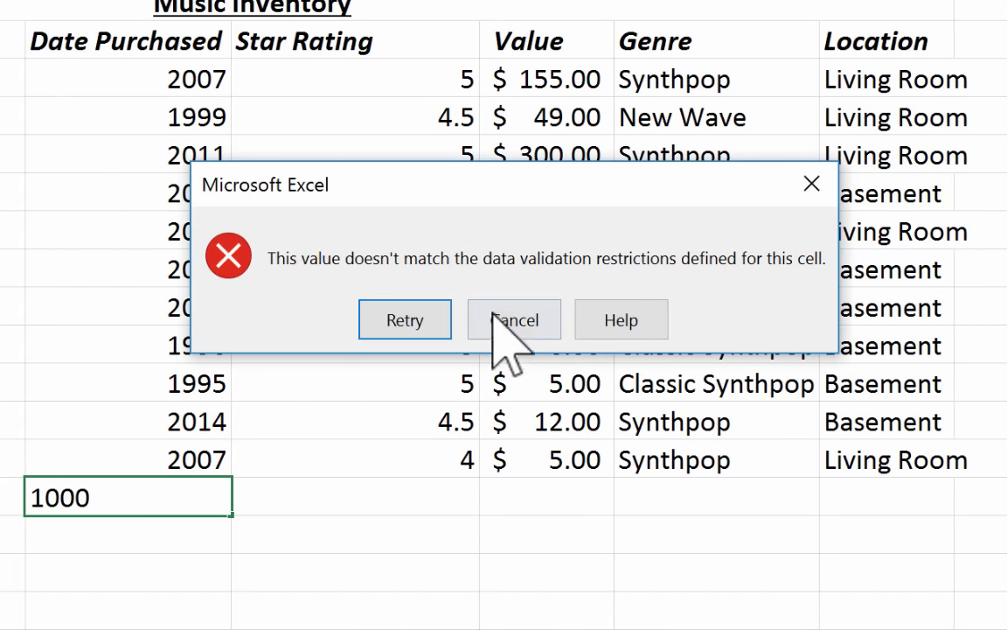
pyautogui.click(515, 318)
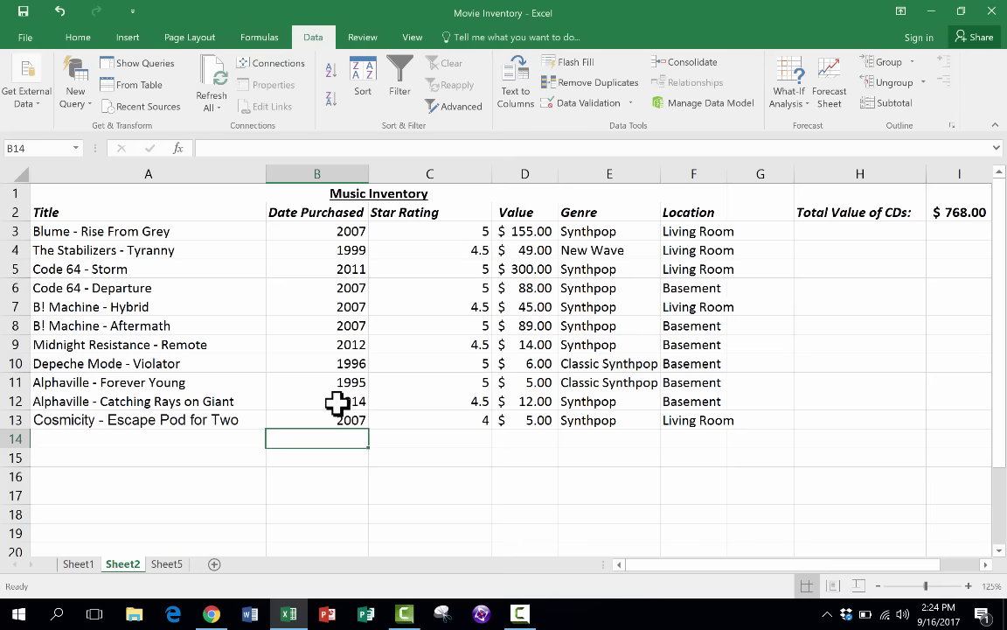
# Reopen the validation rule for the entire Date Purchased column and review its comparison conditions, keeping "between".
pyautogui.click(332, 363)
pyautogui.click(338, 173)
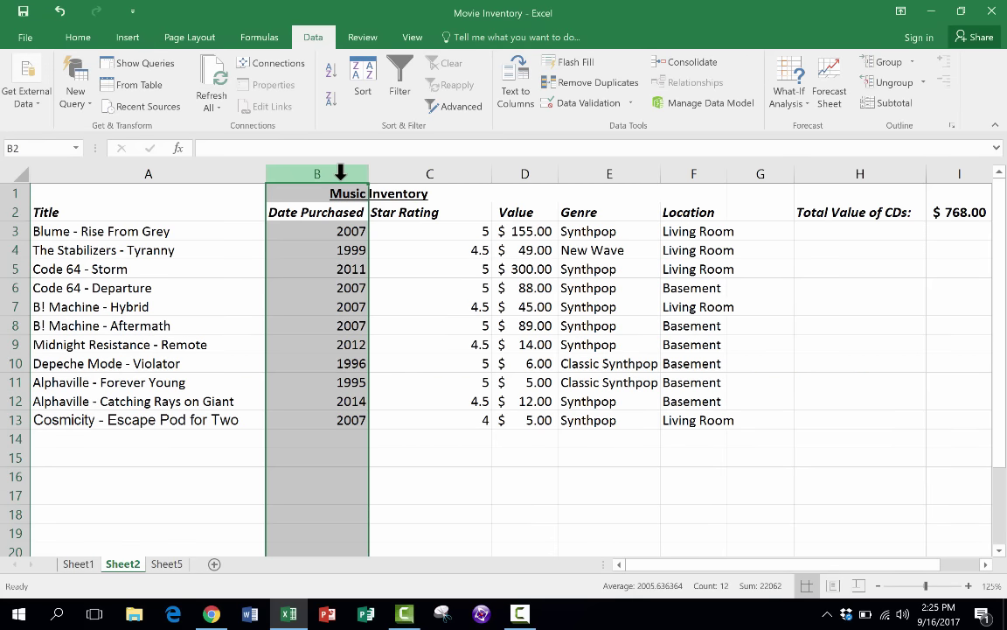
pyautogui.click(589, 103)
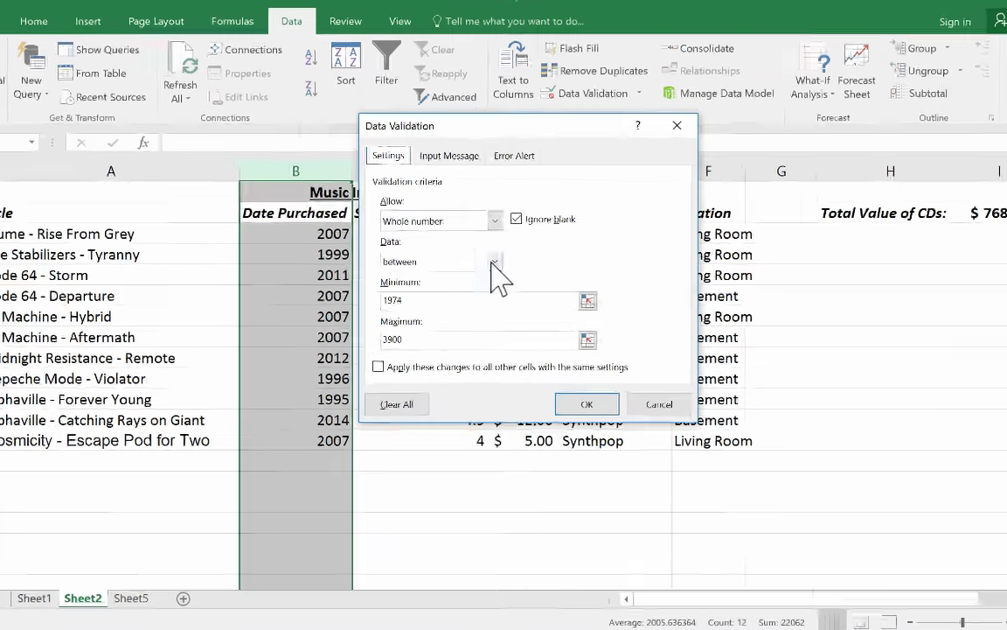
pyautogui.click(497, 256)
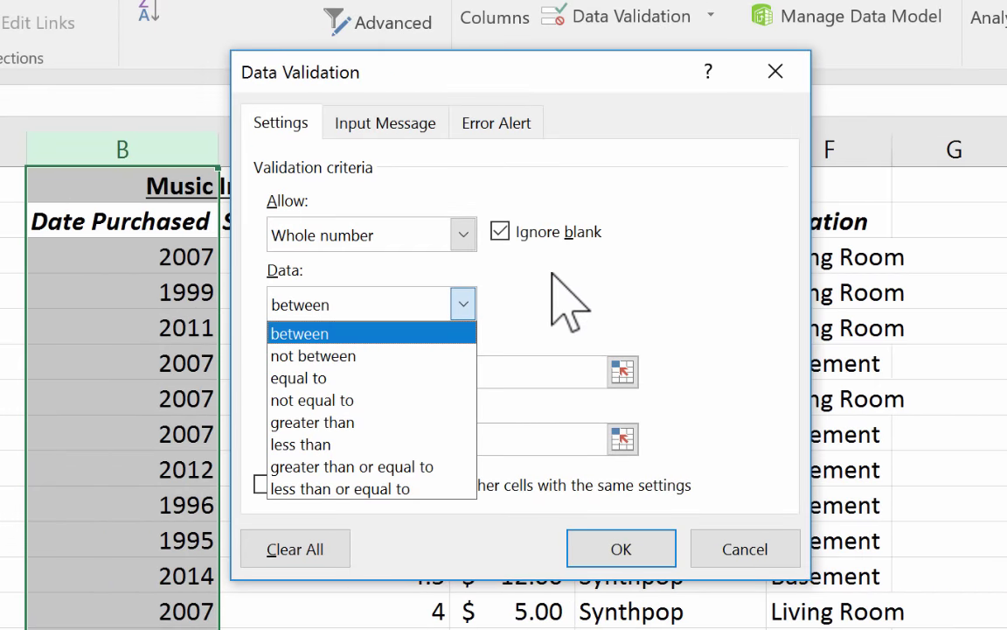
pyautogui.click(507, 280)
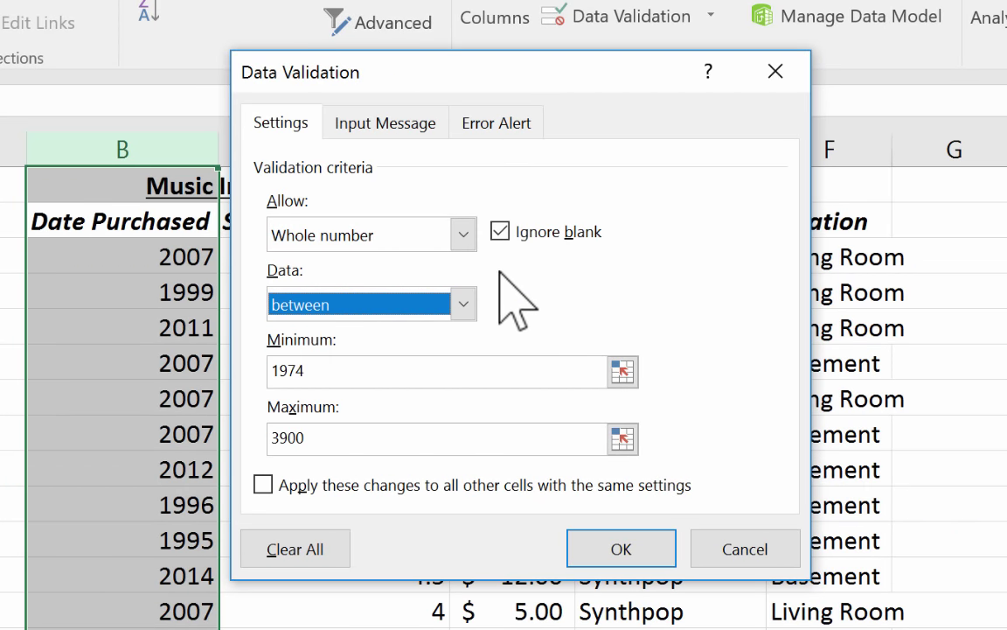
# Add the input message "Make sure the year is 1974 or later." to the Date Purchased validation rule and apply it.
pyautogui.click(392, 122)
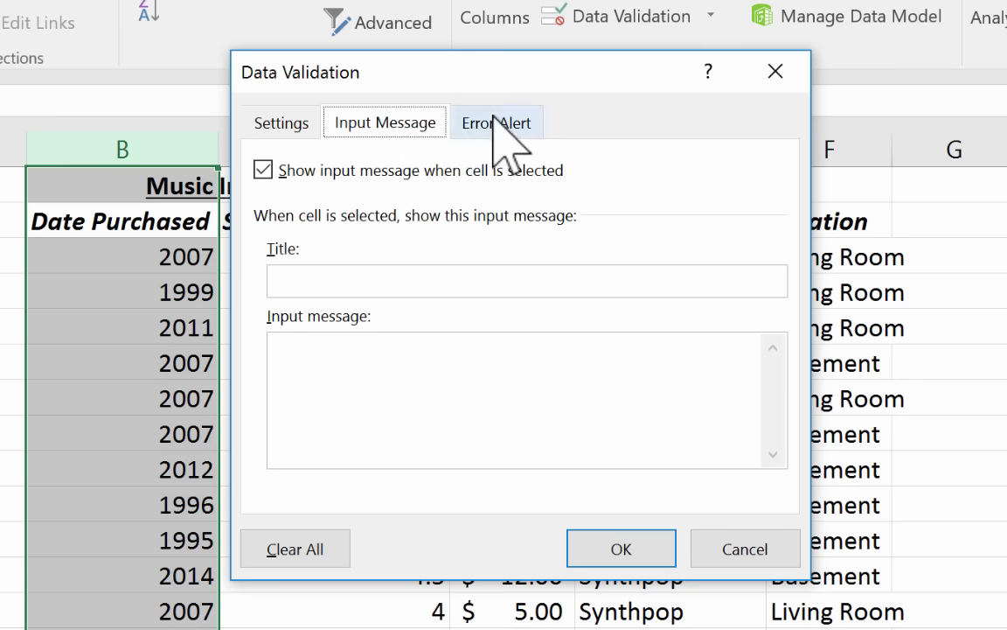
pyautogui.click(506, 123)
pyautogui.click(398, 123)
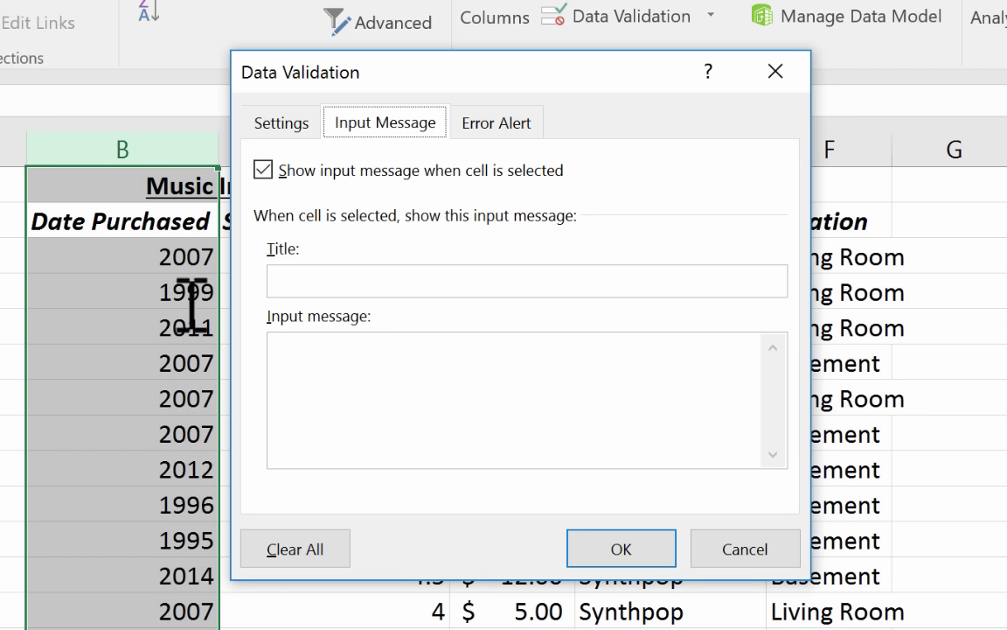
pyautogui.click(344, 368)
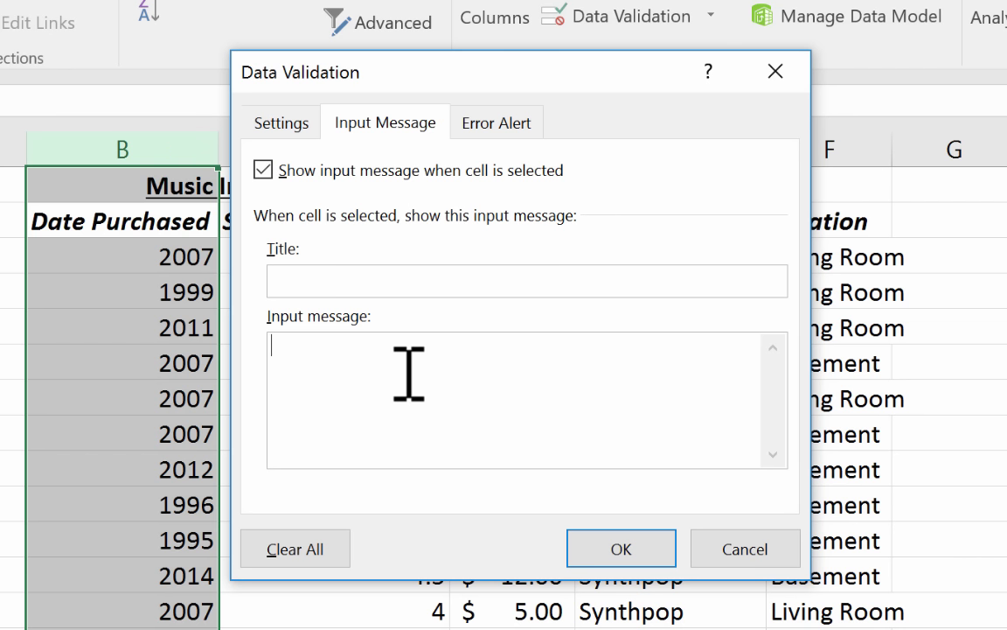
pyautogui.write('Make sure the year is 1974')
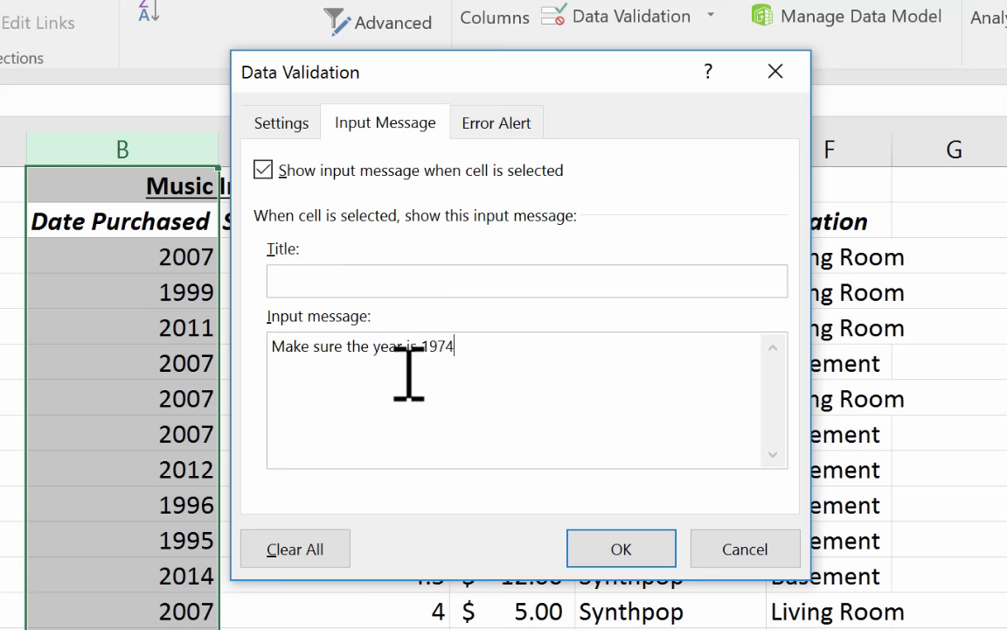
pyautogui.write(' or later.')
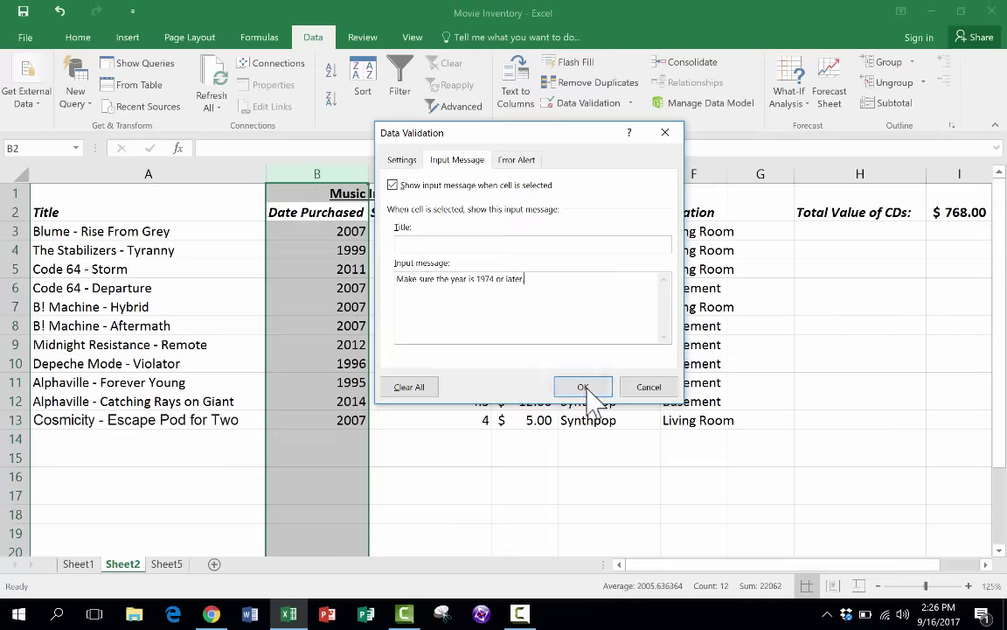
pyautogui.click(621, 548)
# Check the input message on an empty and a filled Date Purchased cell, B15 and B10.
pyautogui.click(374, 423)
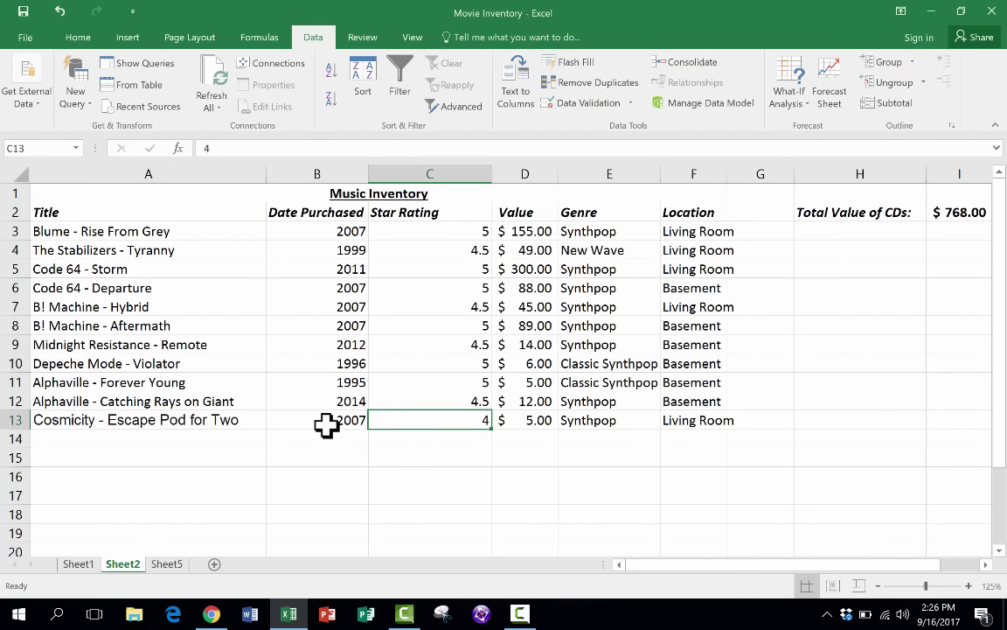
pyautogui.click(313, 452)
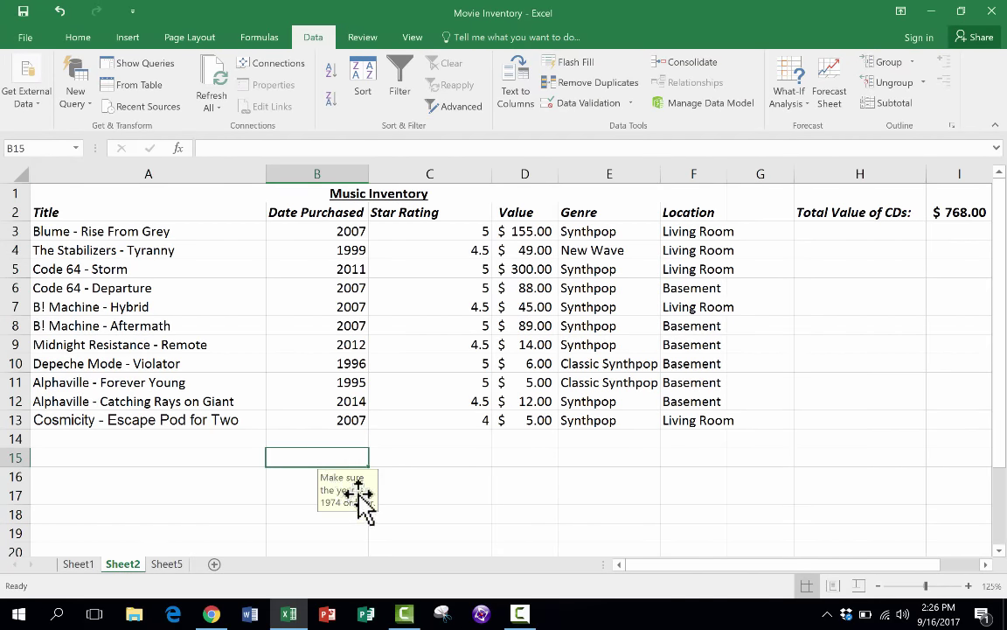
pyautogui.click(337, 361)
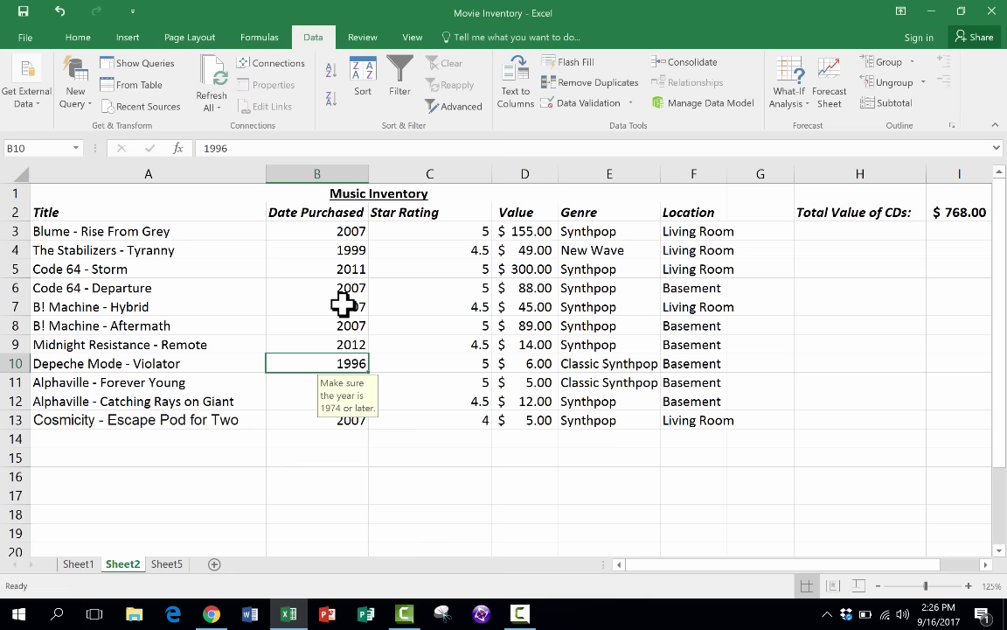
# Reopen the validation rule for the entire Date Purchased column and go to its error alert style setting.
pyautogui.click(338, 189)
pyautogui.click(342, 172)
pyautogui.scroll(-1, 566, 118)
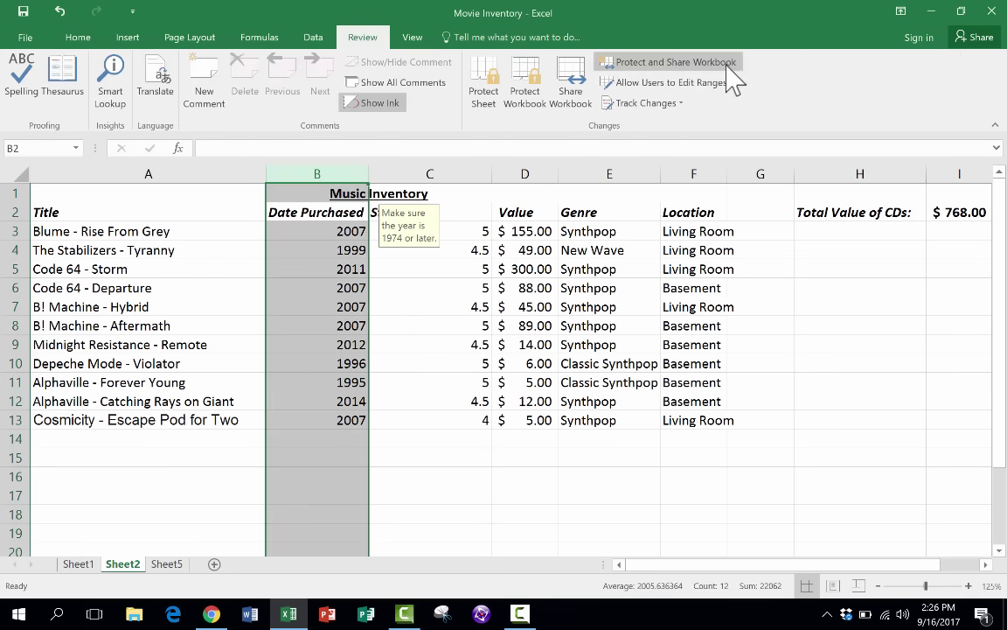
pyautogui.click(313, 38)
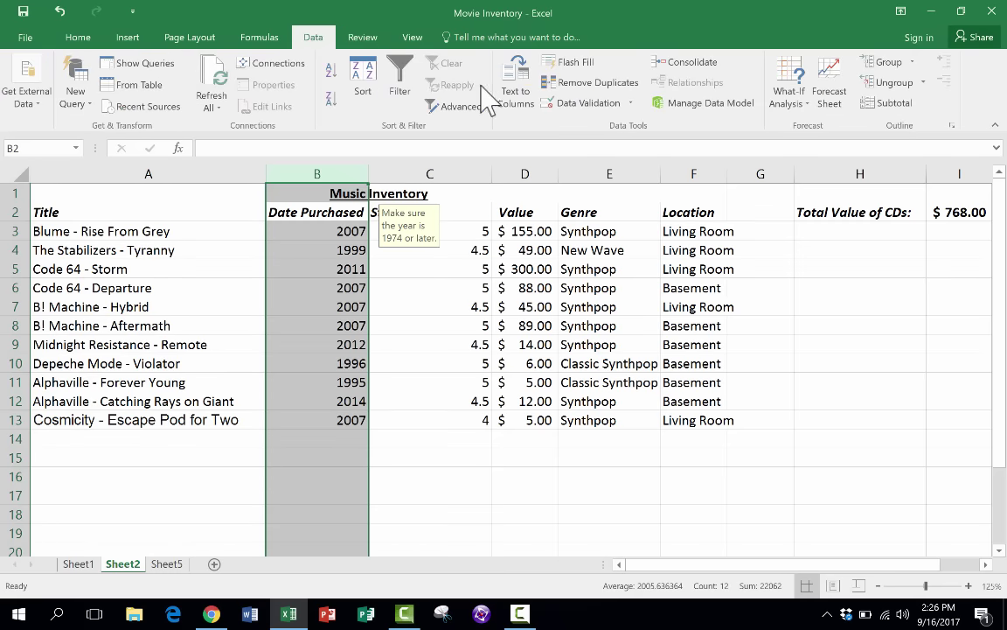
pyautogui.click(579, 104)
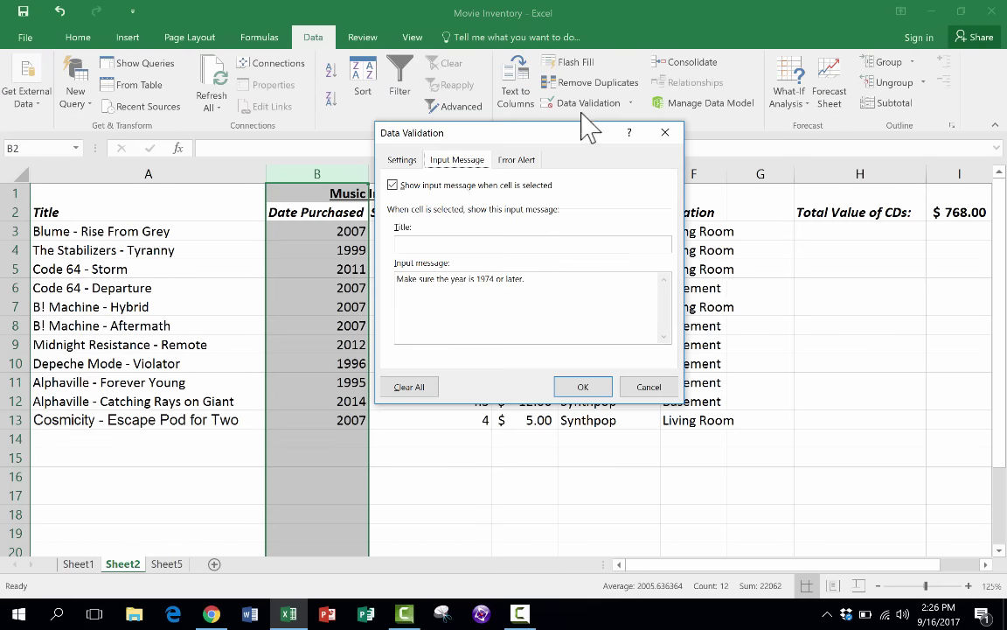
pyautogui.click(516, 160)
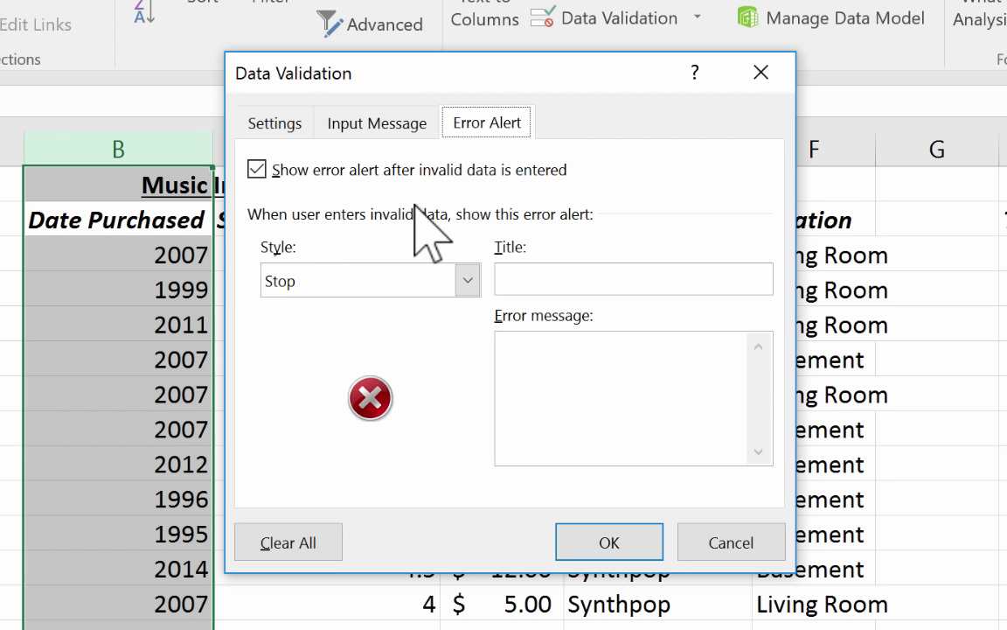
pyautogui.press('Tab')
pyautogui.press('Tab')
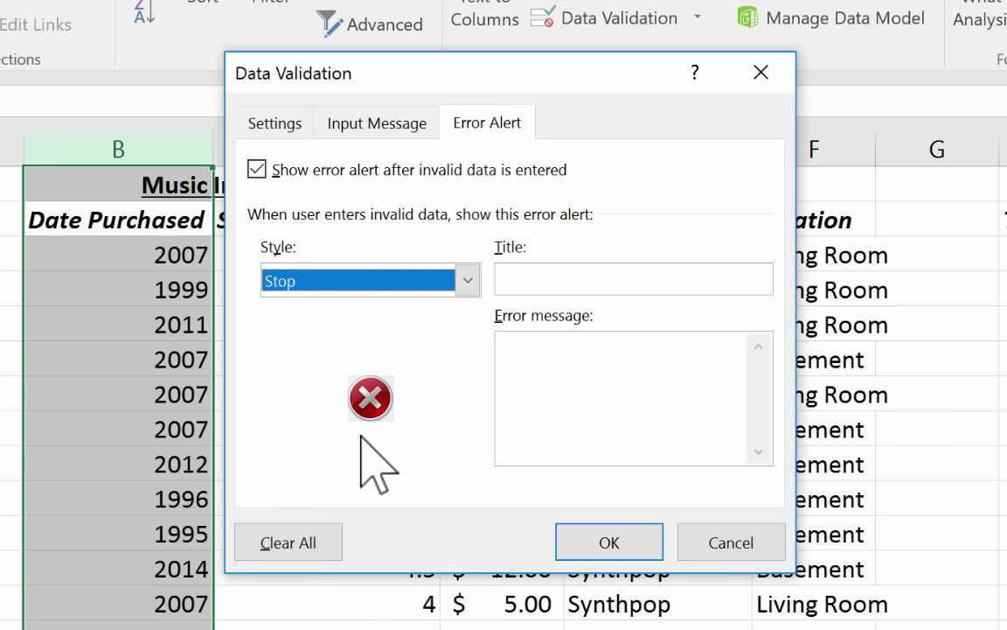
# Try the Warning and Information styles for the error alert, and return to the Stop style.
pyautogui.click(468, 279)
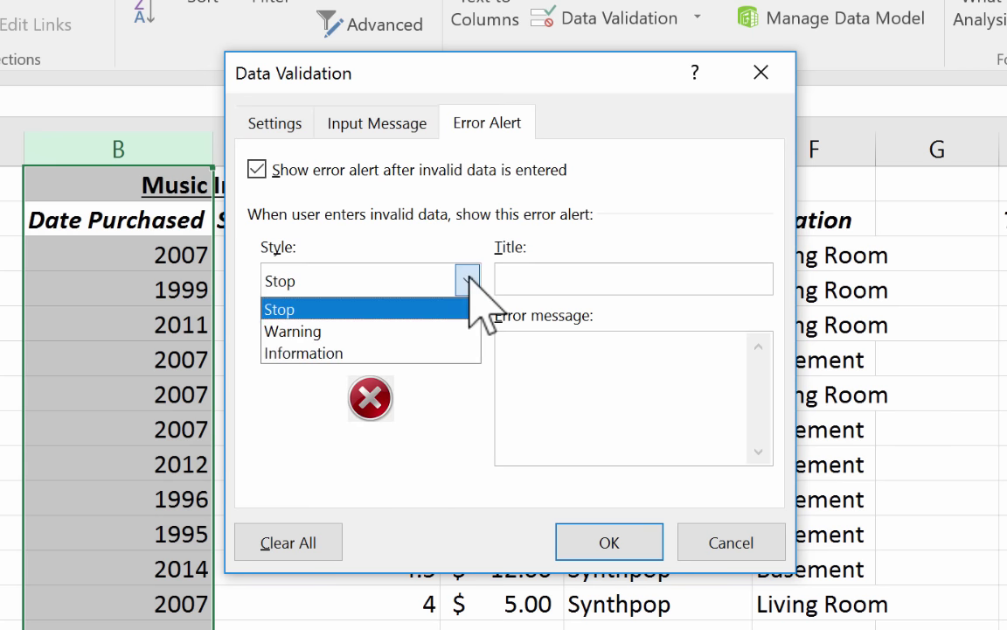
pyautogui.click(395, 332)
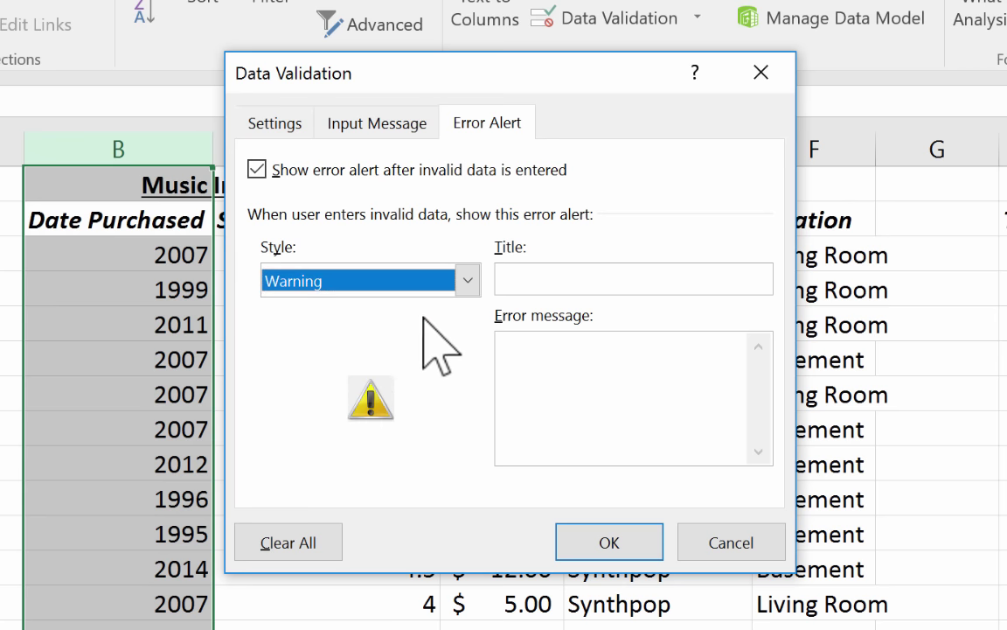
pyautogui.click(468, 280)
pyautogui.click(376, 350)
pyautogui.click(468, 279)
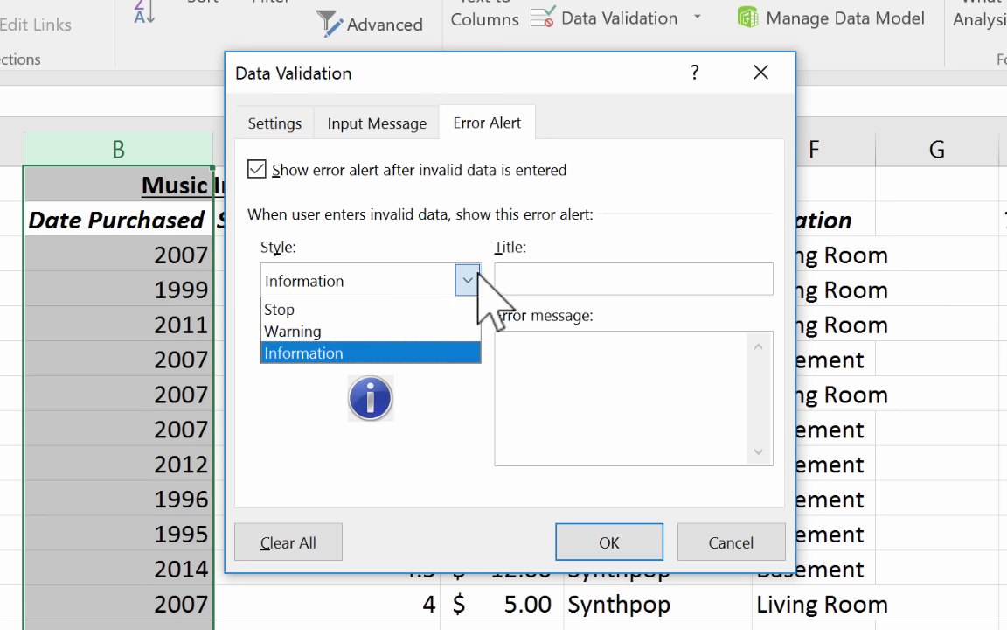
pyautogui.click(359, 330)
pyautogui.click(413, 279)
pyautogui.click(324, 309)
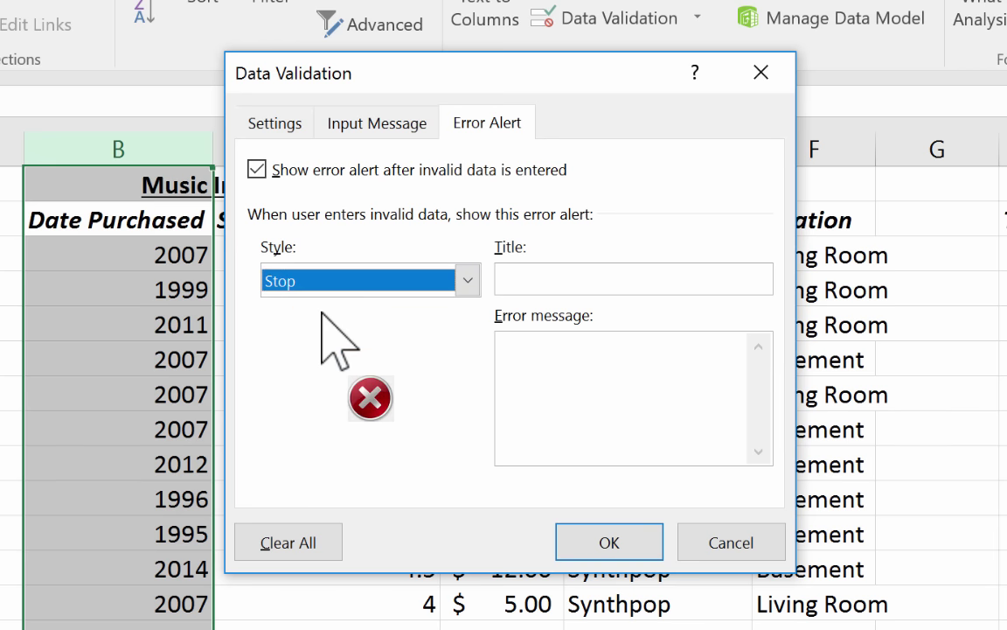
# Write the error message "The date you entered does't fix the paramenters of new wave / synthpop.".
pyautogui.click(572, 355)
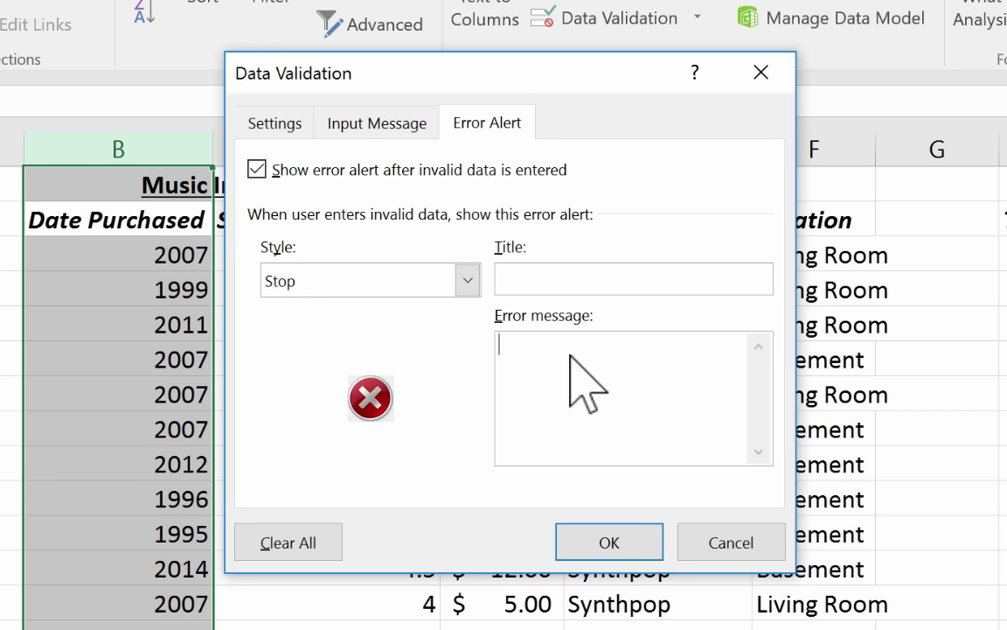
pyautogui.write('The date')
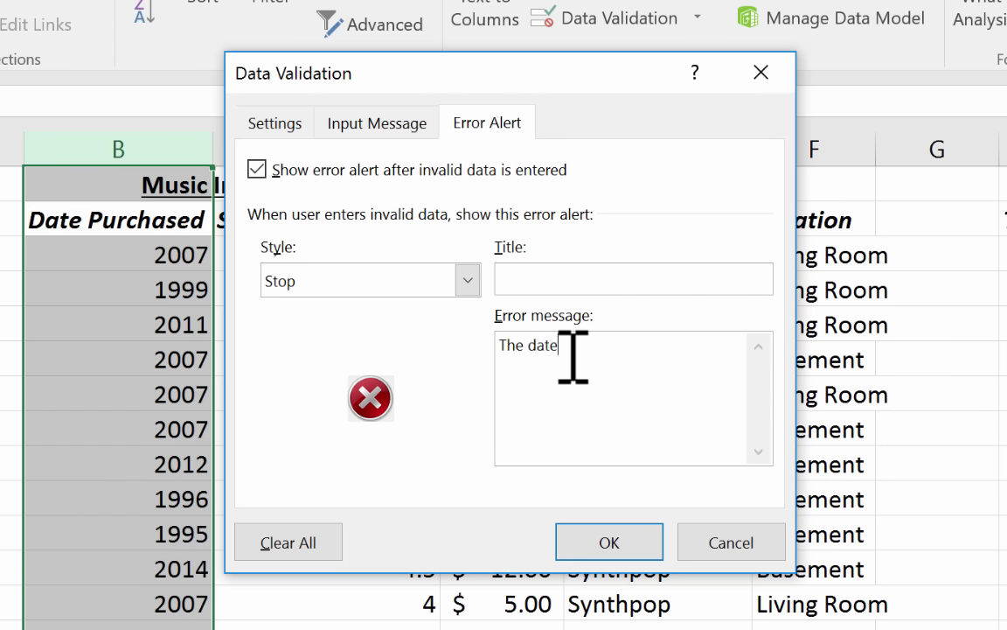
pyautogui.write(" you entered does't fix the")
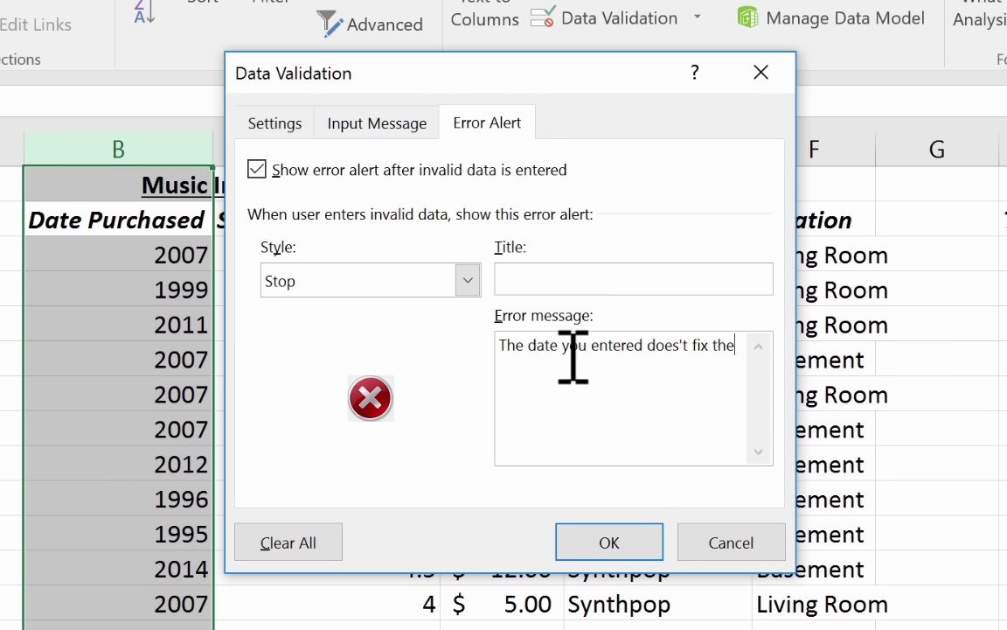
pyautogui.write(' paramenters of new wave')
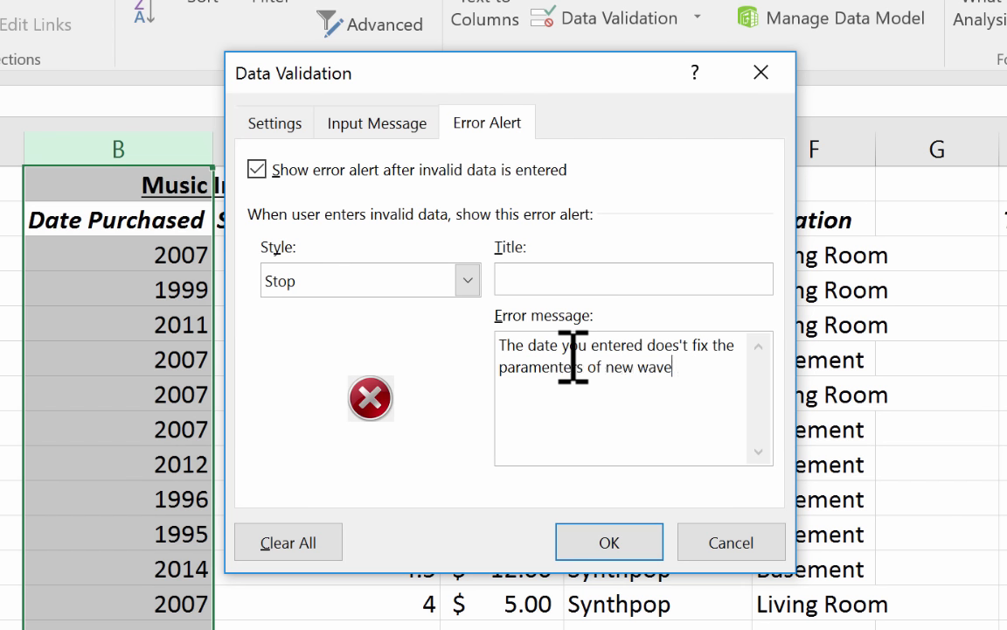
pyautogui.write(' / synthpop.')
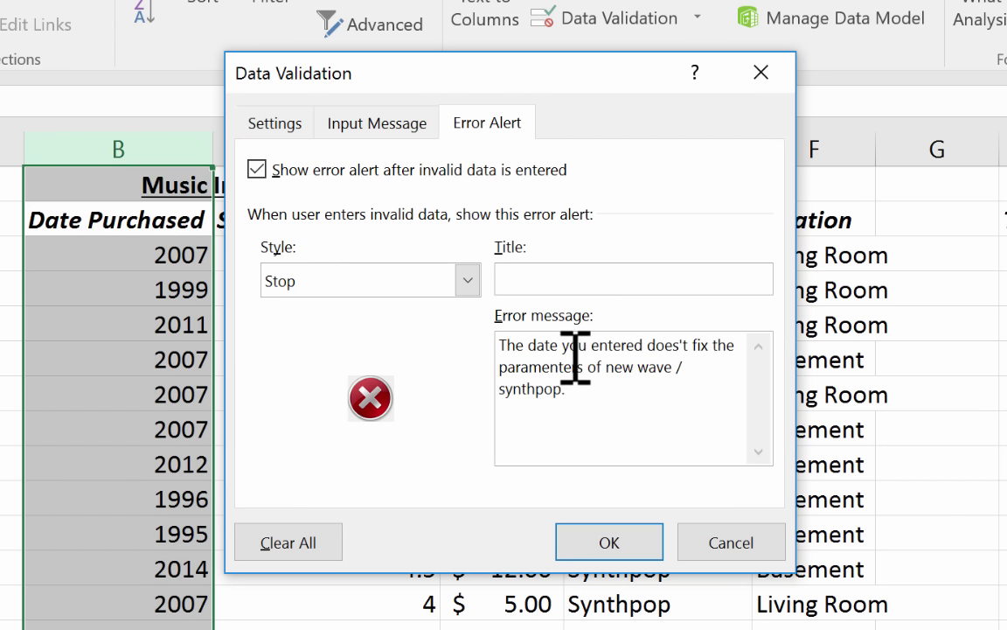
# Review the input message, give the error alert the title "Error message", and apply the validation rule.
pyautogui.click(378, 124)
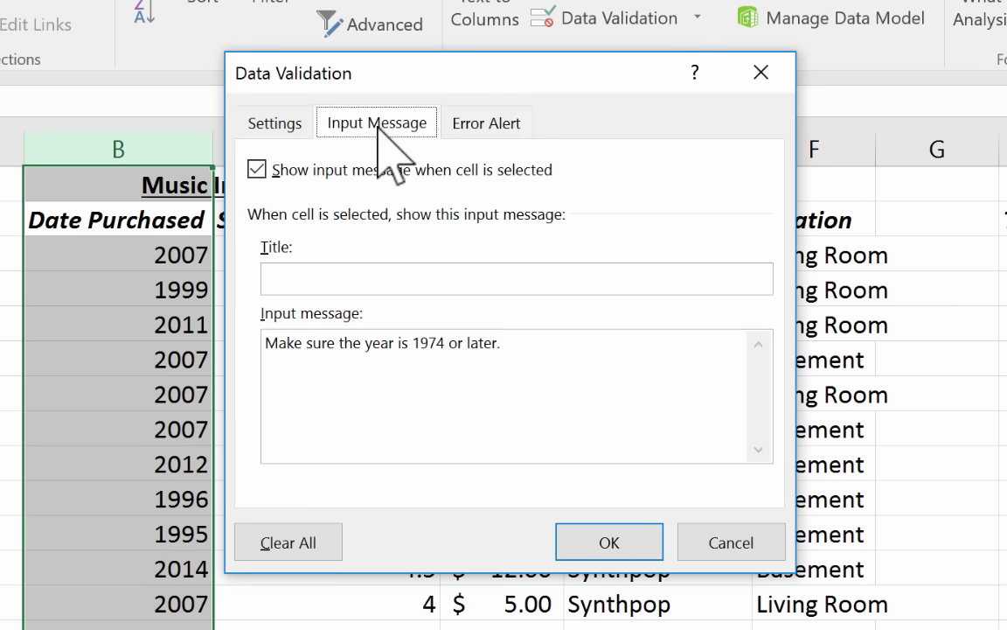
pyautogui.click(490, 124)
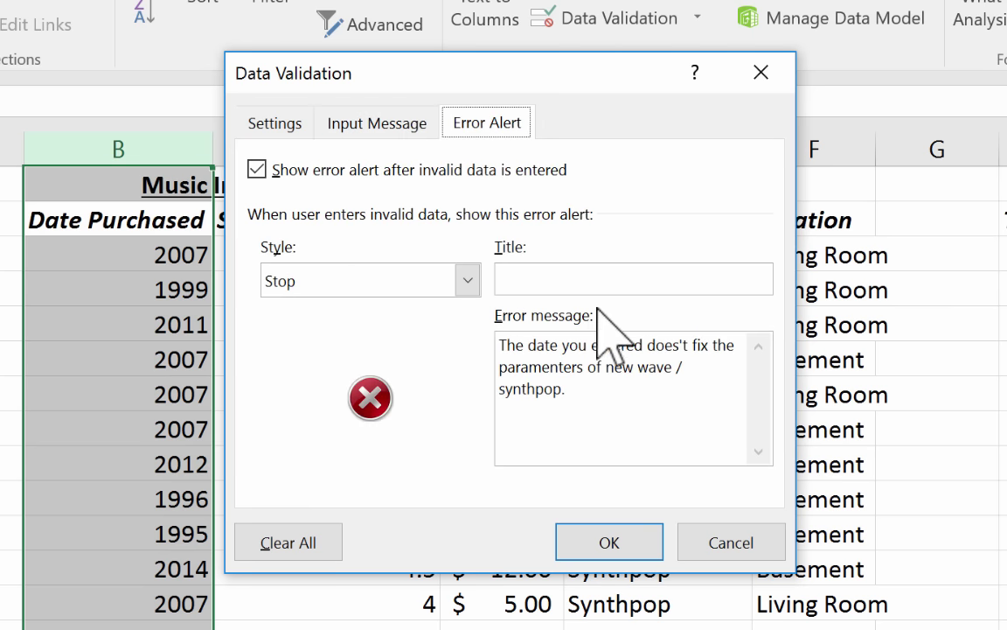
pyautogui.click(543, 280)
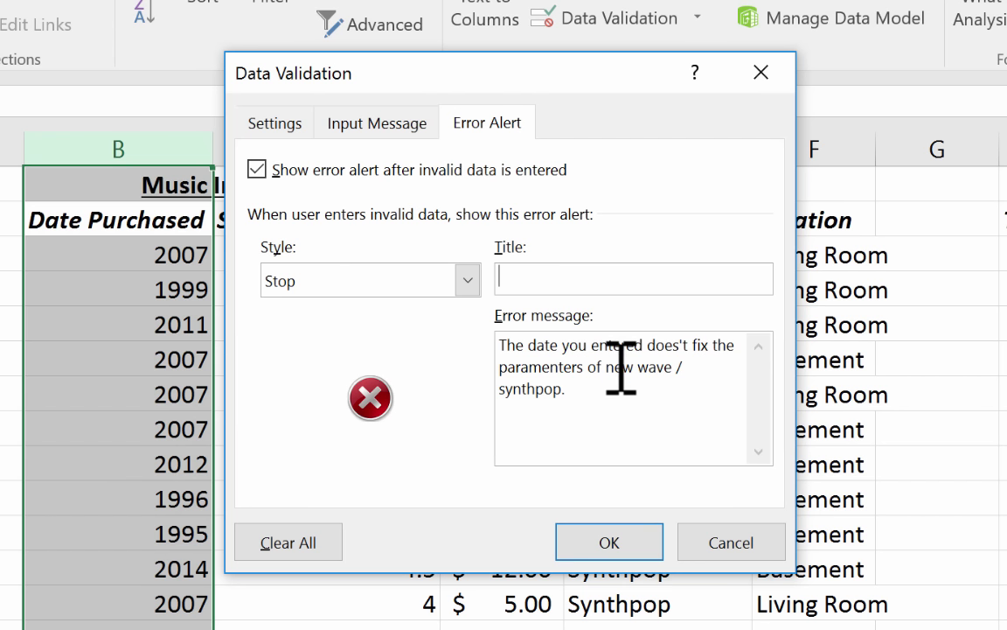
pyautogui.write('Error message')
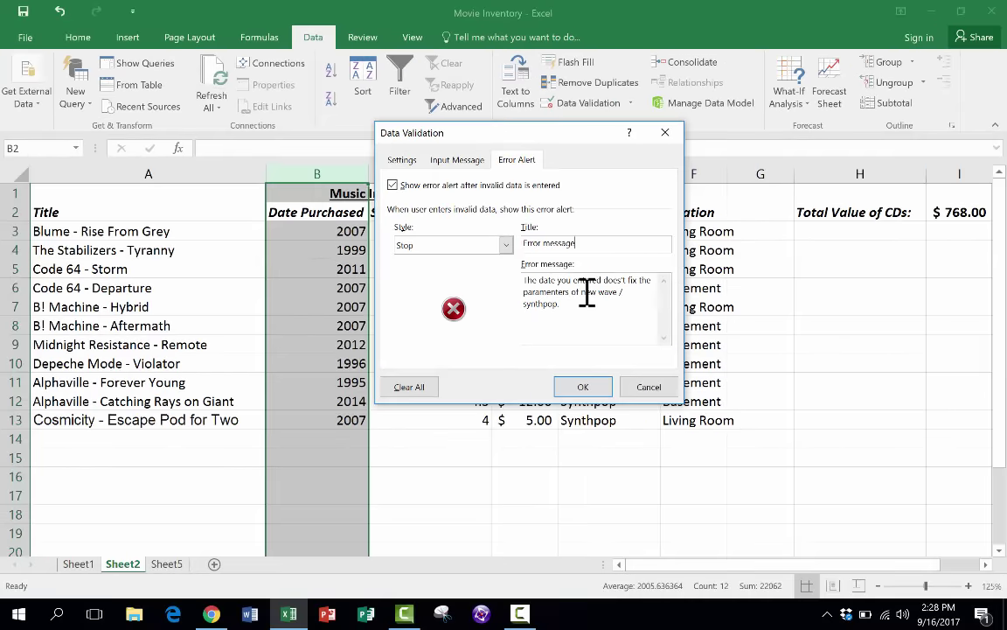
pyautogui.click(609, 542)
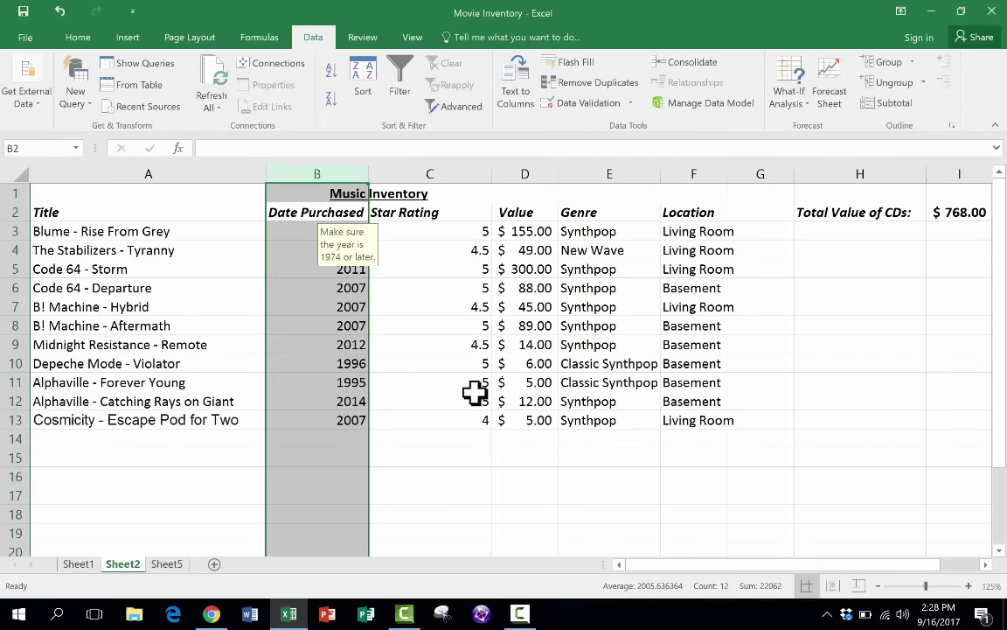
# Test the custom error alert by trying to enter 1001 in cell B11, and cancel the entry.
pyautogui.click(316, 364)
pyautogui.click(304, 384)
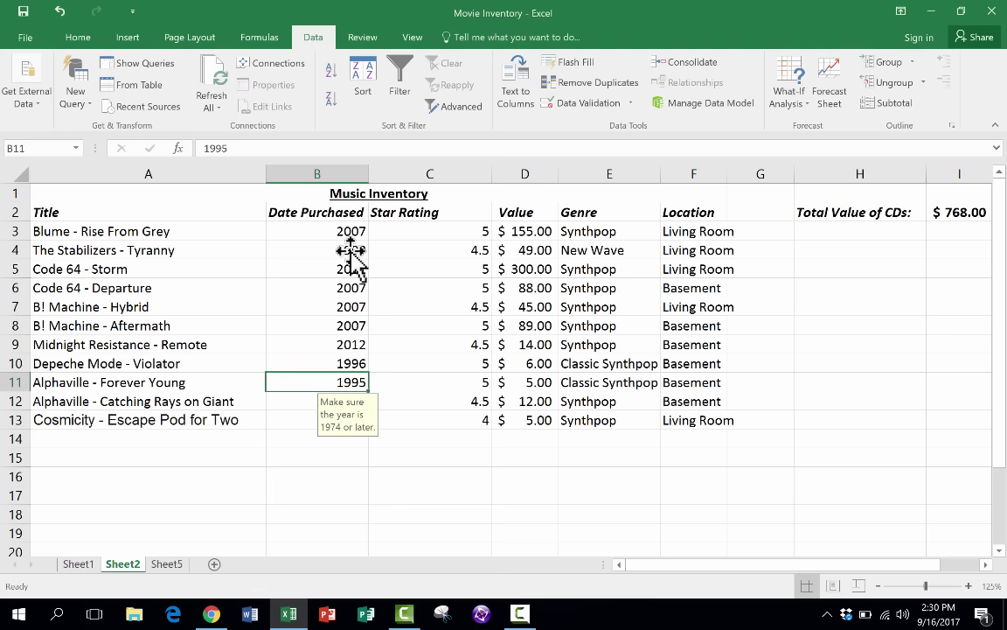
pyautogui.scroll(-1, 330, 341)
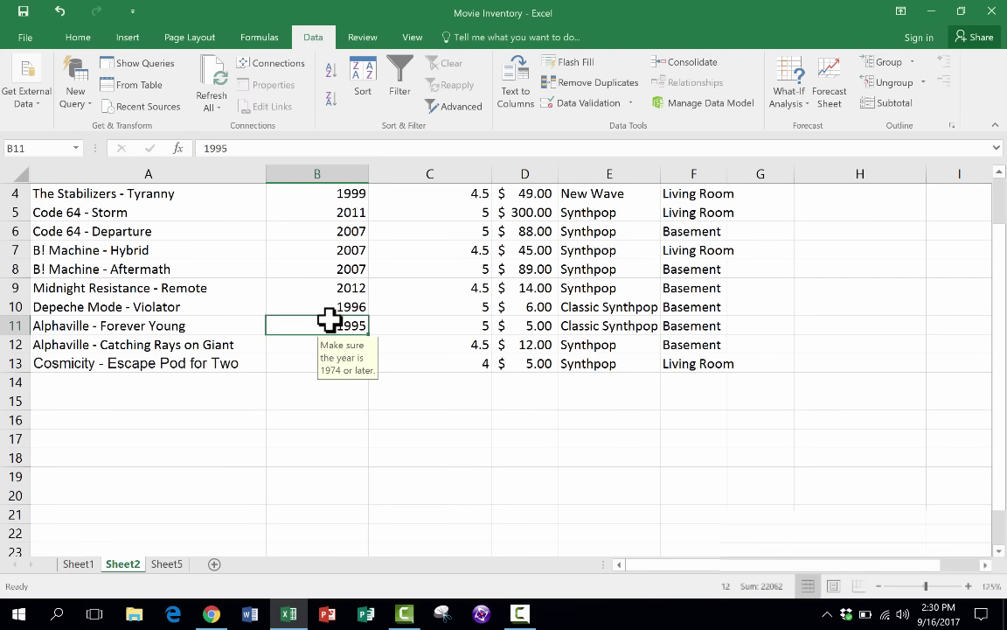
pyautogui.scroll(1, 328, 322)
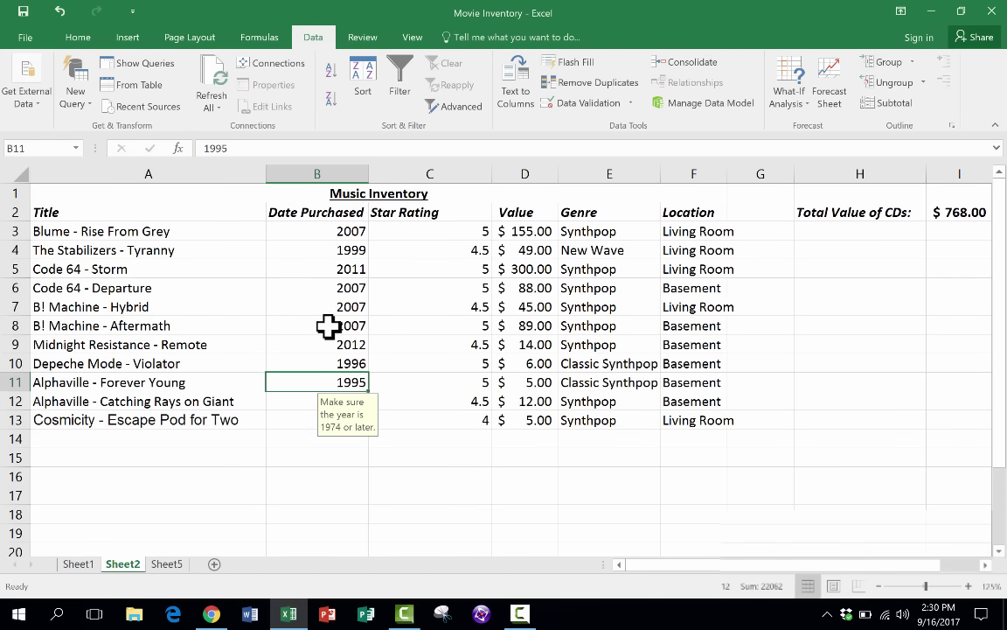
pyautogui.write('1001')
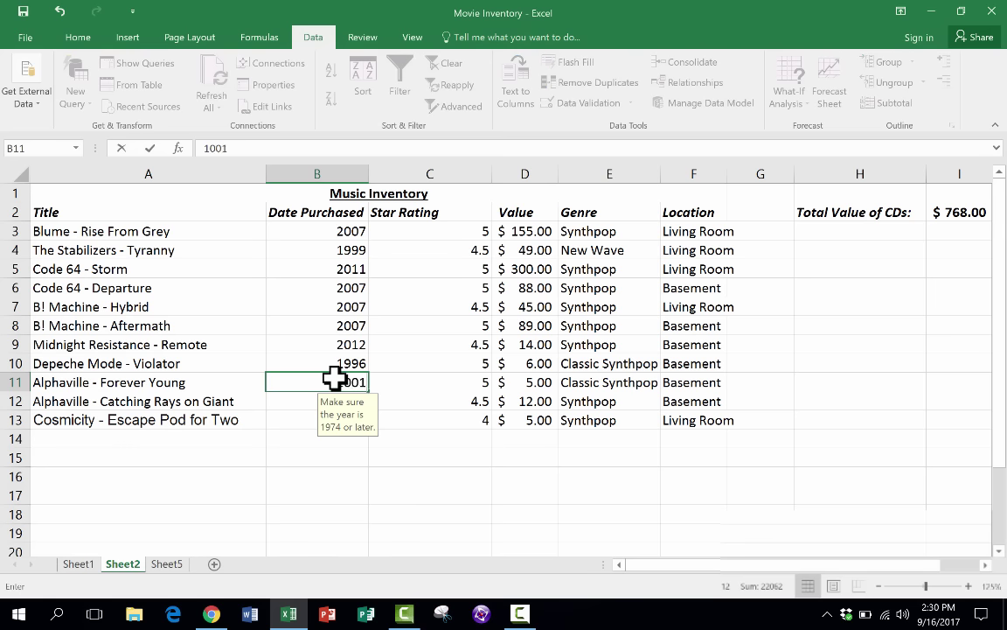
pyautogui.press('Return')
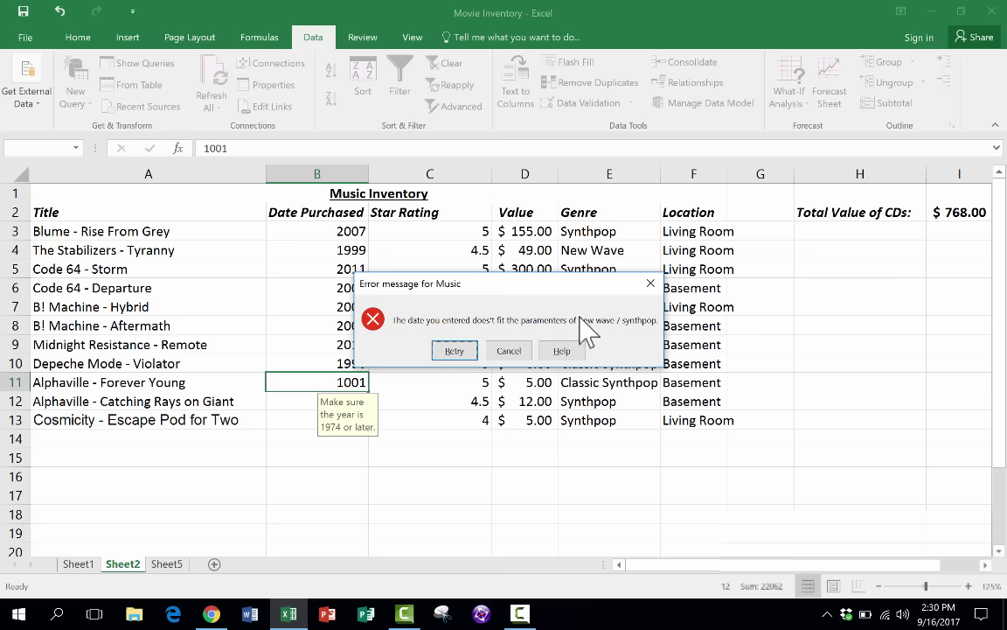
pyautogui.click(509, 351)
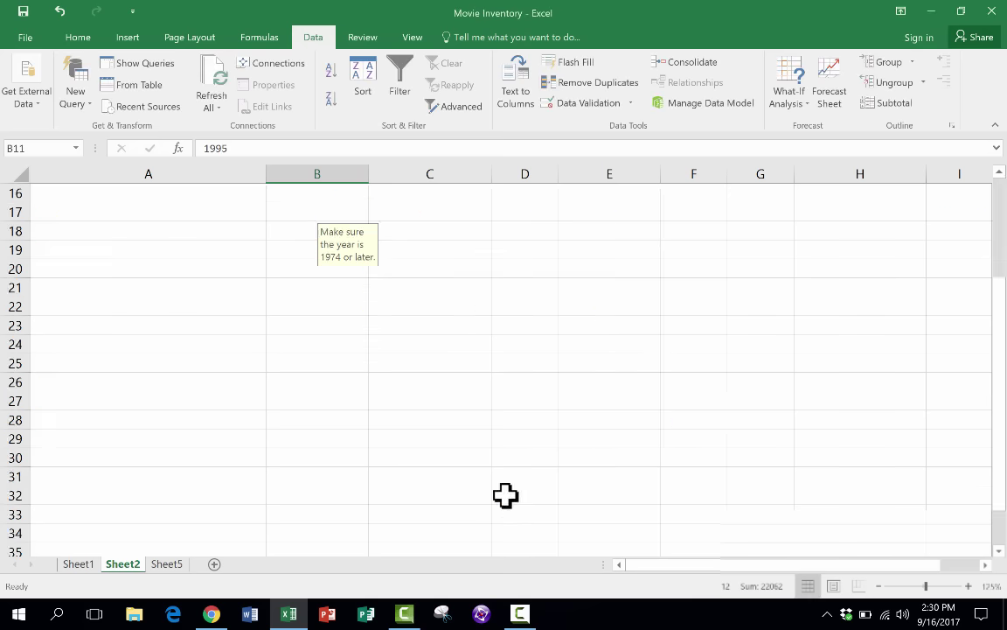
pyautogui.click(461, 454)
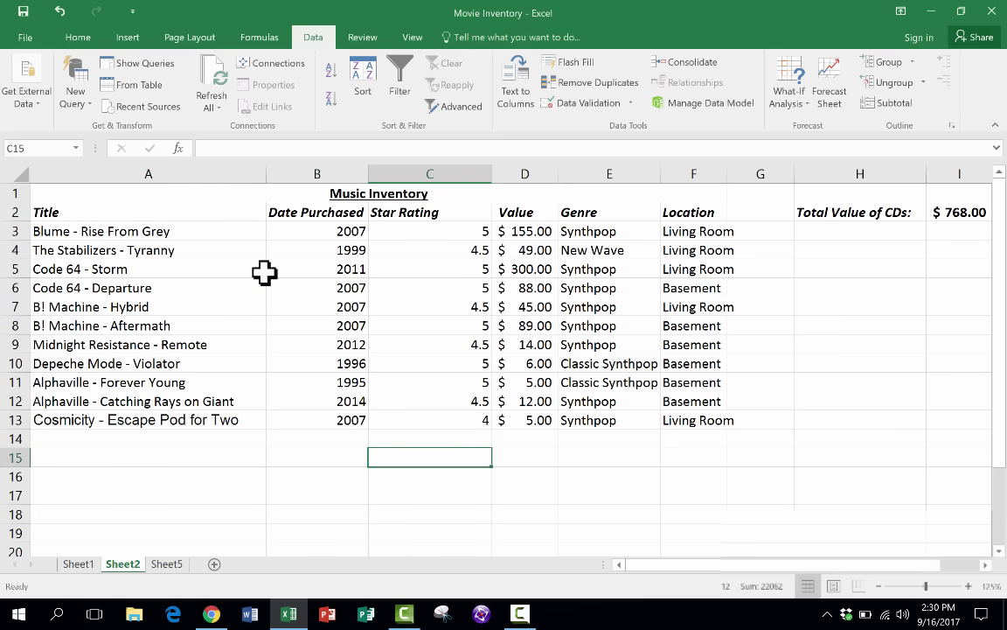
pyautogui.click(128, 171)
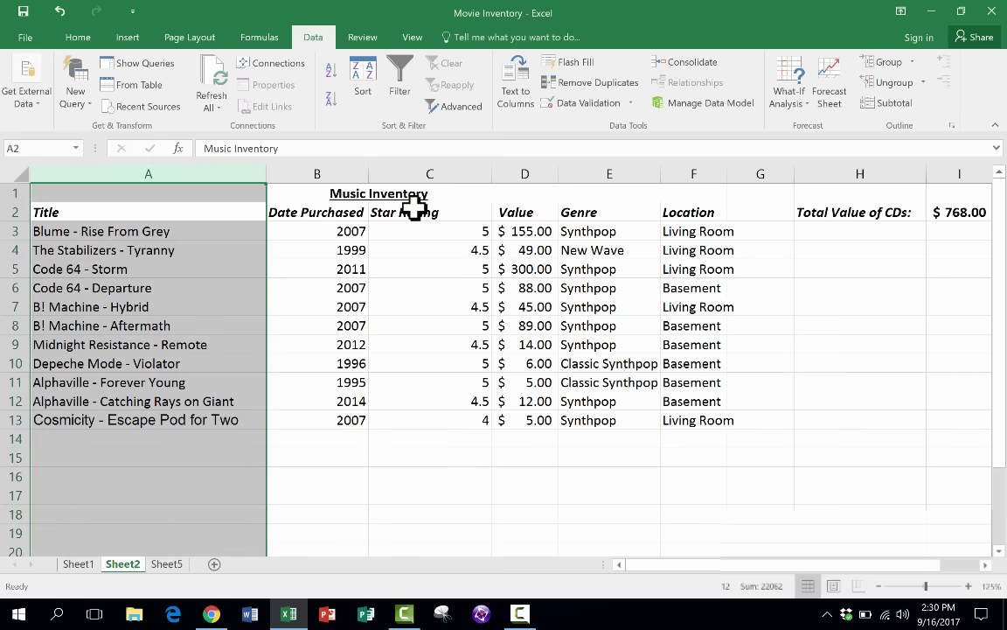
# Apply a data validation rule to the Title column allowing only a text length less than 22.
pyautogui.click(618, 105)
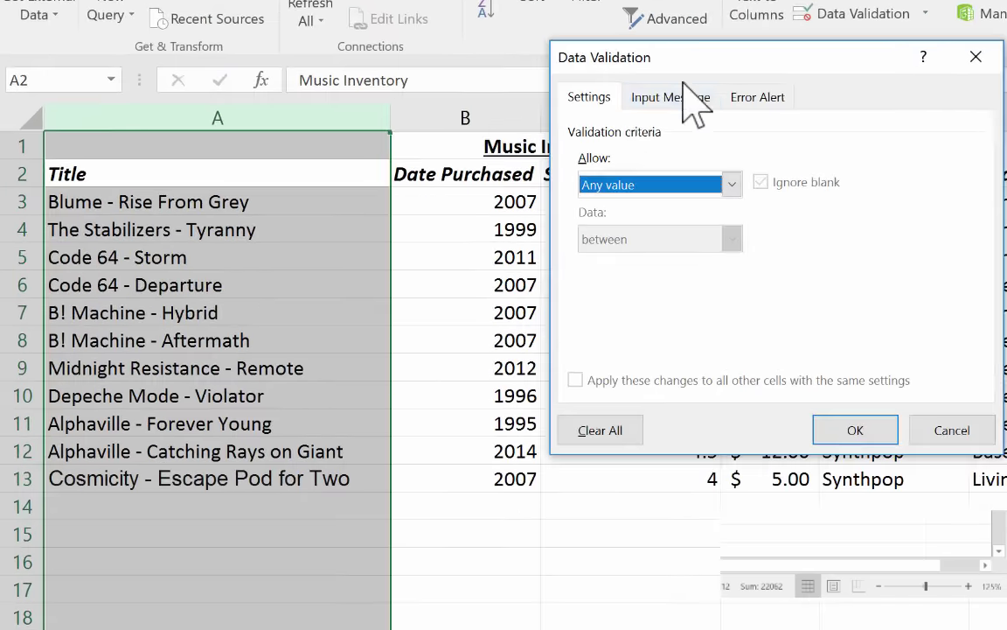
pyautogui.click(616, 202)
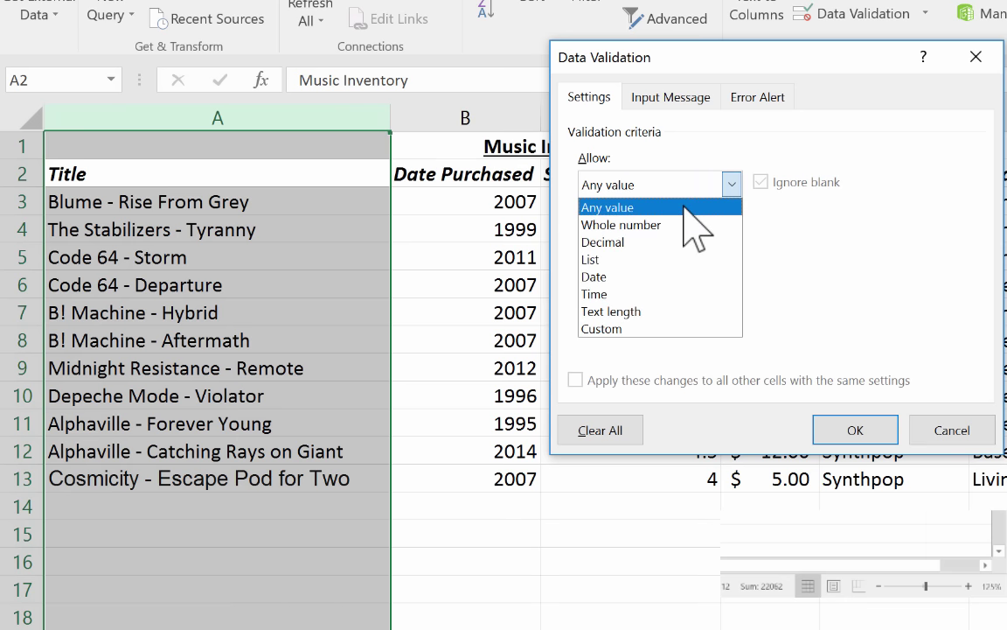
pyautogui.click(652, 313)
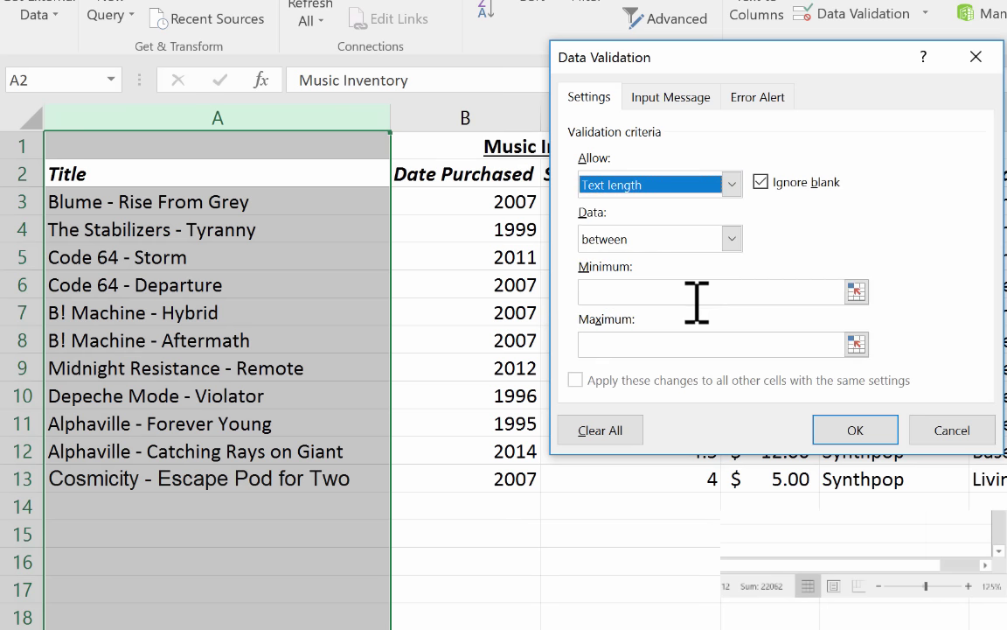
pyautogui.click(731, 241)
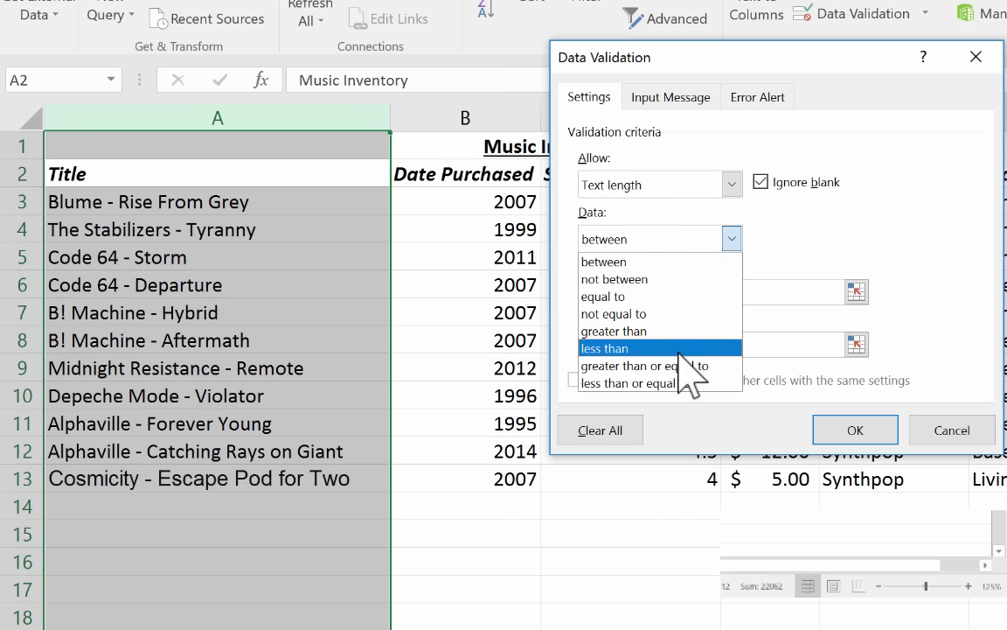
pyautogui.click(679, 351)
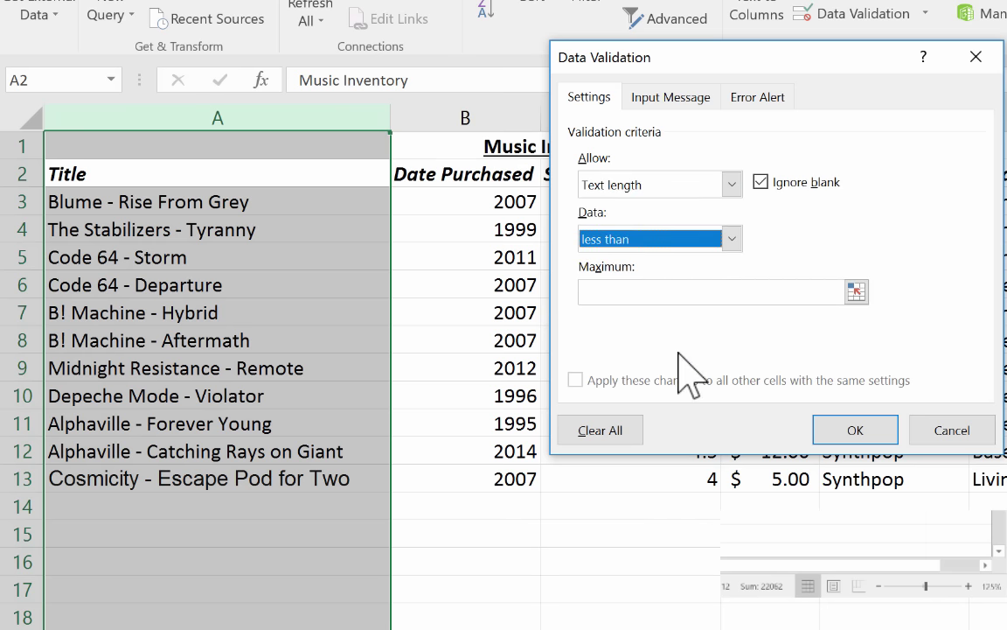
pyautogui.click(678, 291)
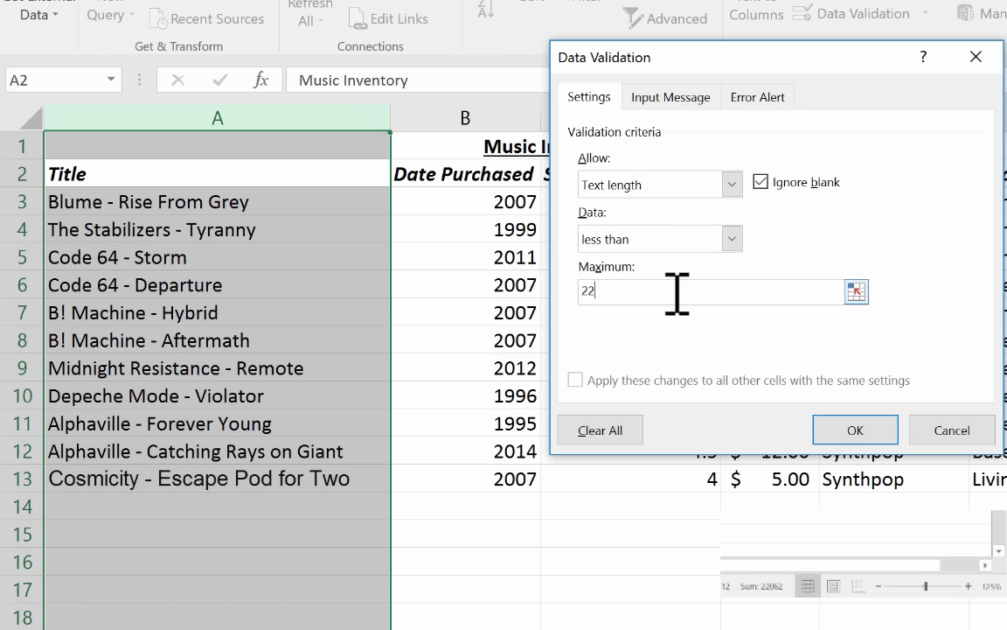
pyautogui.click(874, 433)
# Test the text length rule by trying to enter an overlong string of random characters in cell A14, and cancel the entry.
pyautogui.click(279, 509)
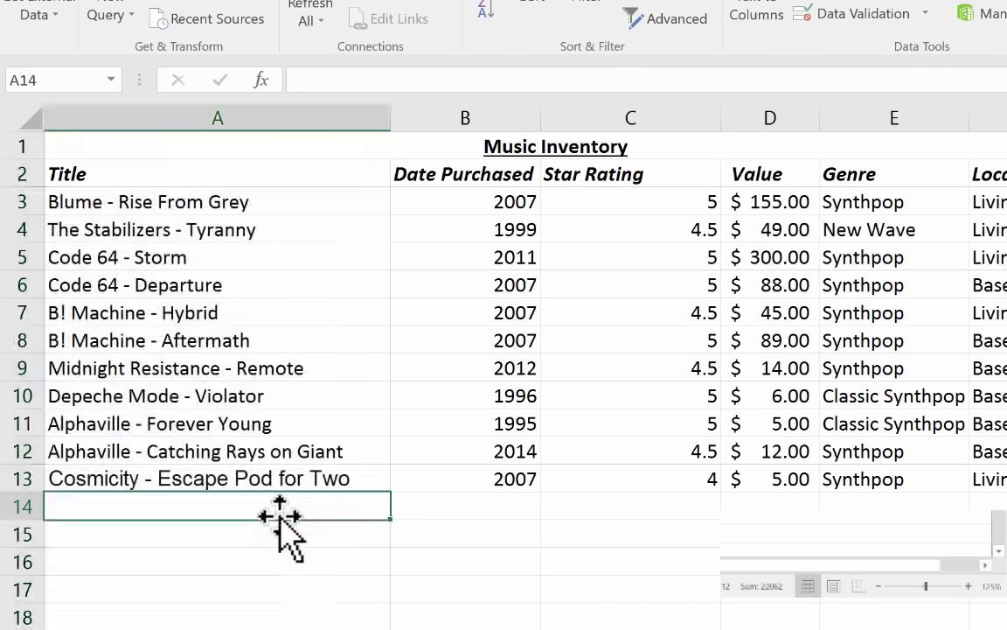
pyautogui.write('gjglkhukhkluhkh')
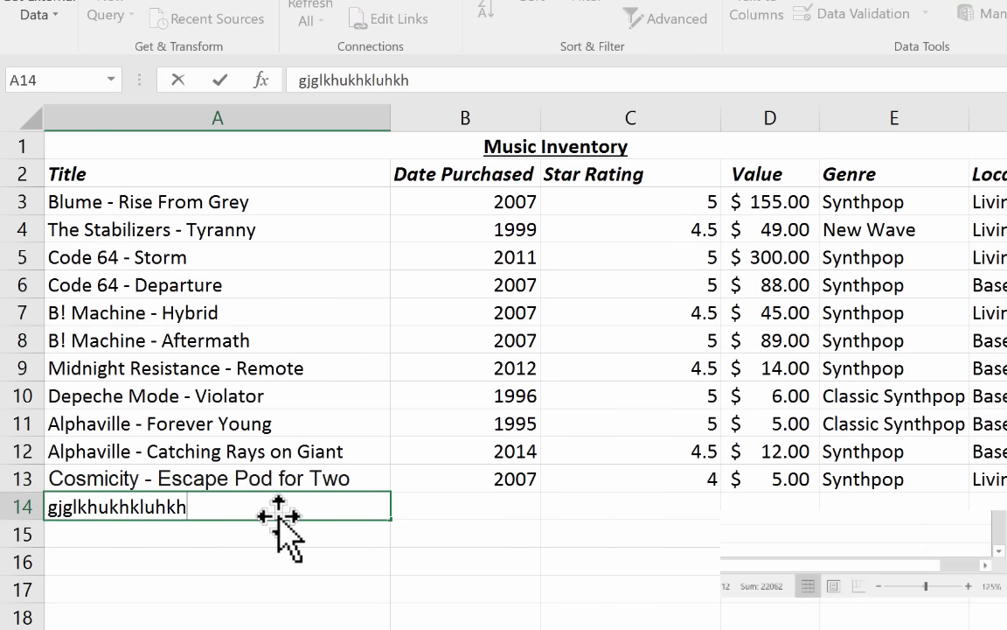
pyautogui.write("uhijljkkkl';ksdjfkasjdklfjaskl;jdflk;aslfsdl")
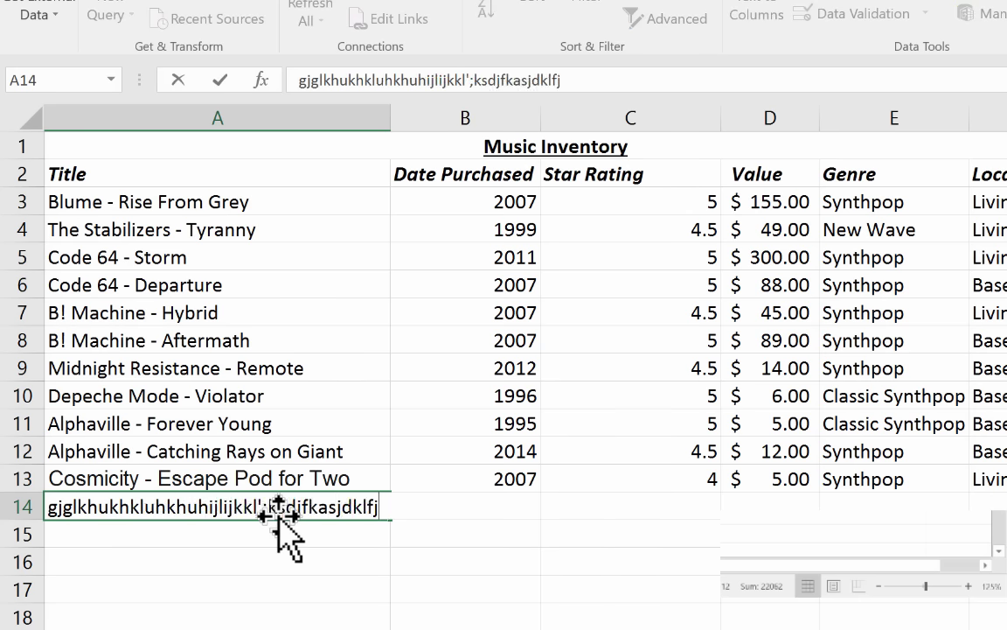
pyautogui.press('Return')
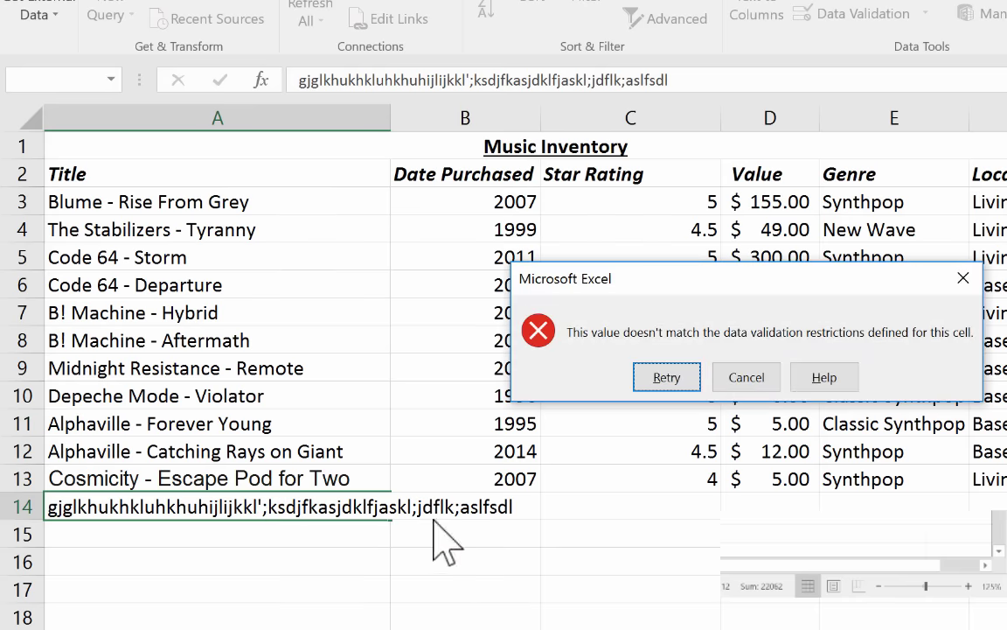
pyautogui.click(747, 380)
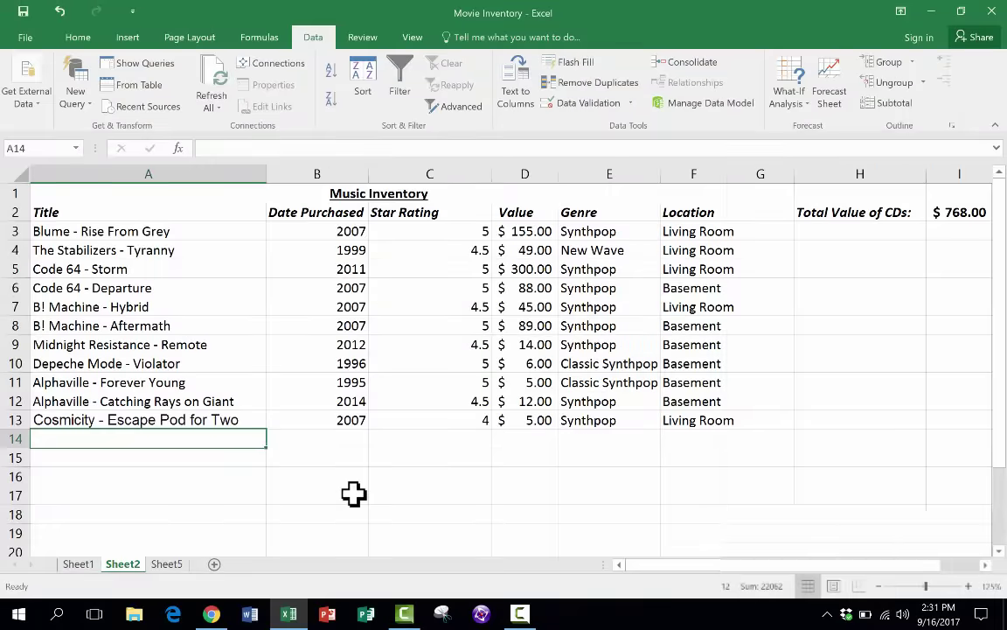
# Switch to Sheet1 and look through the movie titles and the genres used in the Movie Inventory.
pyautogui.click(516, 589)
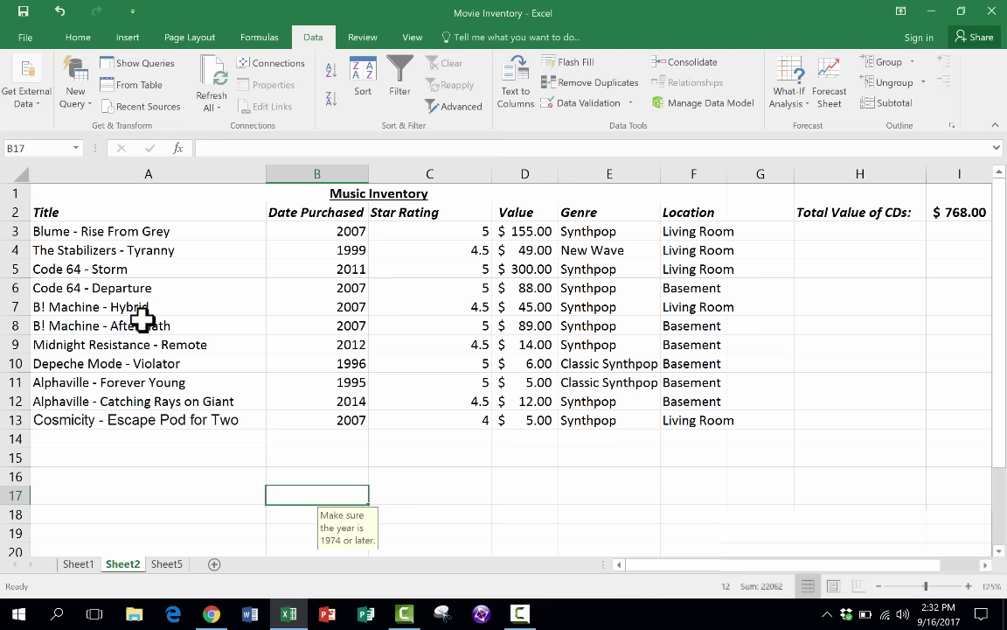
pyautogui.click(860, 400)
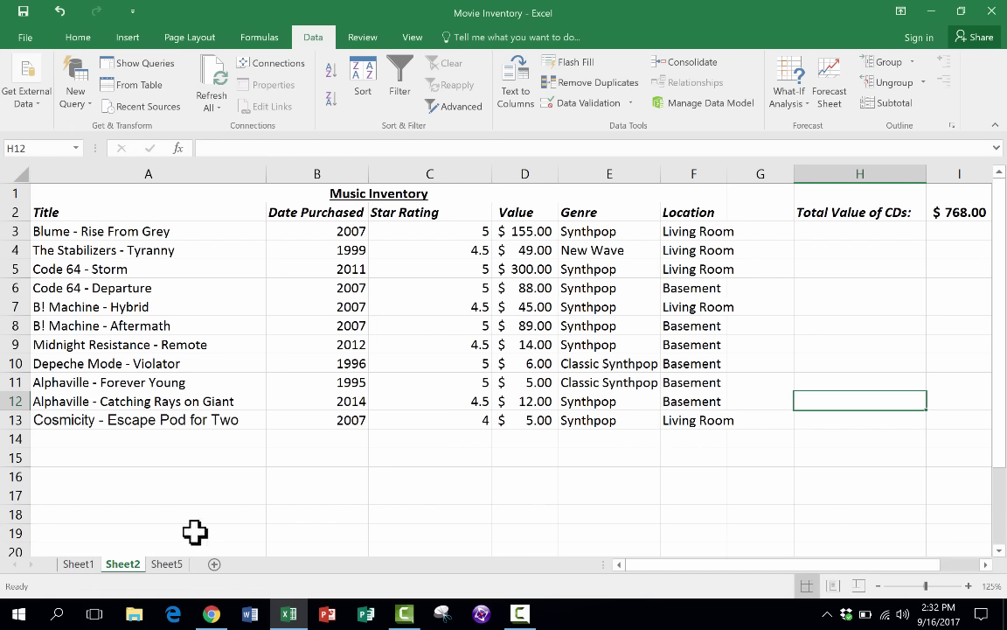
pyautogui.click(77, 564)
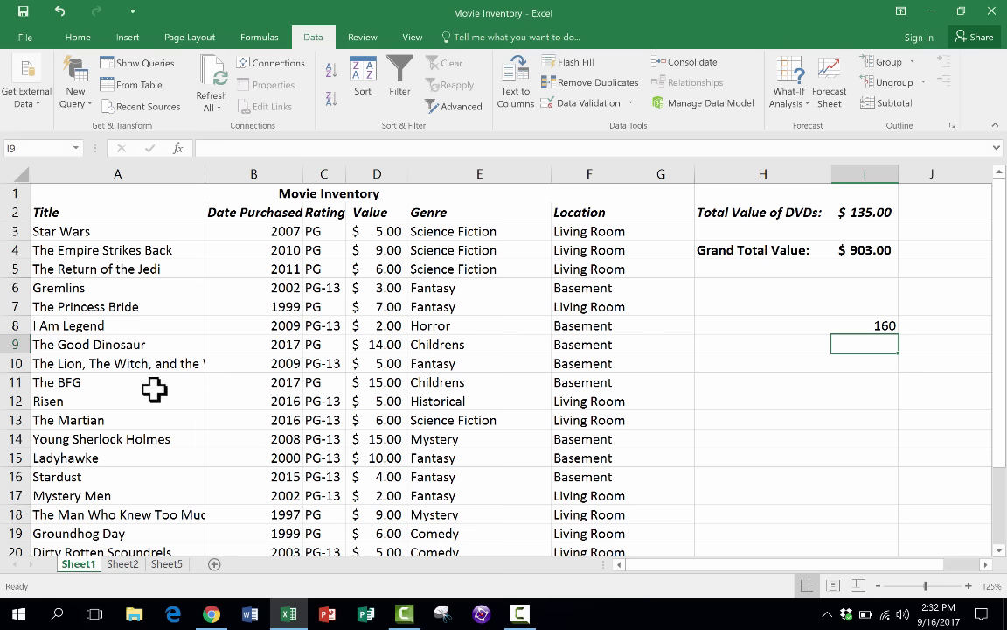
pyautogui.click(73, 307)
pyautogui.scroll(-3, 96, 379)
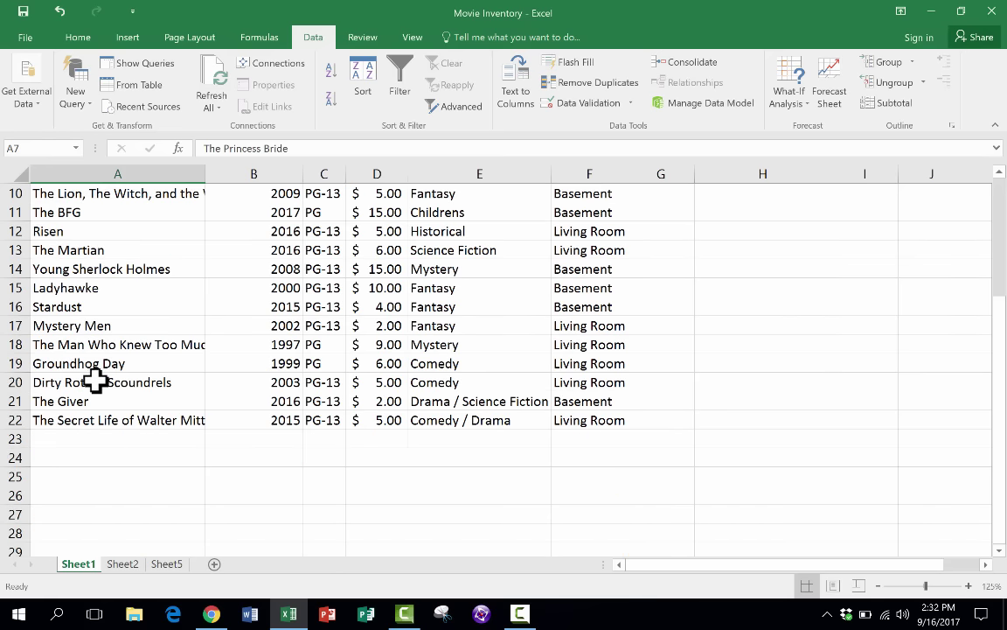
pyautogui.click(103, 382)
pyautogui.scroll(1, 98, 380)
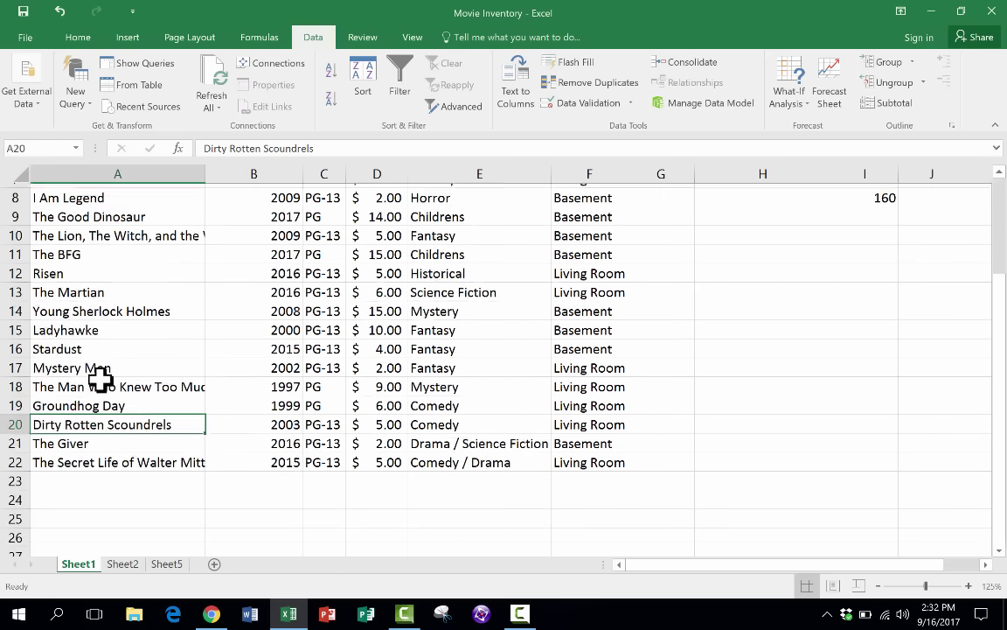
pyautogui.click(97, 382)
pyautogui.scroll(2, 116, 391)
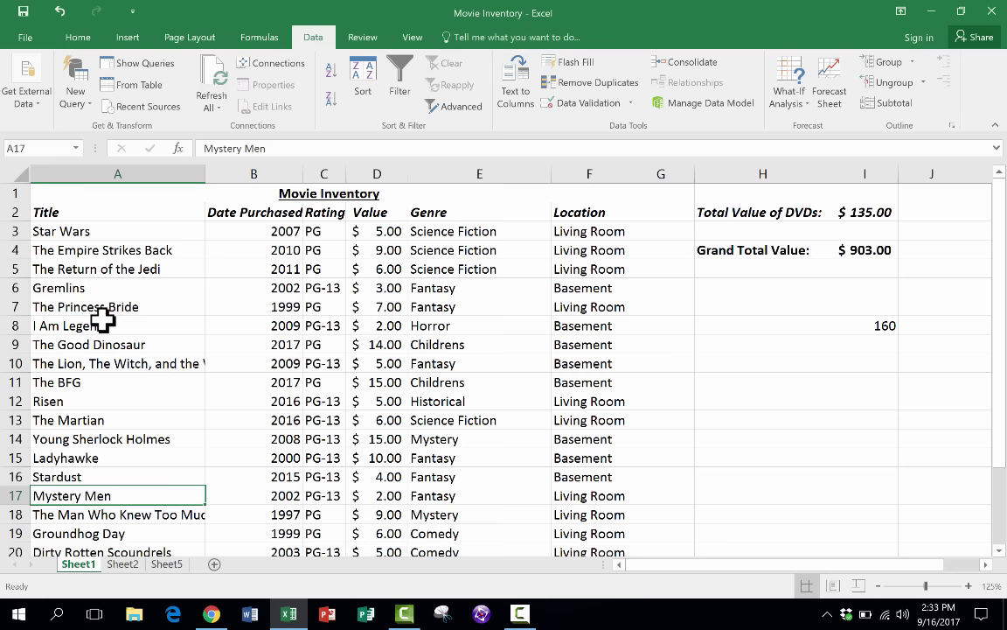
pyautogui.click(166, 356)
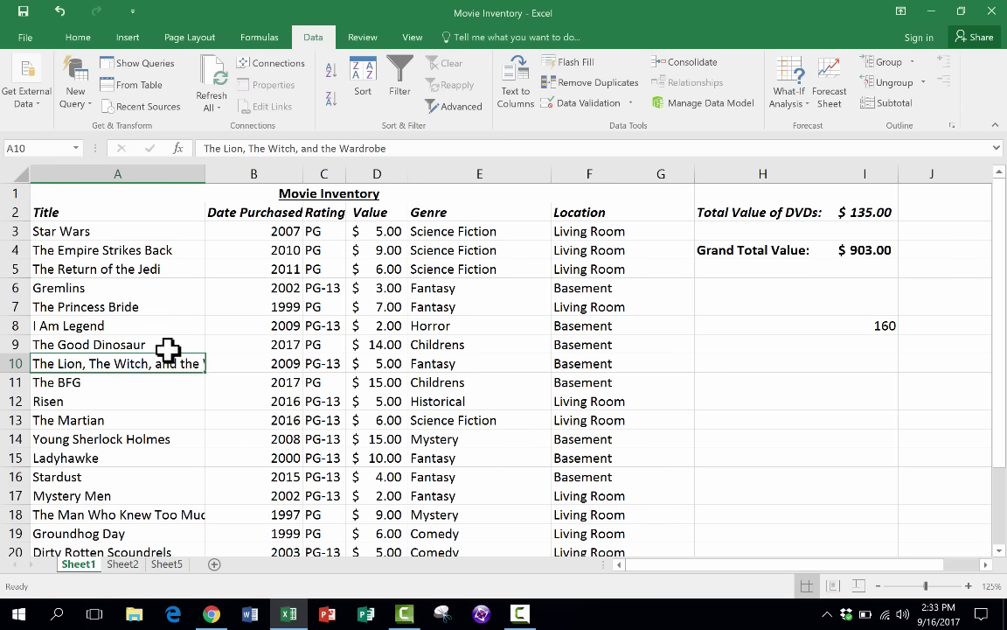
pyautogui.click(118, 306)
pyautogui.scroll(-5, 136, 397)
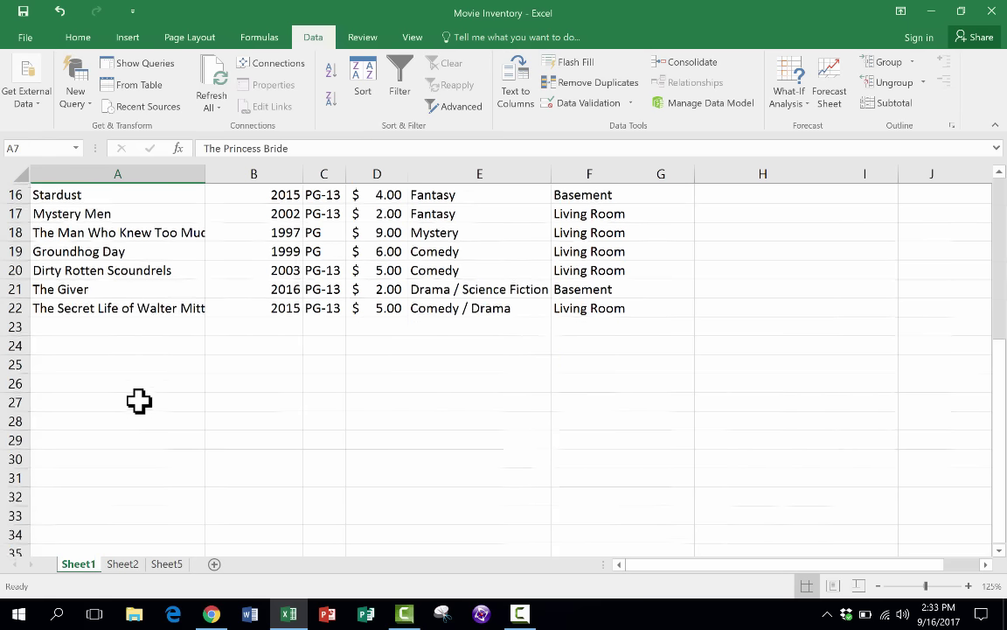
pyautogui.scroll(5, 137, 400)
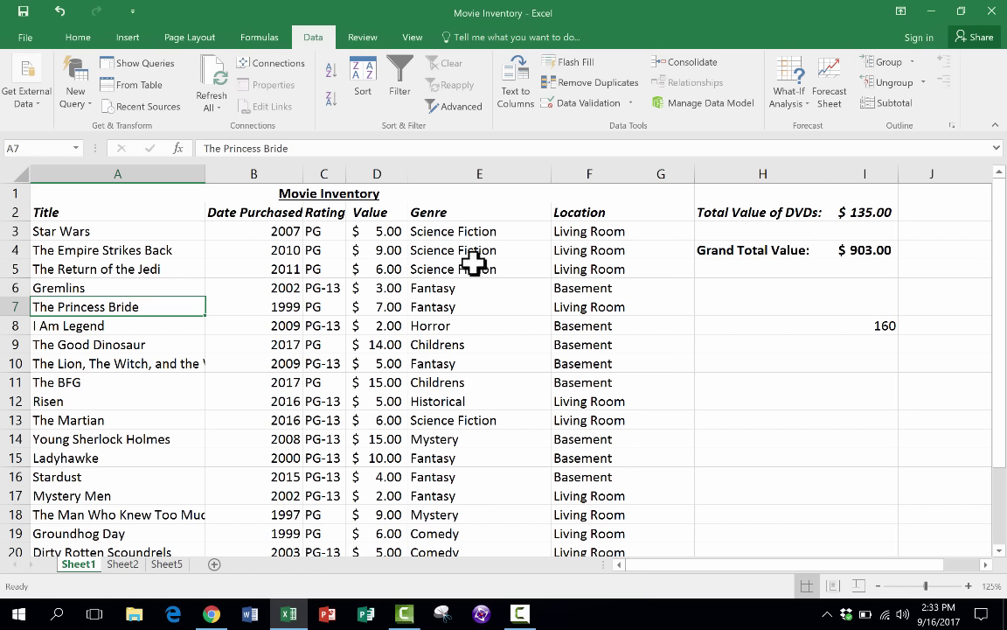
pyautogui.click(454, 231)
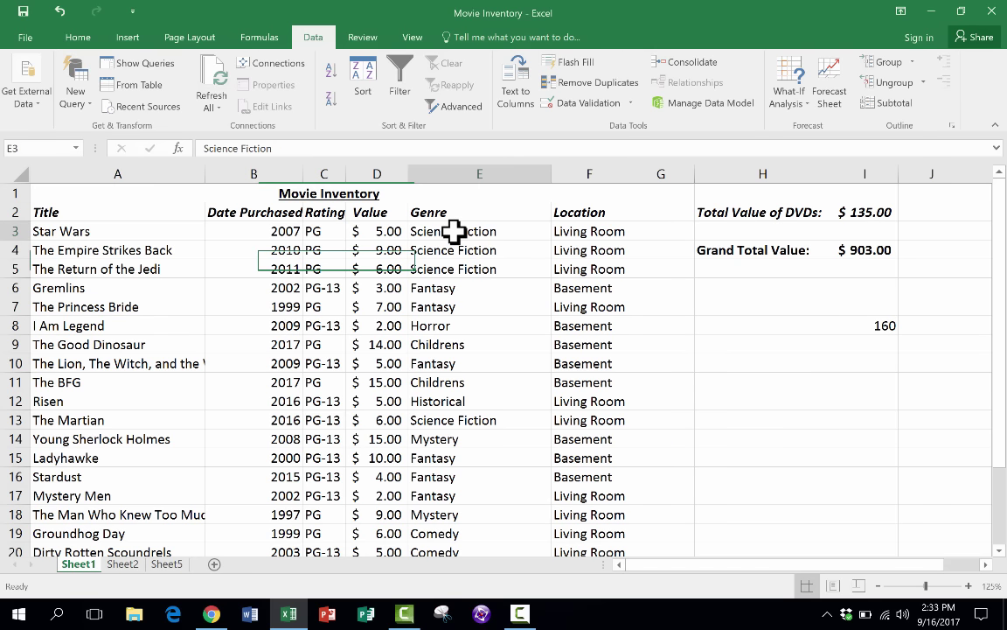
pyautogui.moveTo(453, 231); pyautogui.dragTo(477, 404)
pyautogui.click(464, 431)
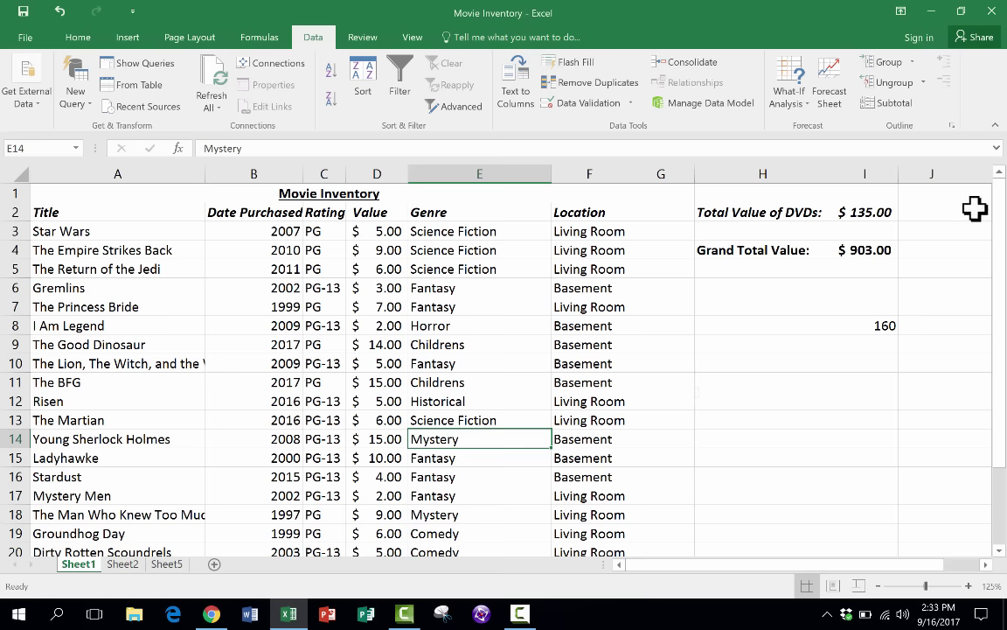
# List the genres Science Fiction, Fantasy, Horror, Childrens, Historical, Drama, Mystery and Comedy in cells L4 to L11.
pyautogui.moveTo(933, 564); pyautogui.dragTo(973, 562)
pyautogui.click(883, 214)
pyautogui.click(875, 247)
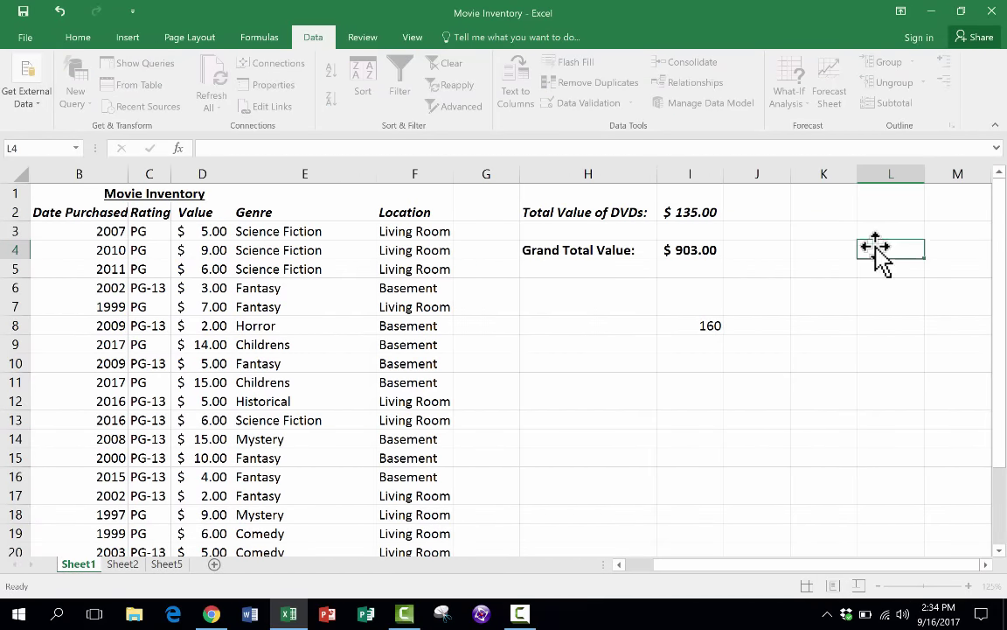
pyautogui.write('Science Fiction')
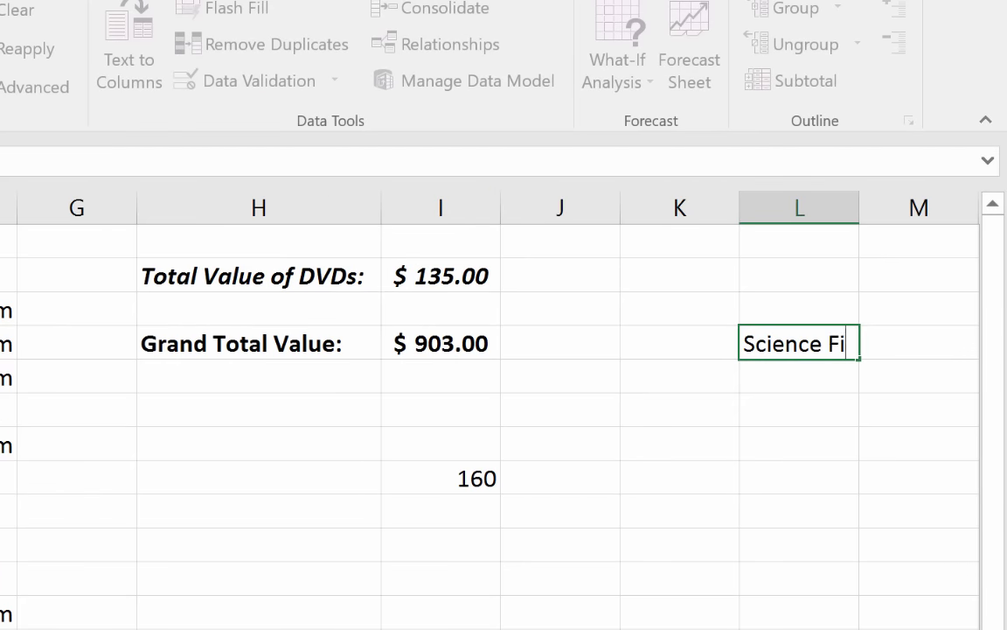
pyautogui.press('Return')
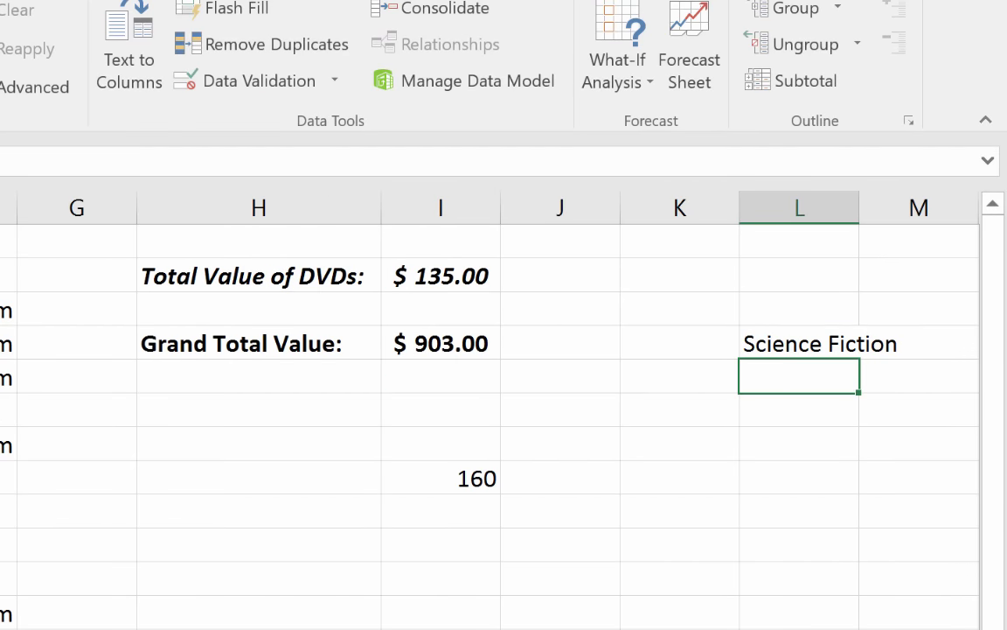
pyautogui.write('Fantasy')
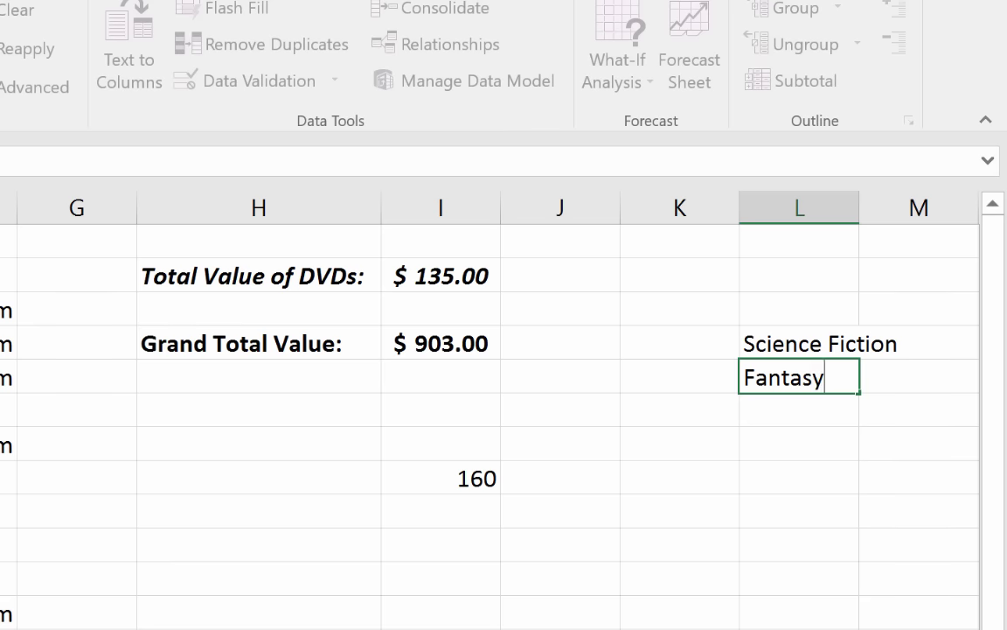
pyautogui.press('Return')
pyautogui.write('Horror')
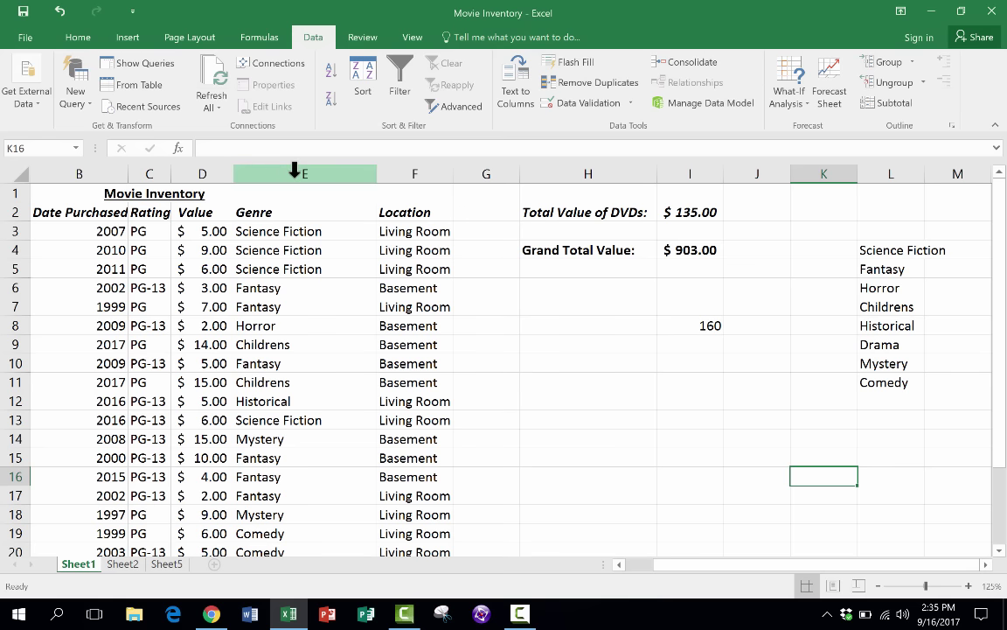
# Apply a List data validation rule to the Genre column E, using cells L4 to L11 as its source.
pyautogui.click(294, 168)
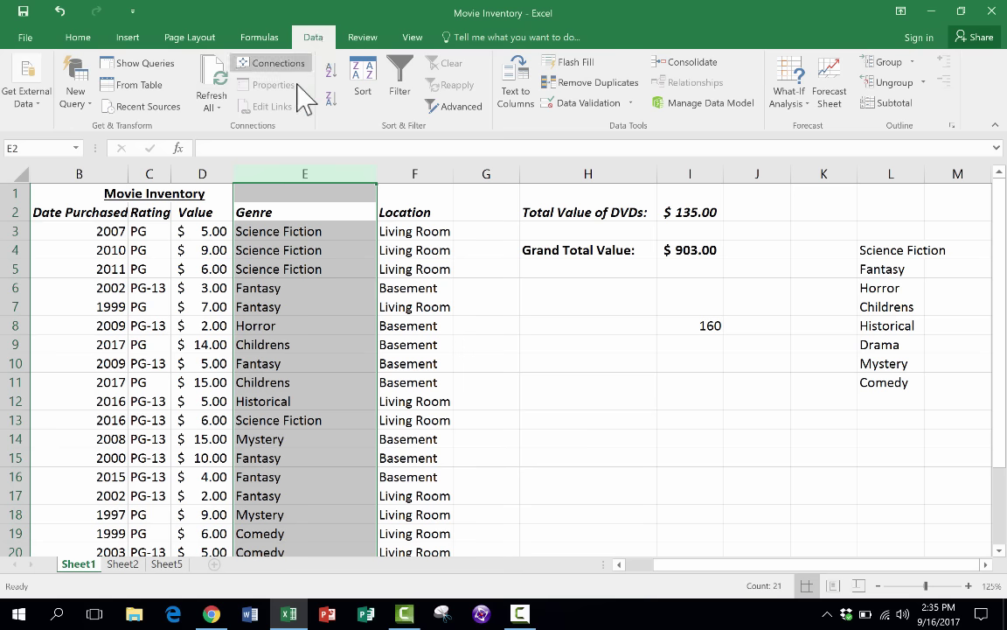
pyautogui.scroll(1, 349, 96)
pyautogui.click(322, 37)
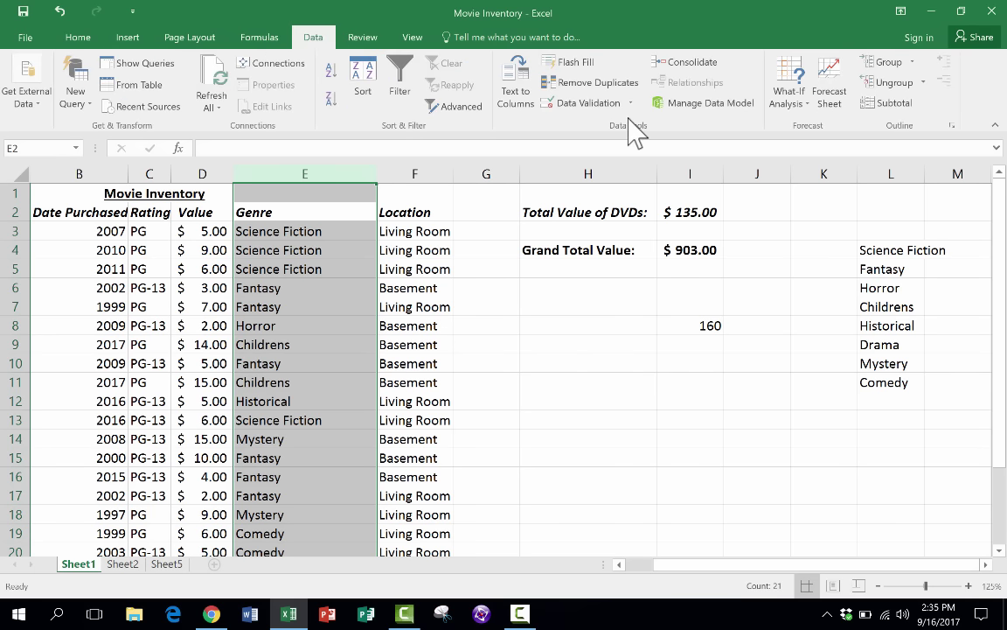
pyautogui.click(596, 104)
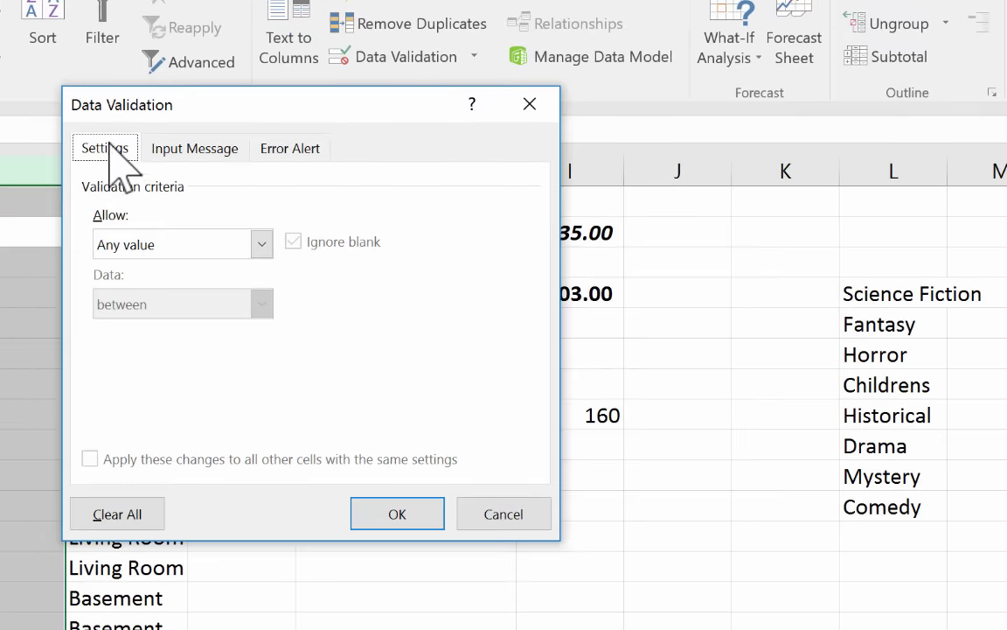
pyautogui.click(229, 244)
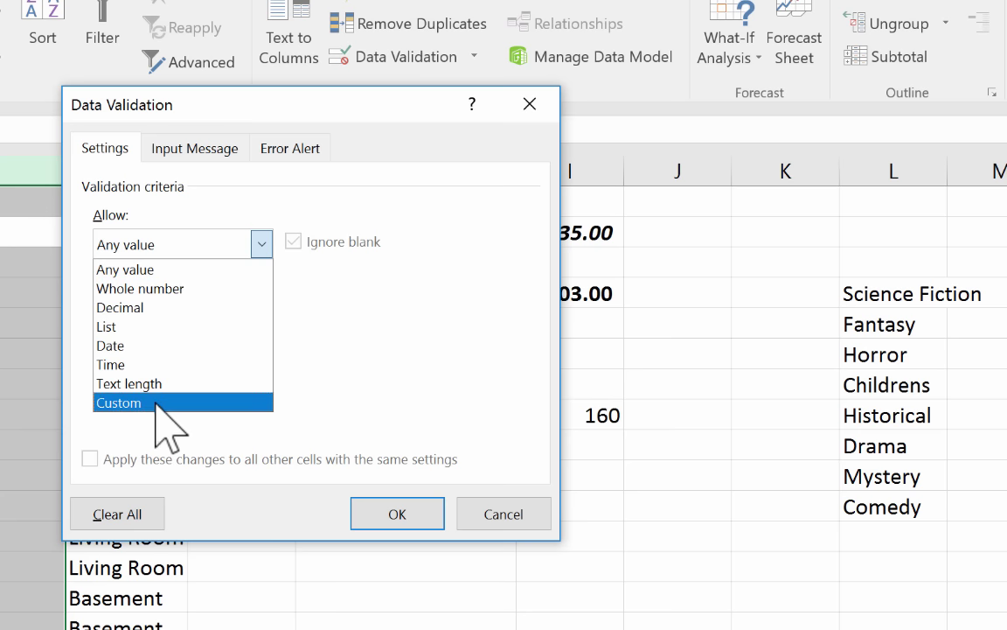
pyautogui.click(123, 328)
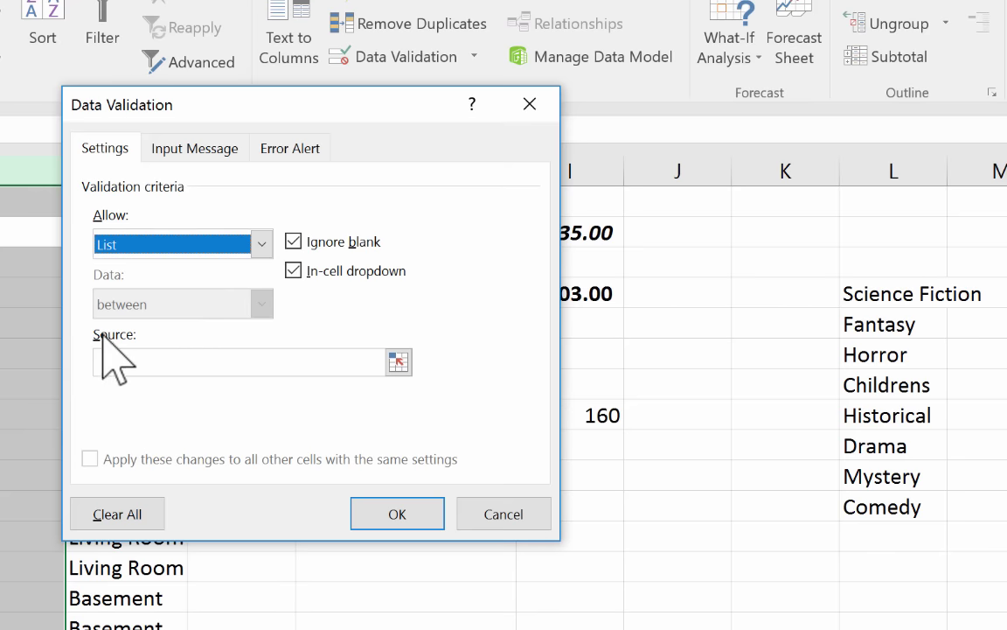
pyautogui.click(205, 359)
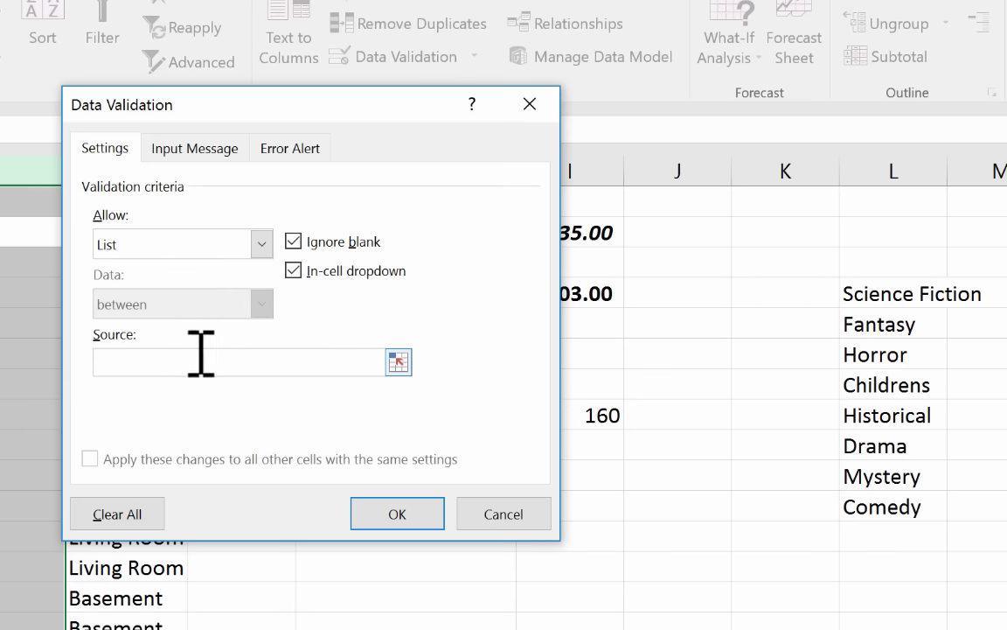
pyautogui.click(398, 361)
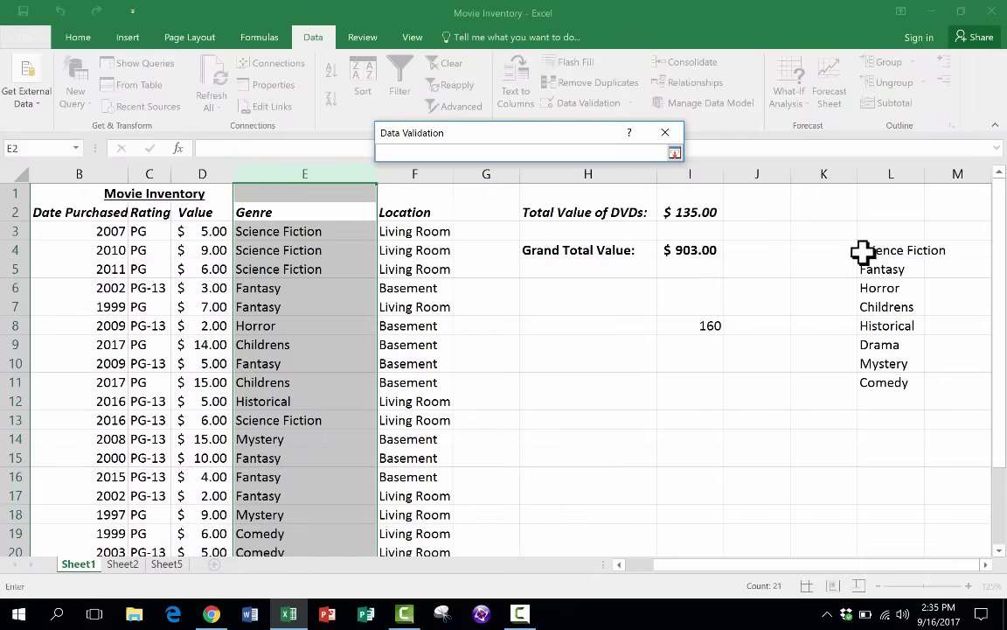
pyautogui.moveTo(862, 252); pyautogui.dragTo(898, 385)
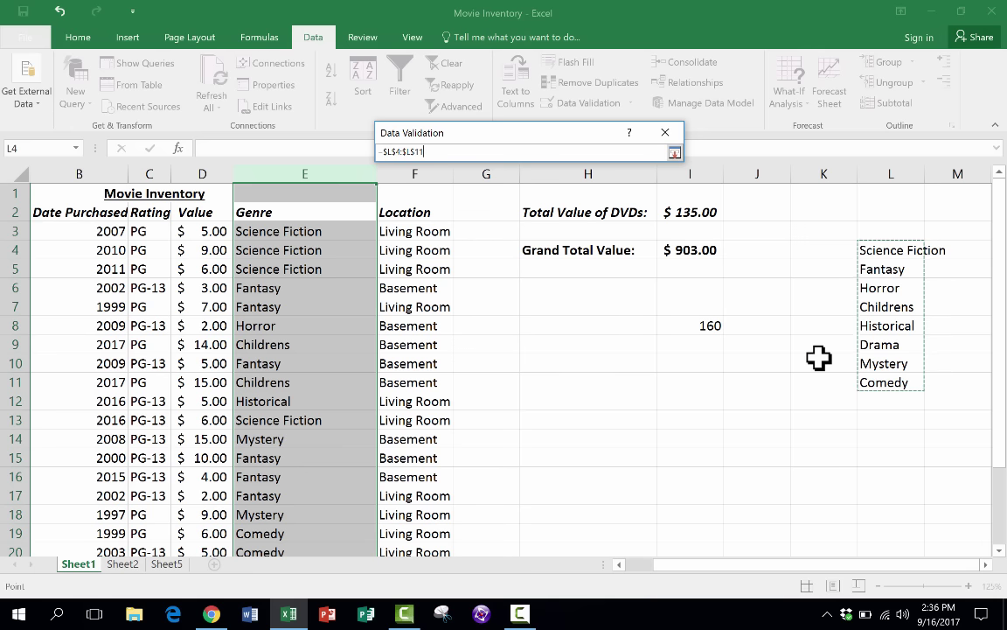
pyautogui.press('Return')
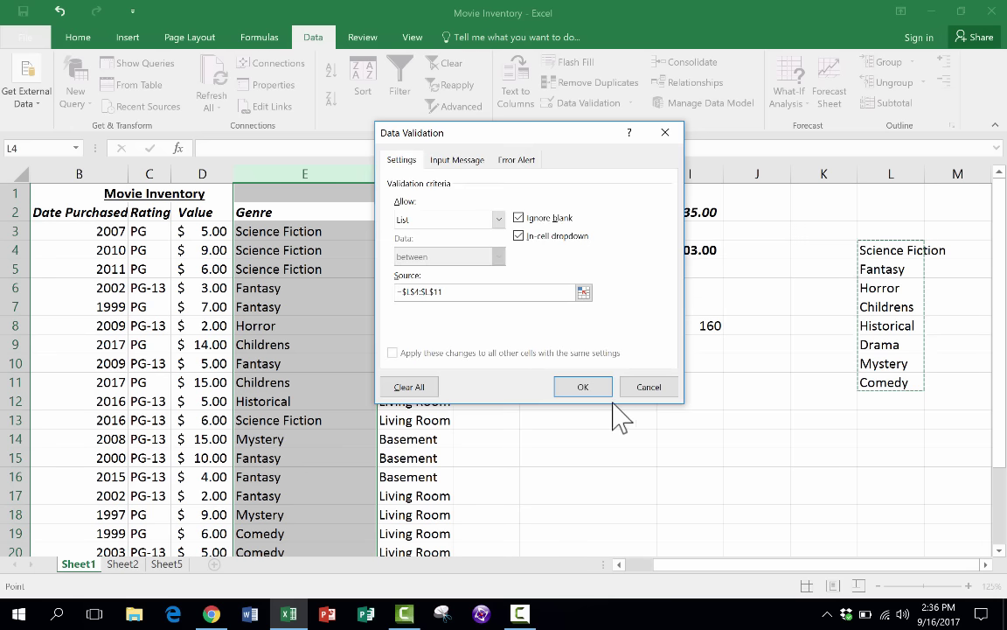
pyautogui.click(580, 384)
# Choose Science Fiction for cell E23 and Childrens for cell E24 from their genre dropdowns.
pyautogui.click(335, 273)
pyautogui.scroll(-15, 335, 273)
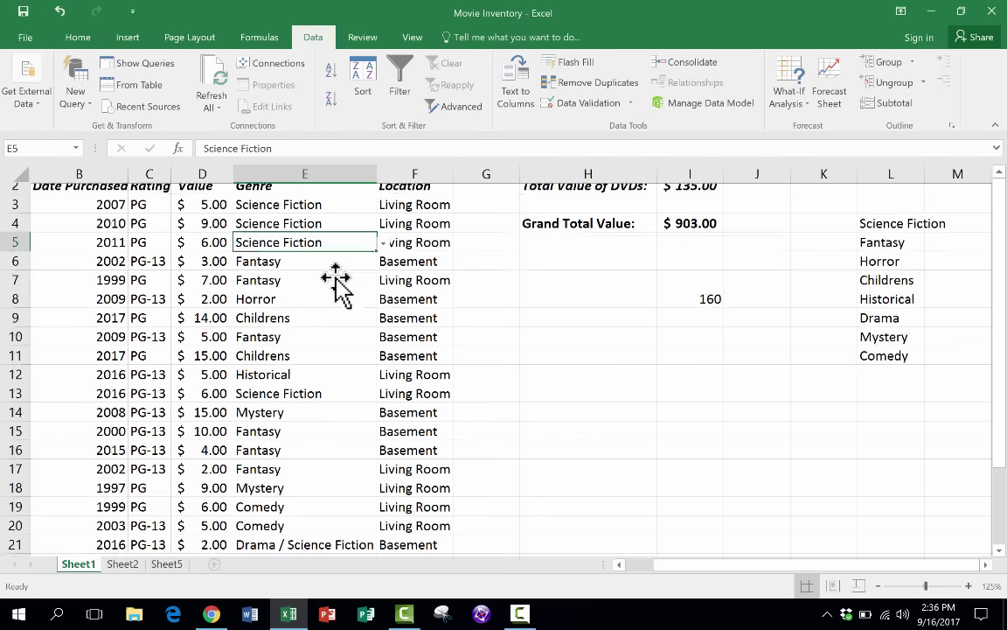
pyautogui.scroll(15, 333, 279)
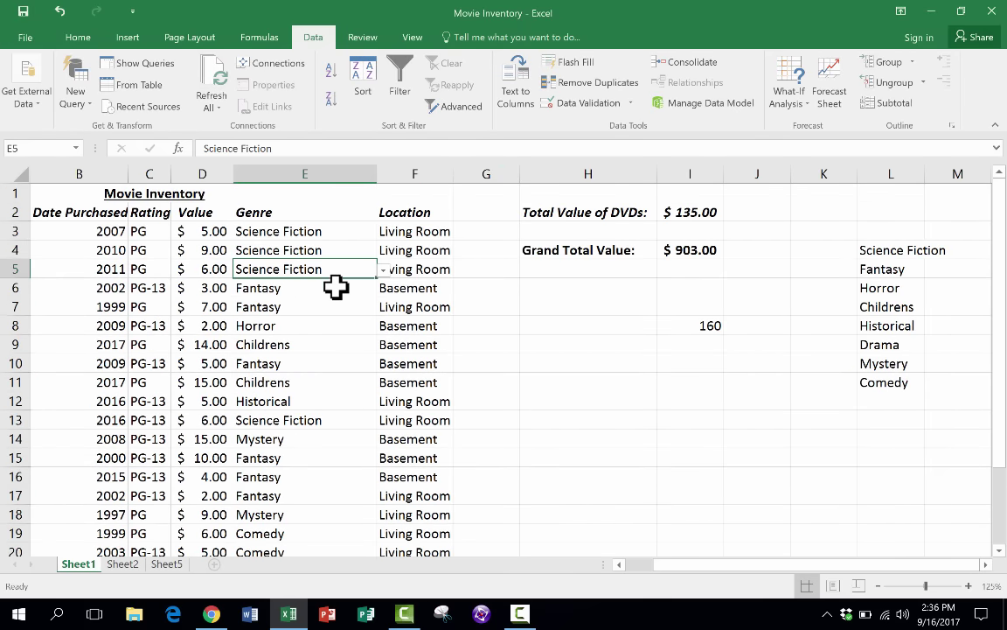
pyautogui.scroll(-3, 335, 286)
pyautogui.click(284, 439)
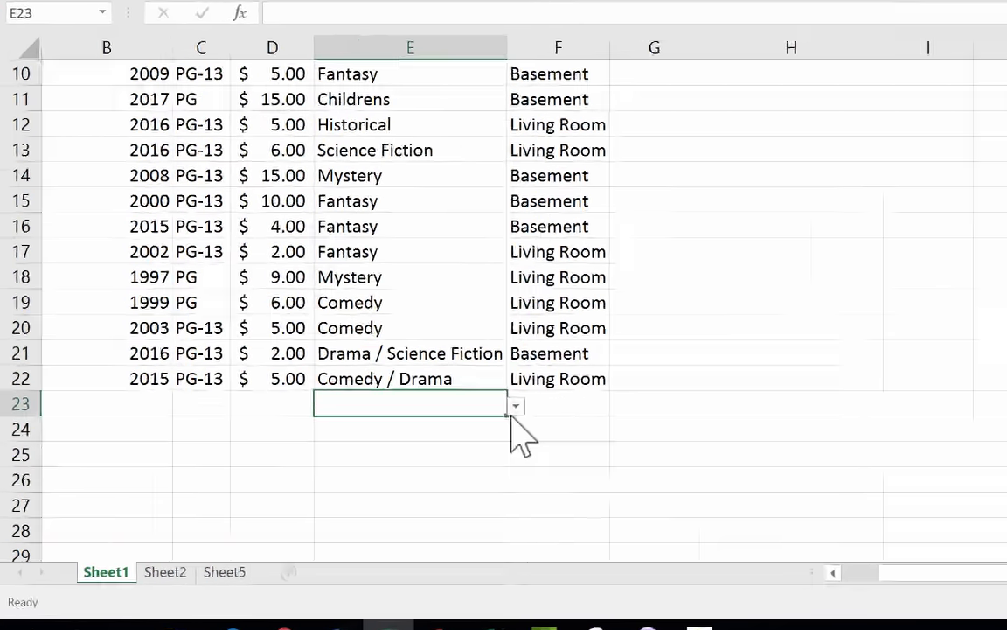
pyautogui.click(618, 379)
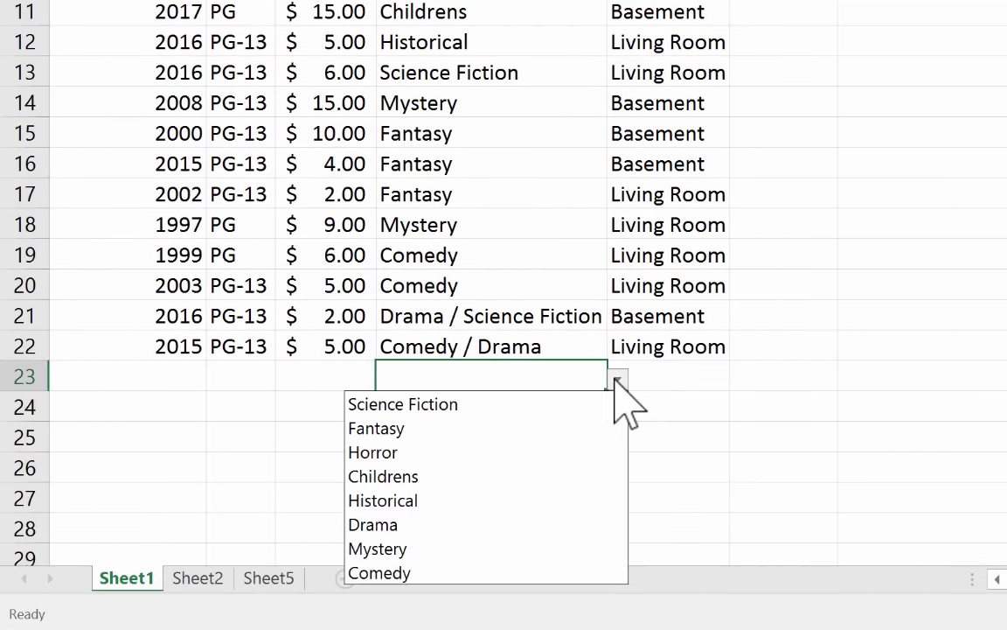
pyautogui.click(543, 407)
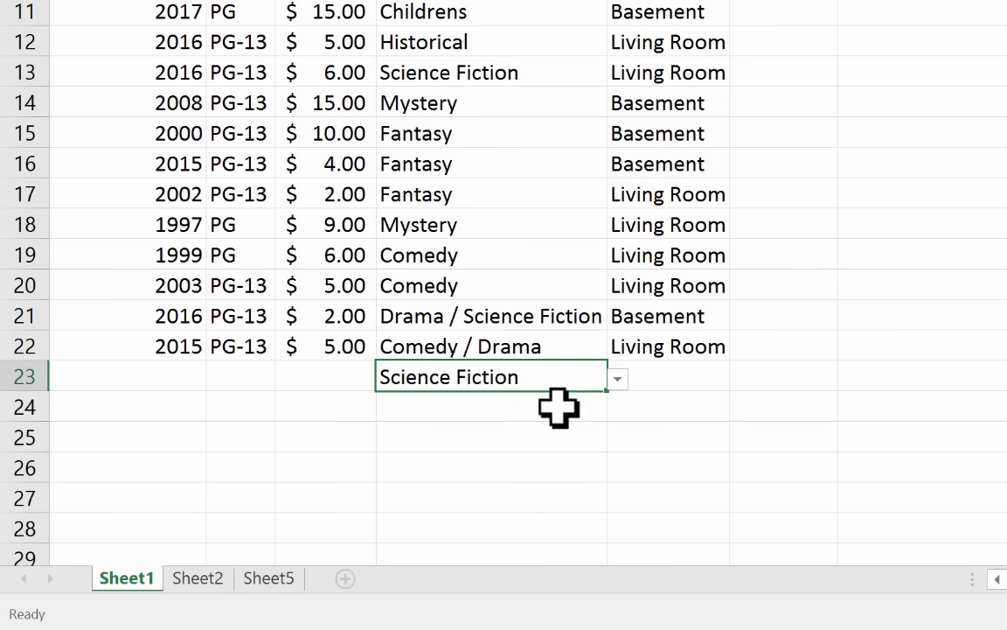
pyautogui.click(564, 407)
pyautogui.click(618, 409)
pyautogui.click(485, 506)
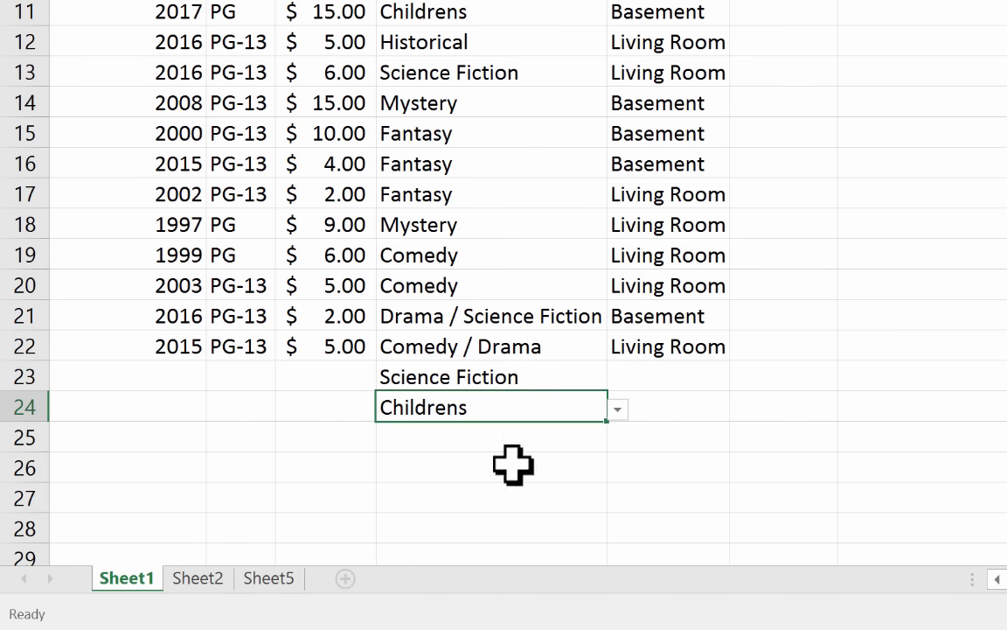
# Choose Comedy for cell E25 and Drama for cell E26 from their genre dropdowns.
pyautogui.click(512, 438)
pyautogui.click(616, 438)
pyautogui.click(483, 409)
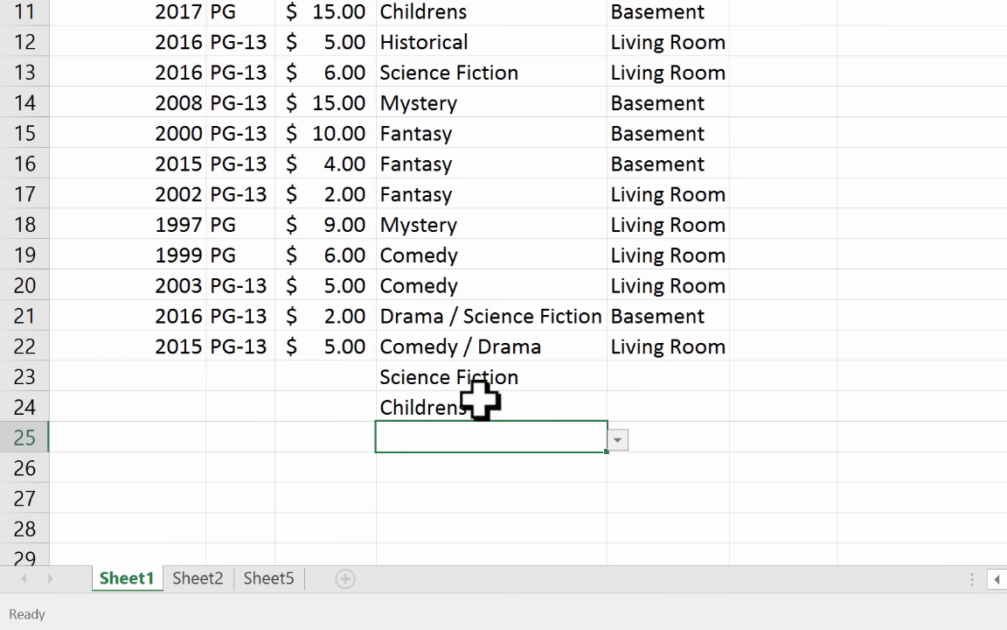
pyautogui.click(560, 411)
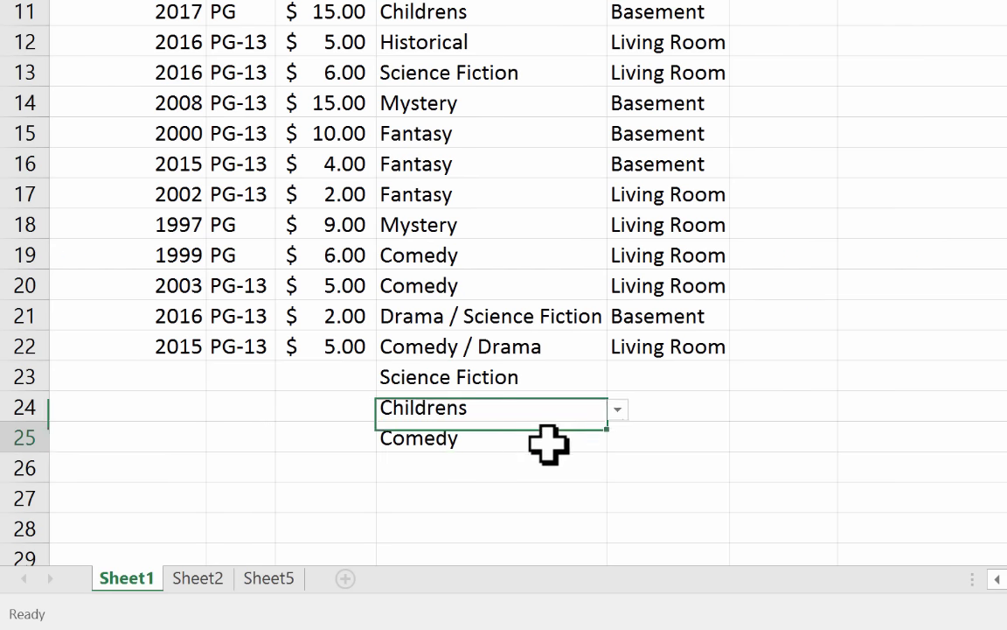
pyautogui.click(546, 443)
pyautogui.click(570, 467)
pyautogui.click(616, 473)
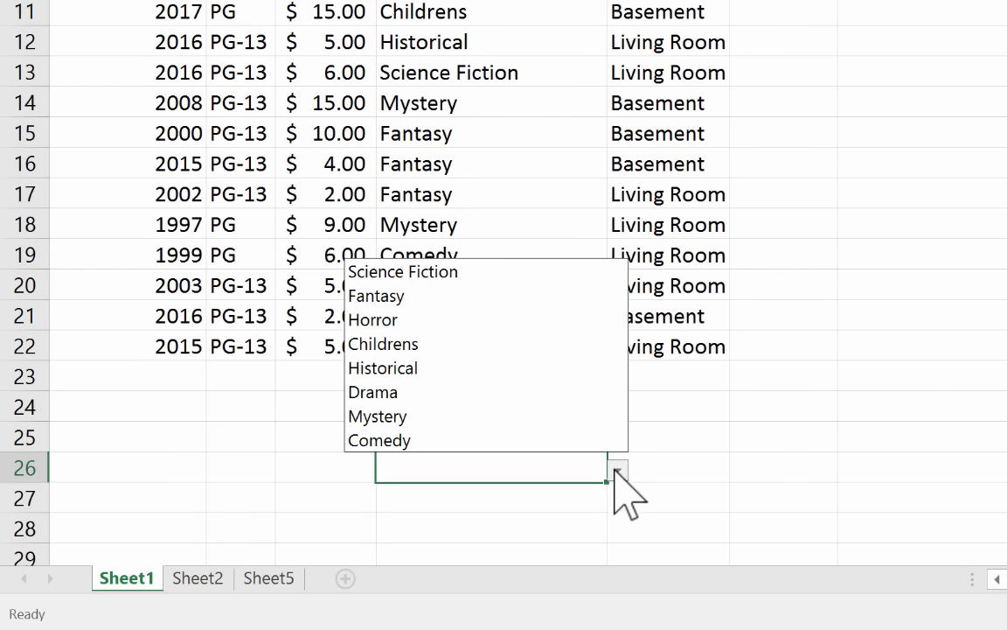
pyautogui.click(472, 391)
# Test the genre list rule by trying to enter "famlyui" in cell E27, and cancel the entry.
pyautogui.click(487, 503)
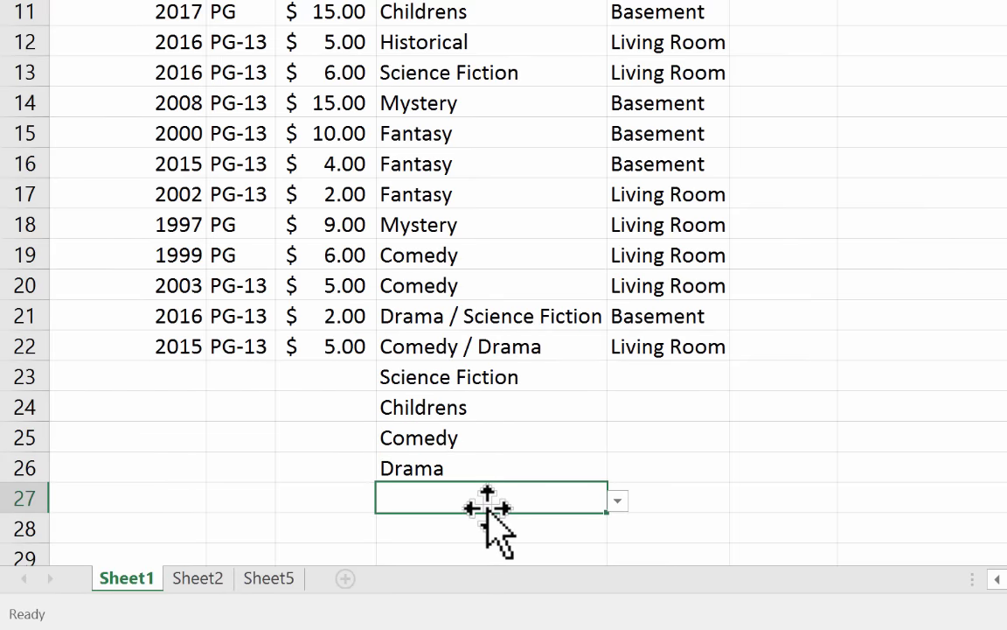
pyautogui.write('famlyui')
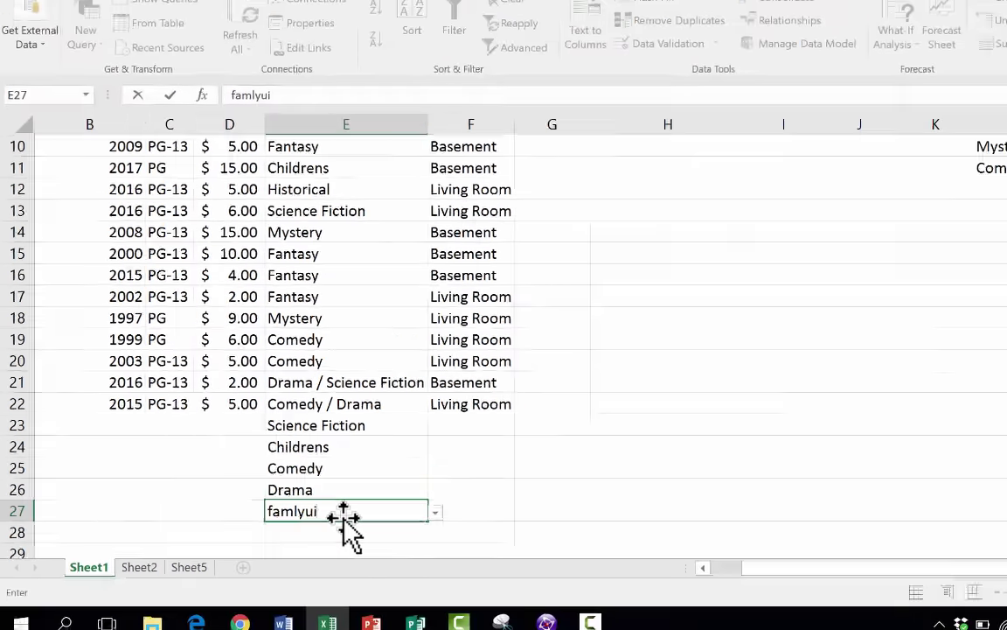
pyautogui.press('Return')
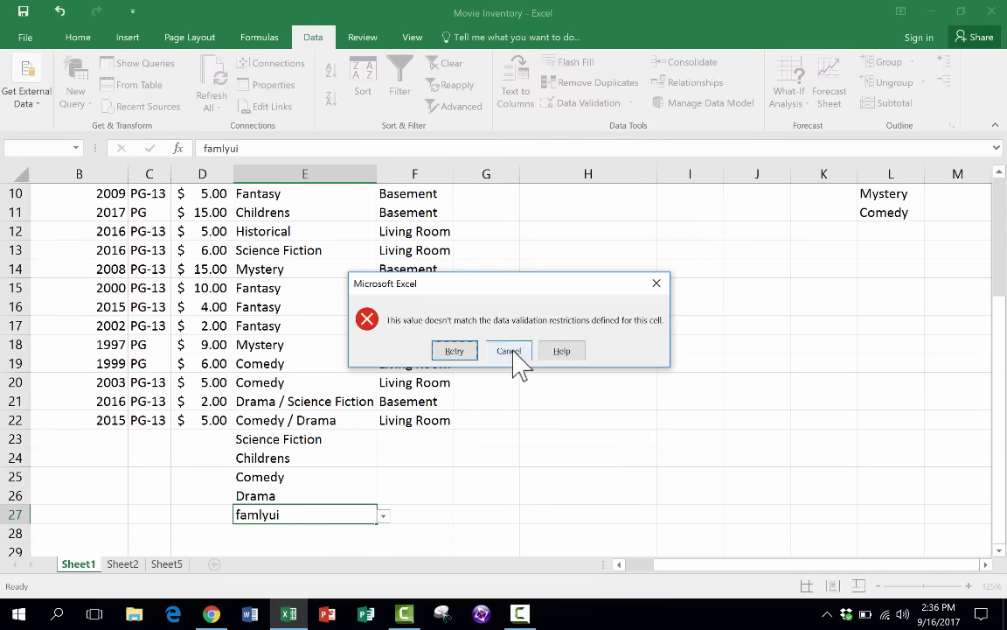
pyautogui.click(511, 353)
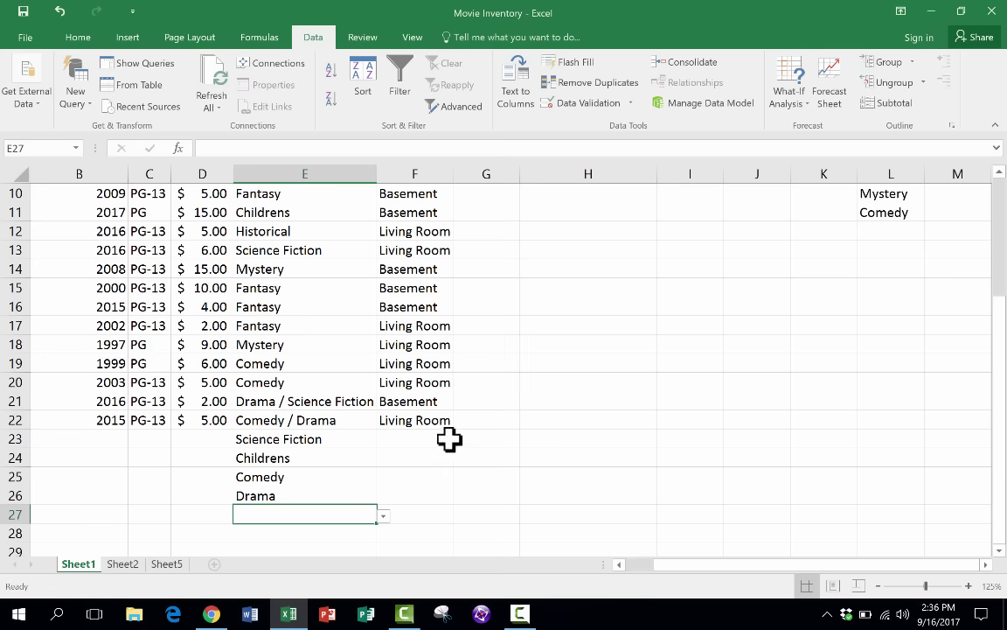
pyautogui.scroll(3, 820, 236)
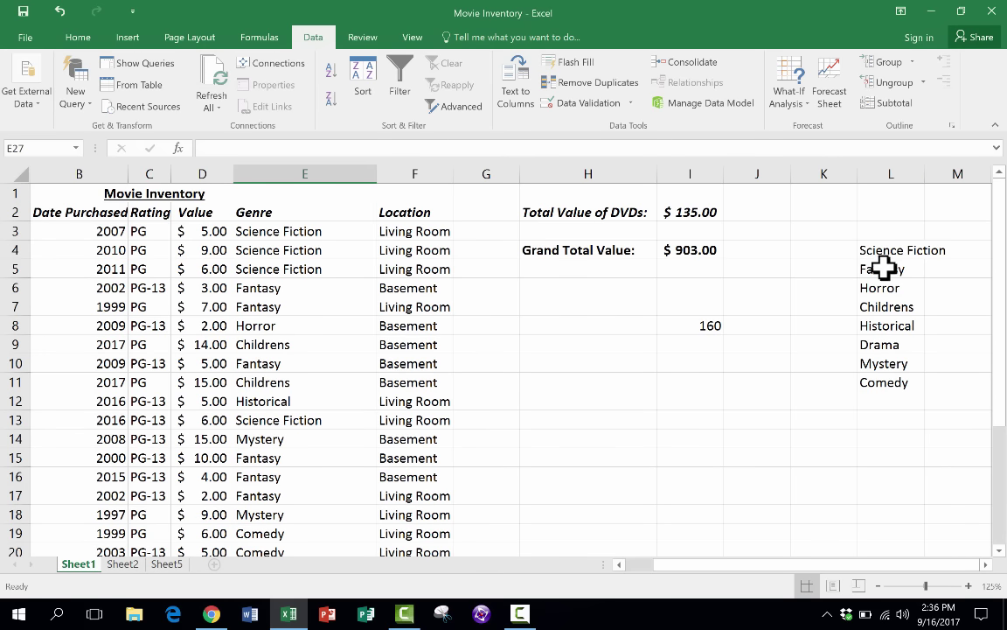
pyautogui.scroll(-4, 883, 268)
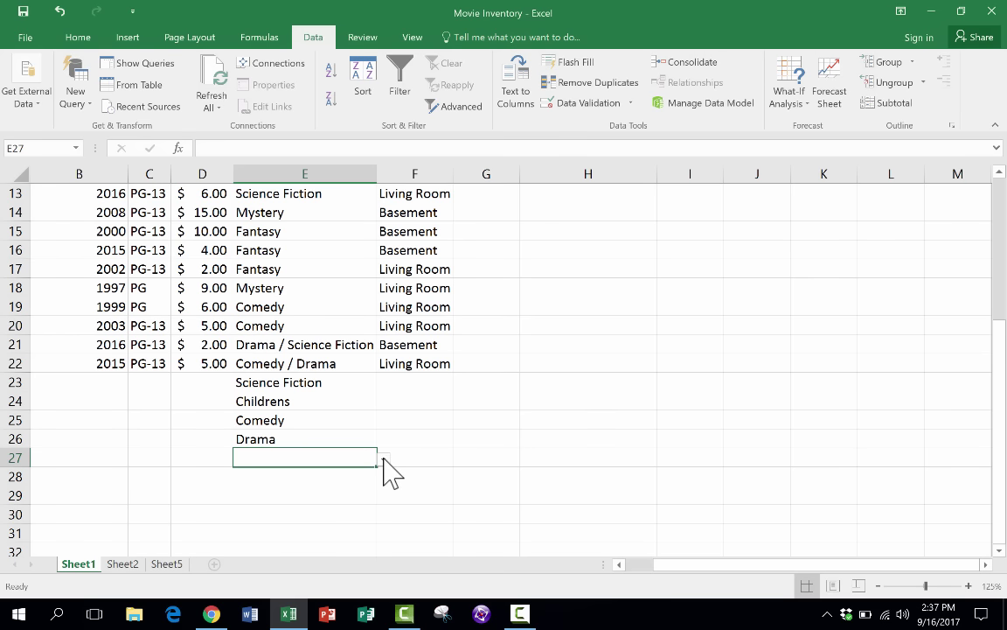
pyautogui.click(383, 457)
pyautogui.click(350, 454)
pyautogui.scroll(1, 351, 454)
# Go through the genre dropdown of cell E27 down to Comedy and back up, and choose Childrens.
pyautogui.scroll(-2, 260, 401)
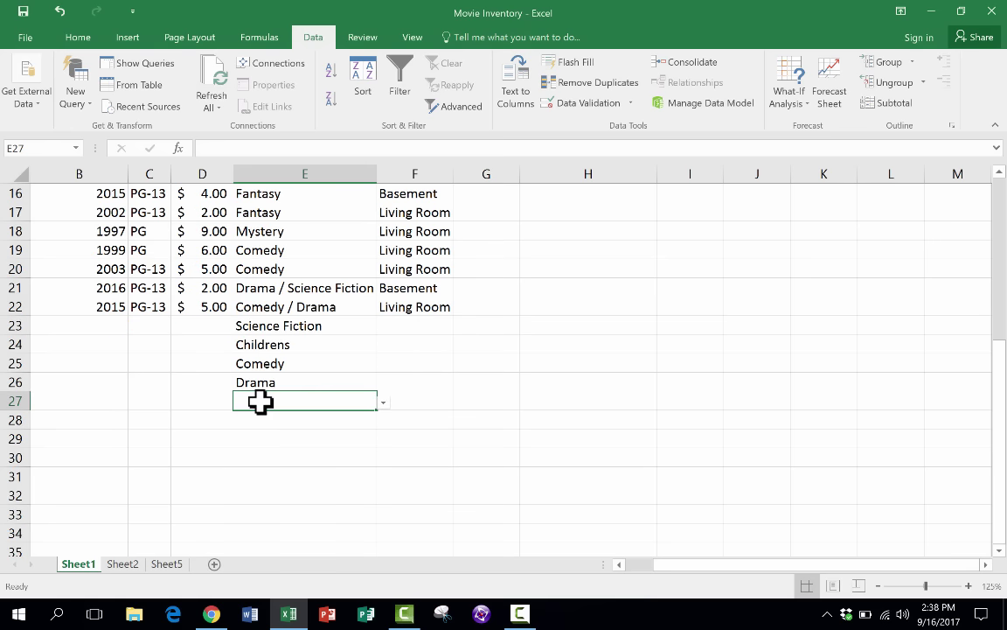
pyautogui.hotkey('alt', 'Down')
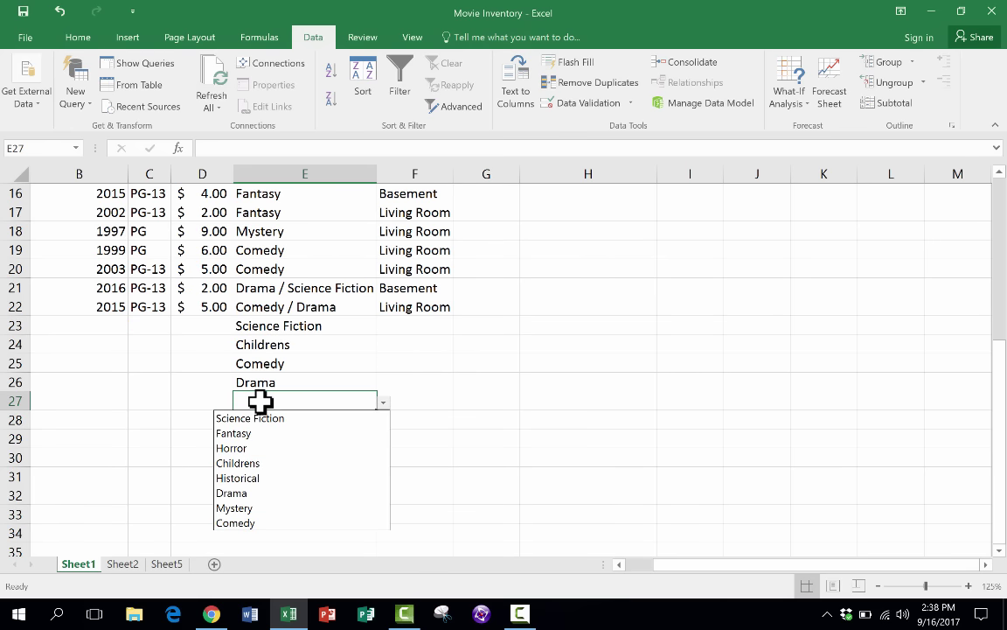
pyautogui.press('Down')
pyautogui.press('Down')
pyautogui.press('Down')
pyautogui.press('Down')
pyautogui.press('Down')
pyautogui.press('Down')
pyautogui.press('Down')
pyautogui.press('Down')
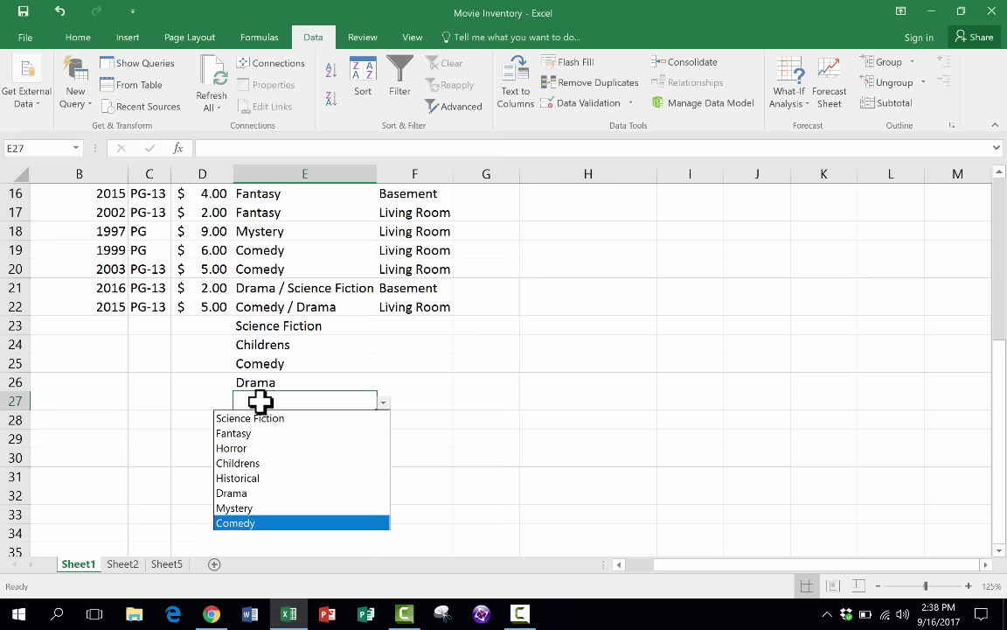
pyautogui.press('Up')
pyautogui.press('Up')
pyautogui.press('Up')
pyautogui.press('Up')
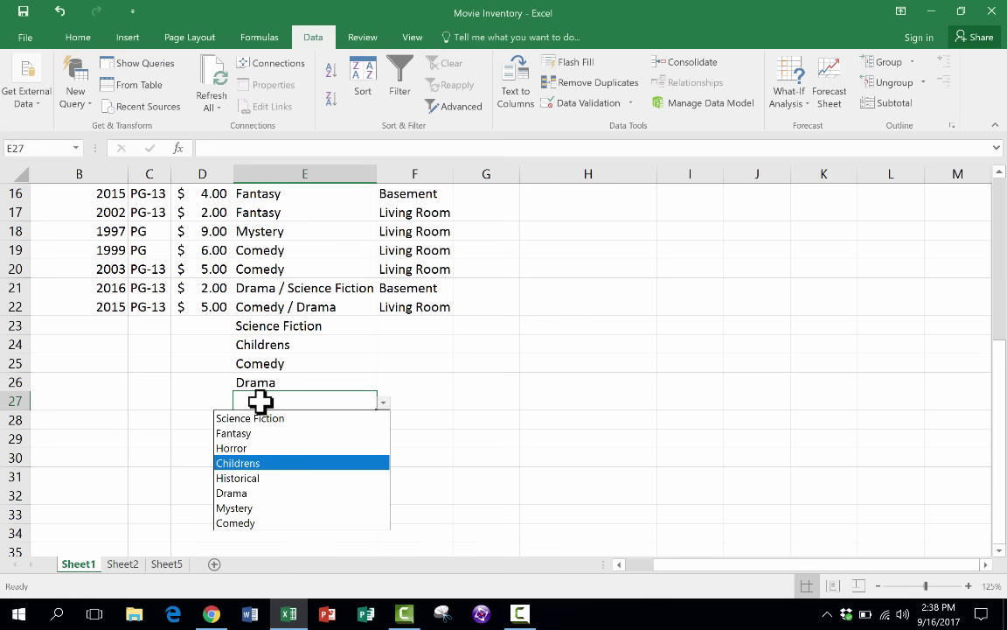
pyautogui.press('Return')
# View the genre choices offered for cell E27 and close the list without choosing one.
pyautogui.scroll(-1, 262, 401)
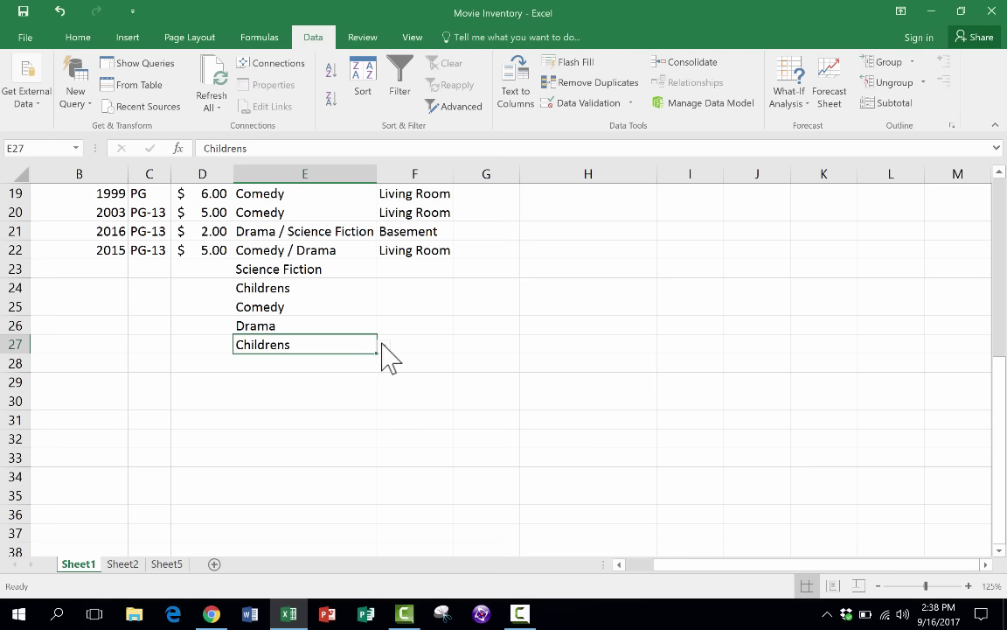
pyautogui.click(383, 346)
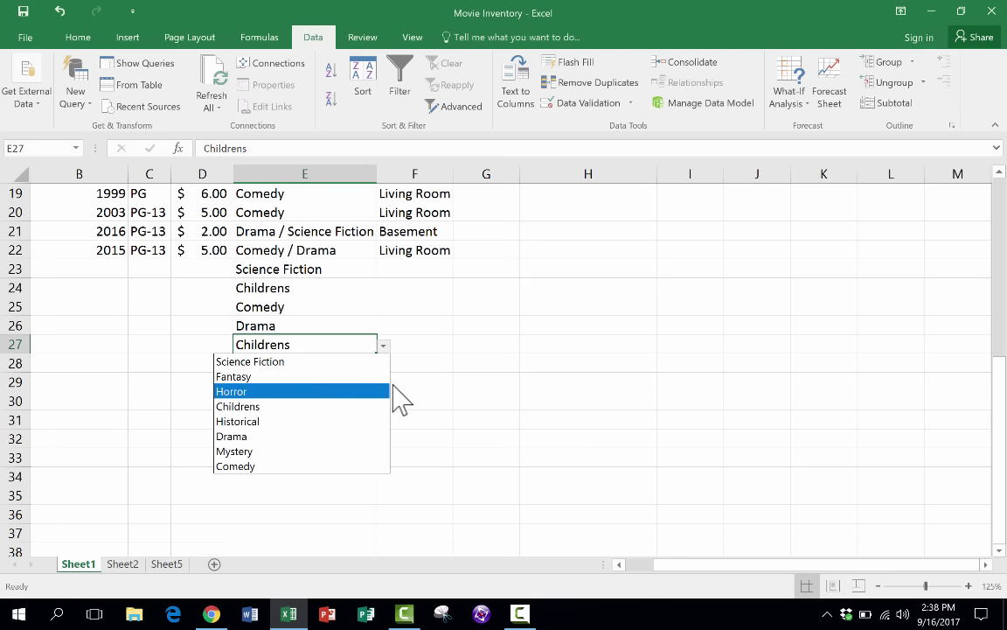
pyautogui.click(435, 384)
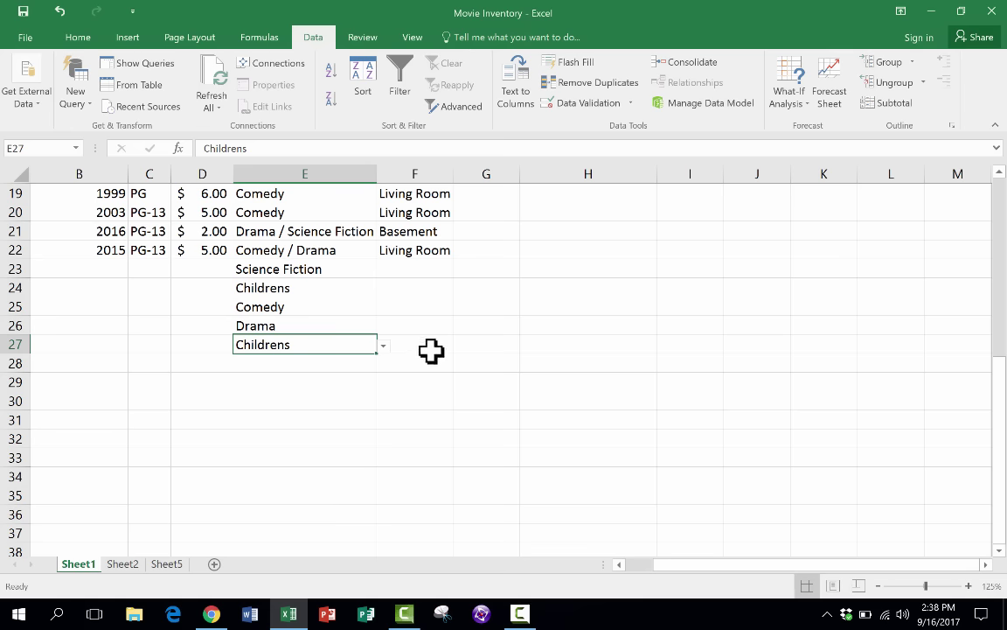
# Check the genre dropdown on the Genre header cell E2 and close it without choosing an entry.
pyautogui.scroll(-2, 322, 239)
pyautogui.scroll(8, 322, 238)
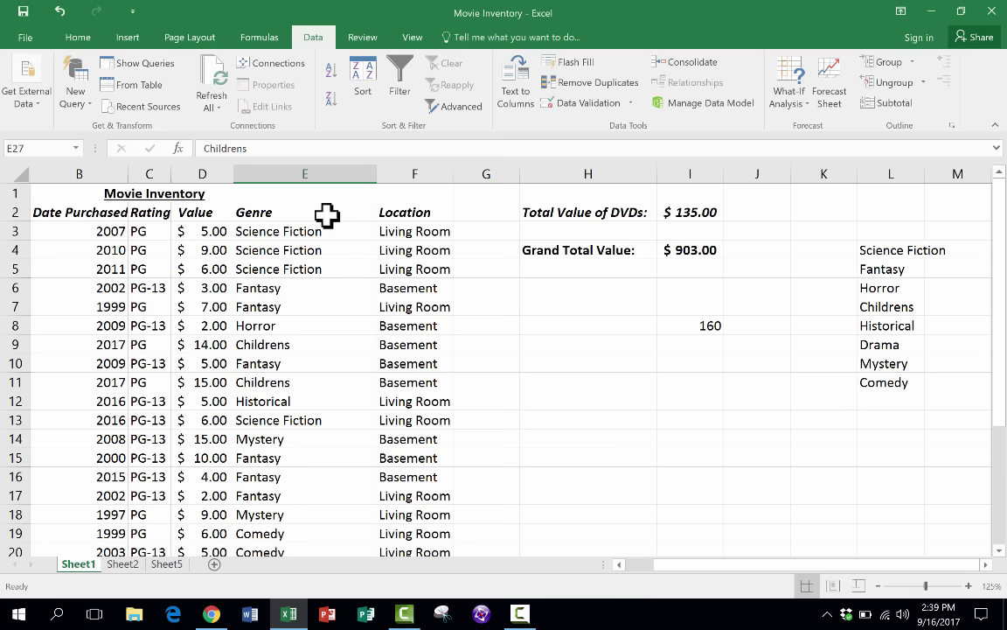
pyautogui.click(320, 212)
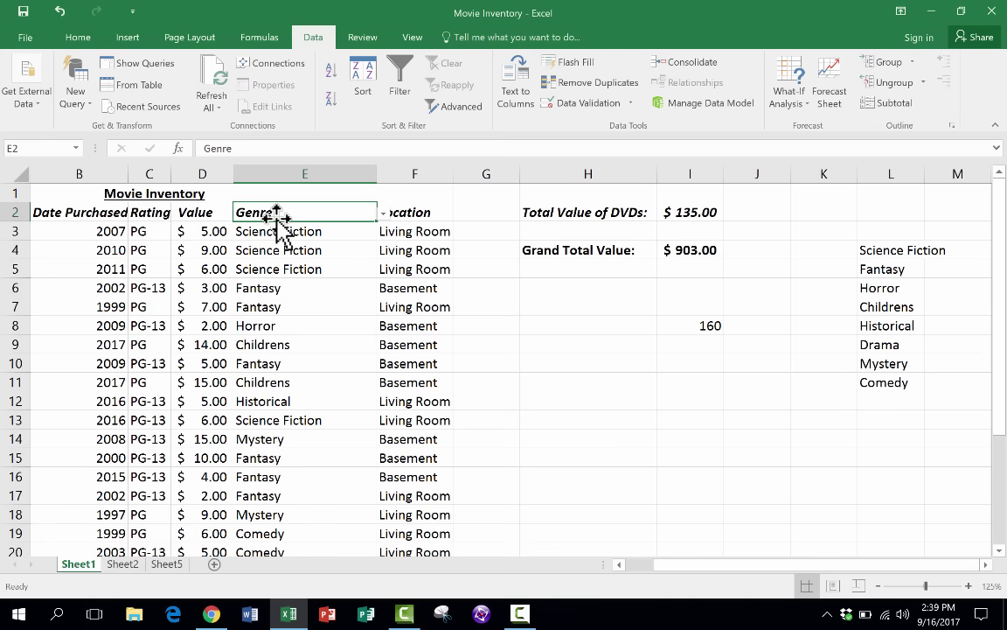
pyautogui.click(383, 212)
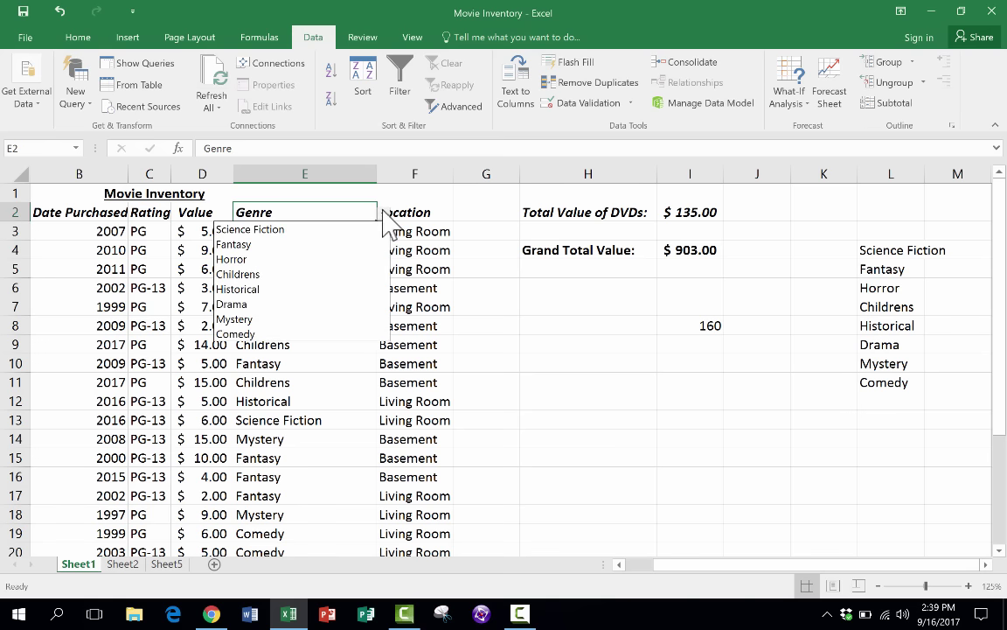
pyautogui.click(339, 210)
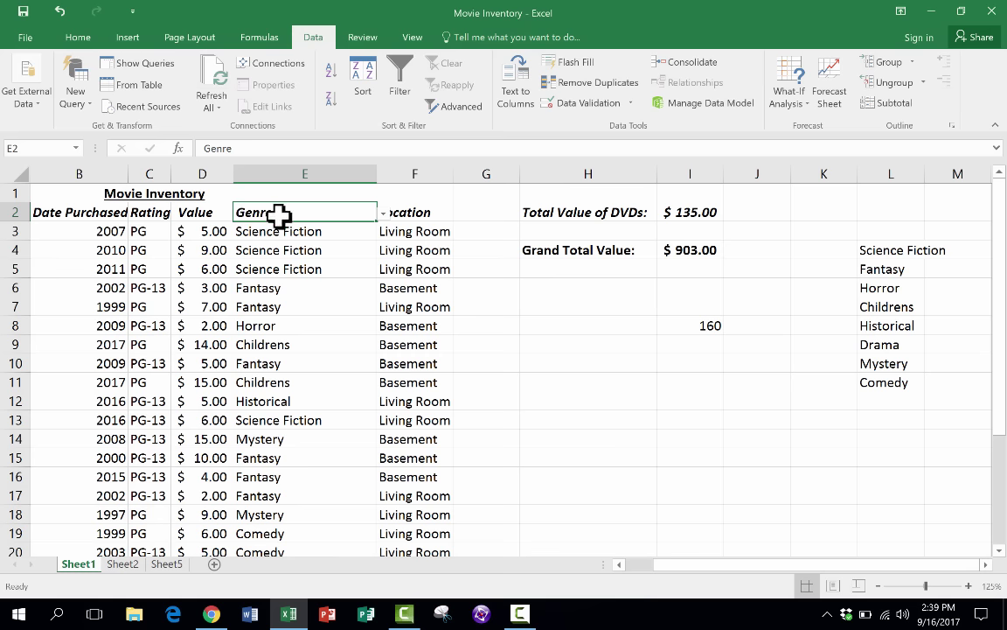
# Check the genre dropdown on the Genre header cell E2 and clear all data validation from that cell.
pyautogui.click(383, 214)
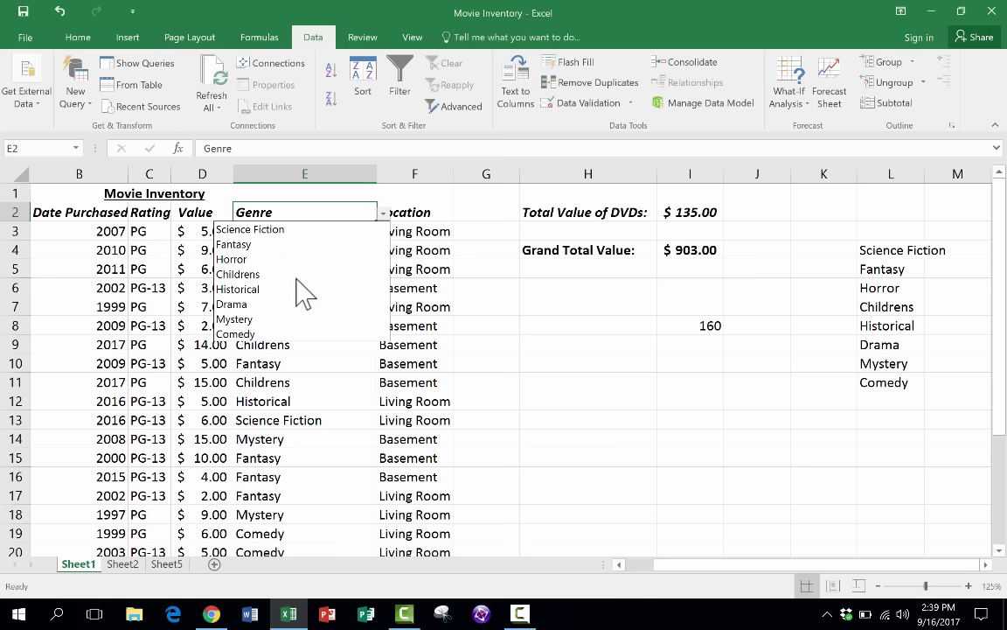
pyautogui.click(330, 207)
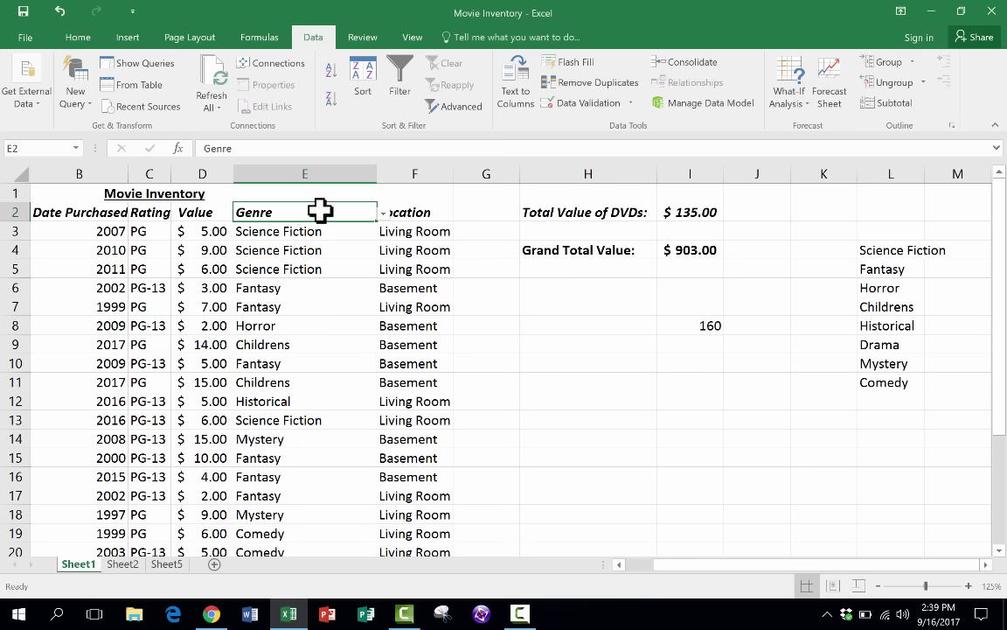
pyautogui.scroll(-3, 512, 106)
pyautogui.scroll(2, 544, 207)
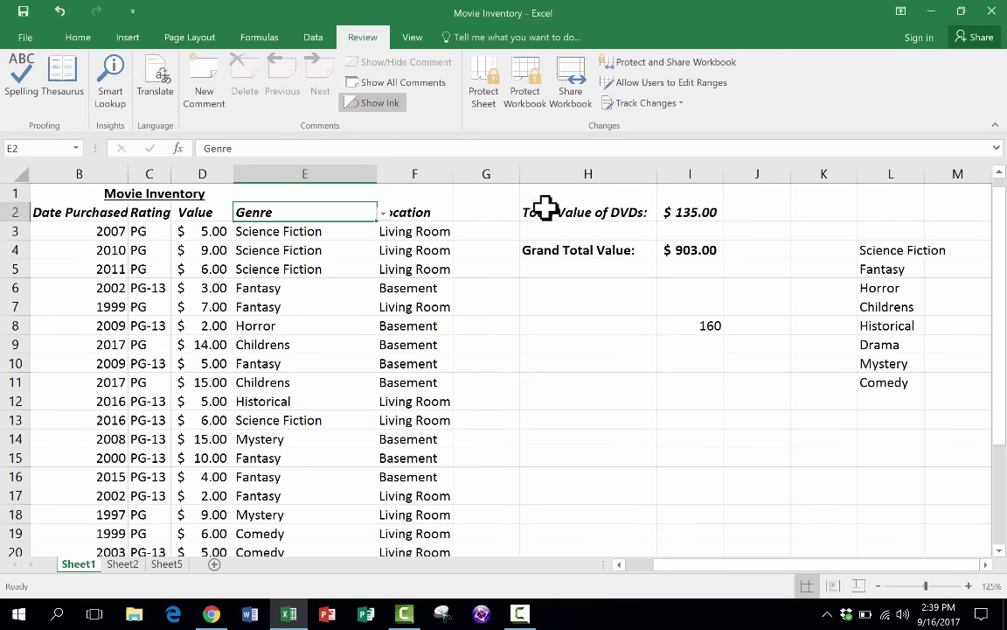
pyautogui.click(314, 40)
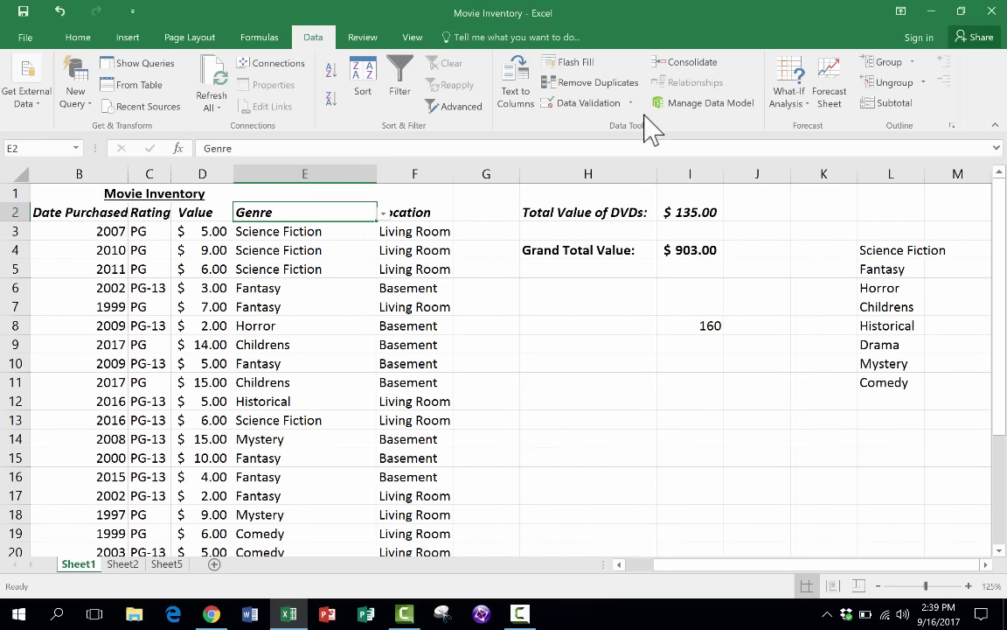
pyautogui.click(603, 104)
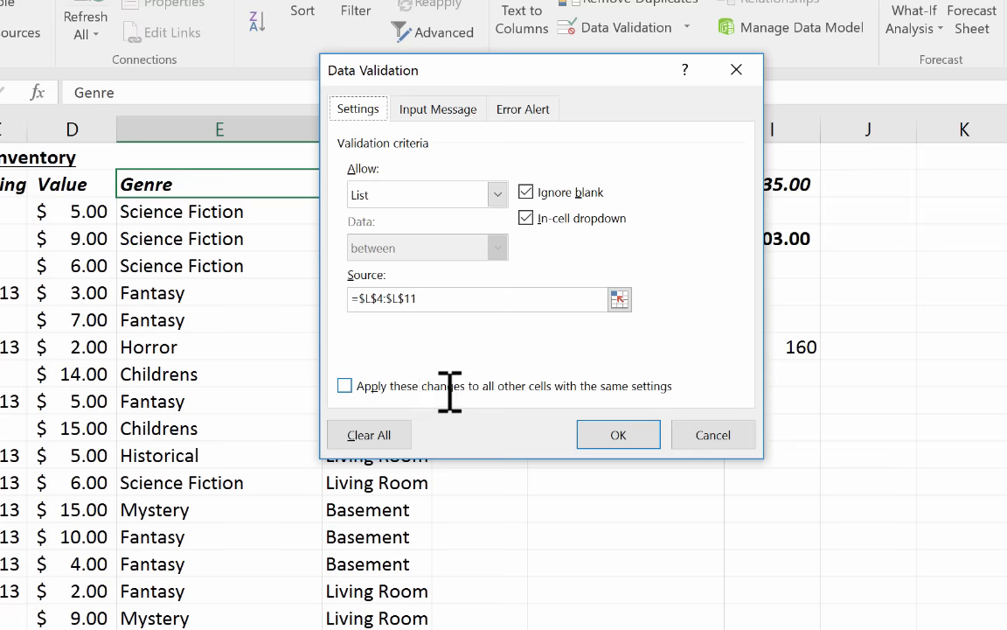
pyautogui.click(367, 428)
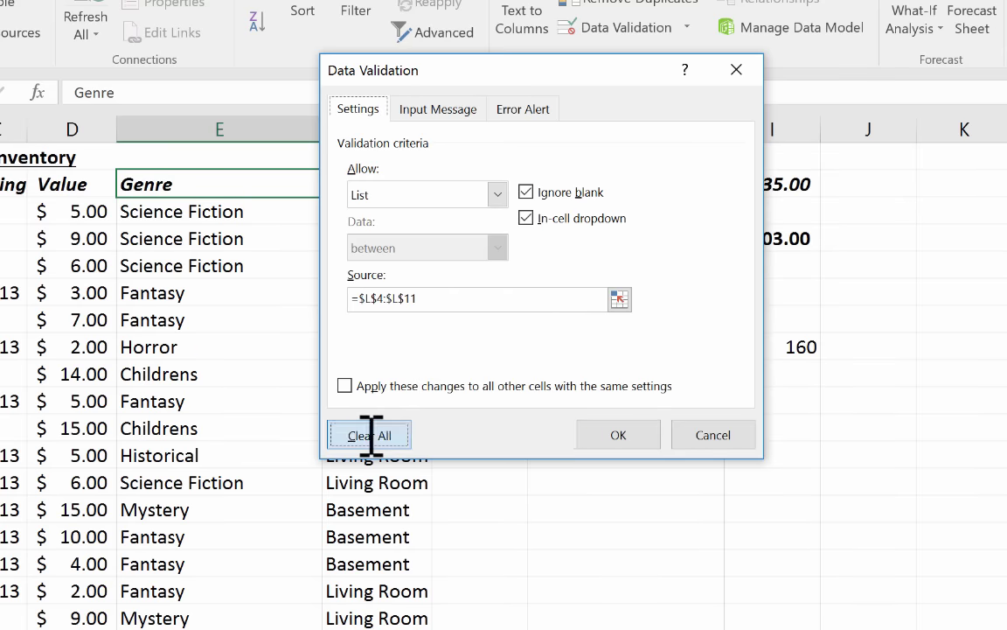
pyautogui.click(604, 428)
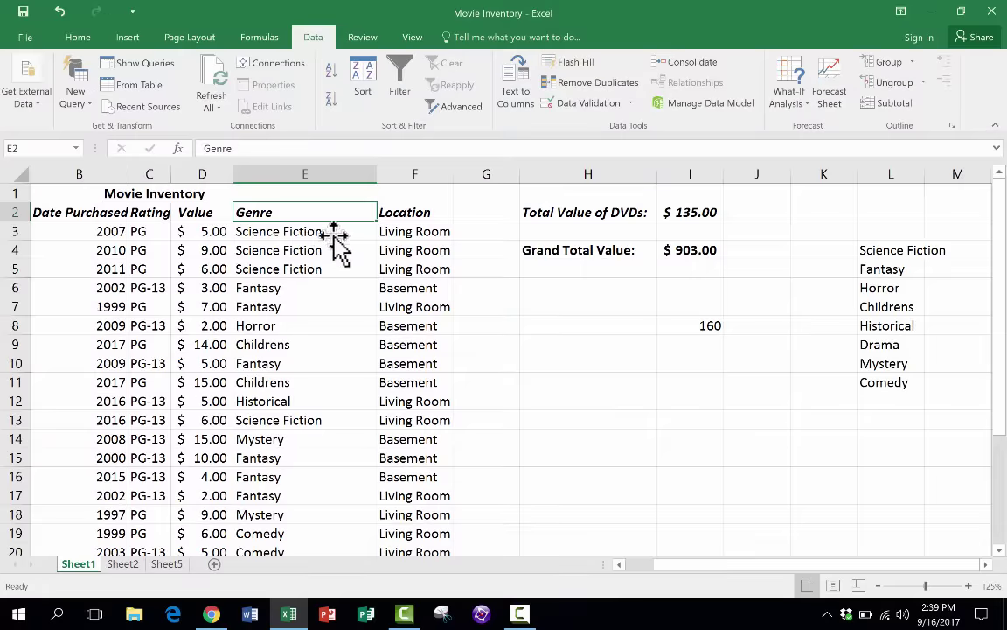
# Check cells E3 and E4 and the Genre header cell E2 for the in-cell genre dropdown.
pyautogui.click(328, 230)
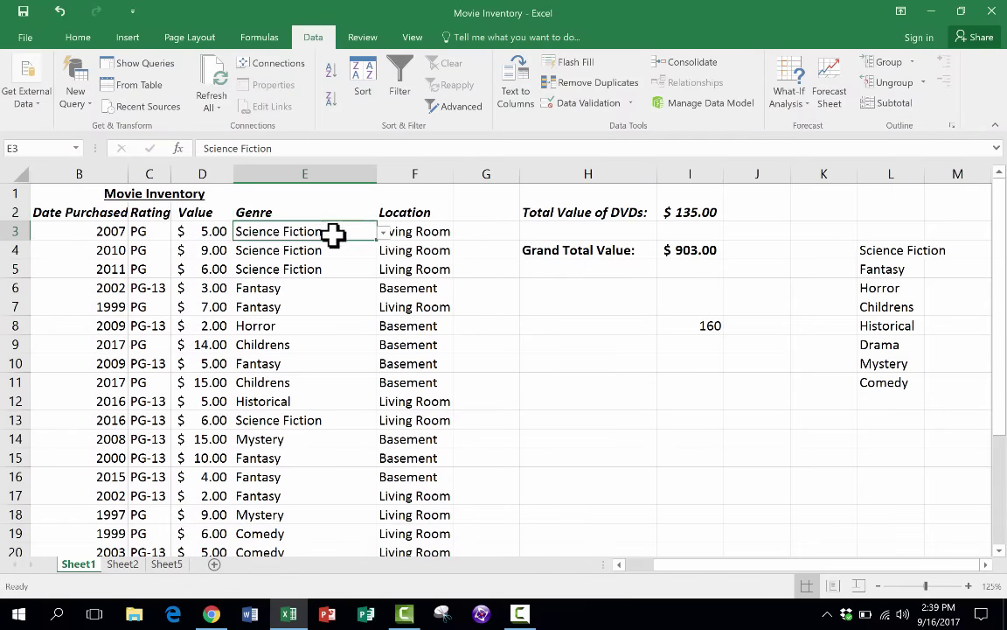
pyautogui.click(311, 256)
pyautogui.click(327, 212)
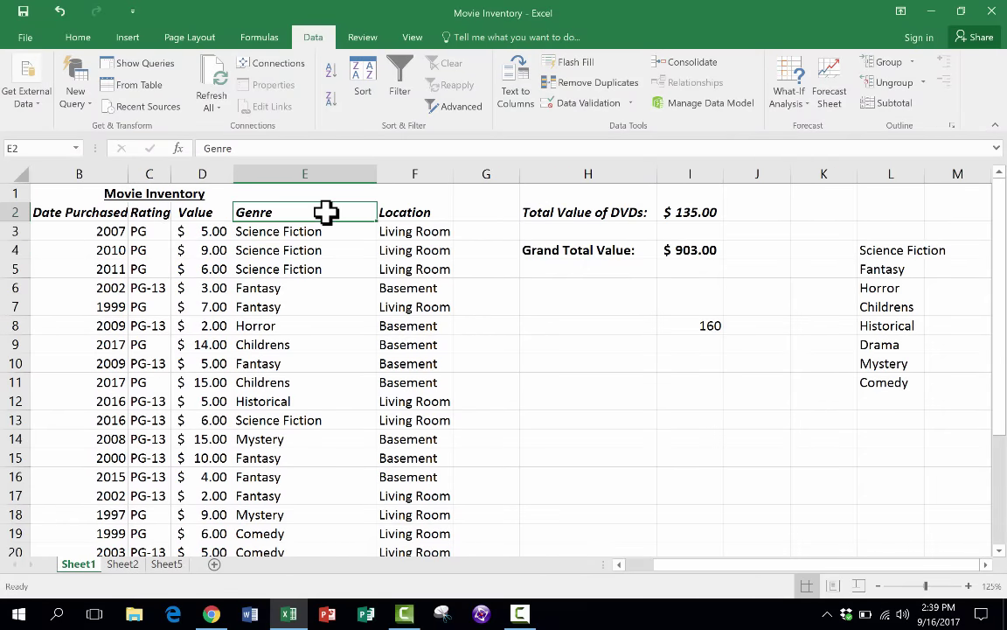
pyautogui.click(365, 235)
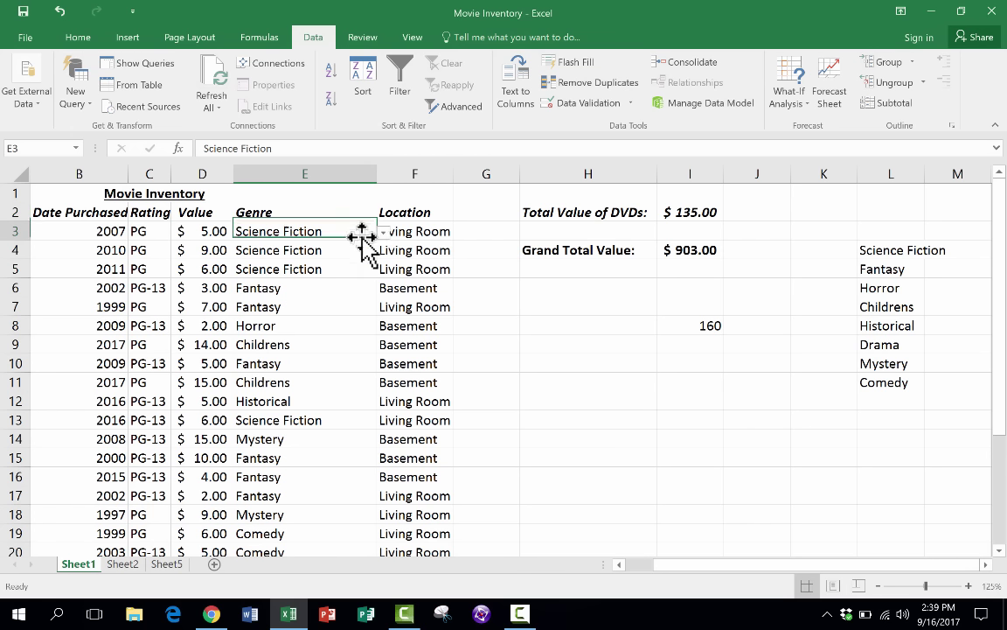
# Compare the order of the genre choices offered for cell E6 with the source list in column L, without choosing one.
pyautogui.click(892, 343)
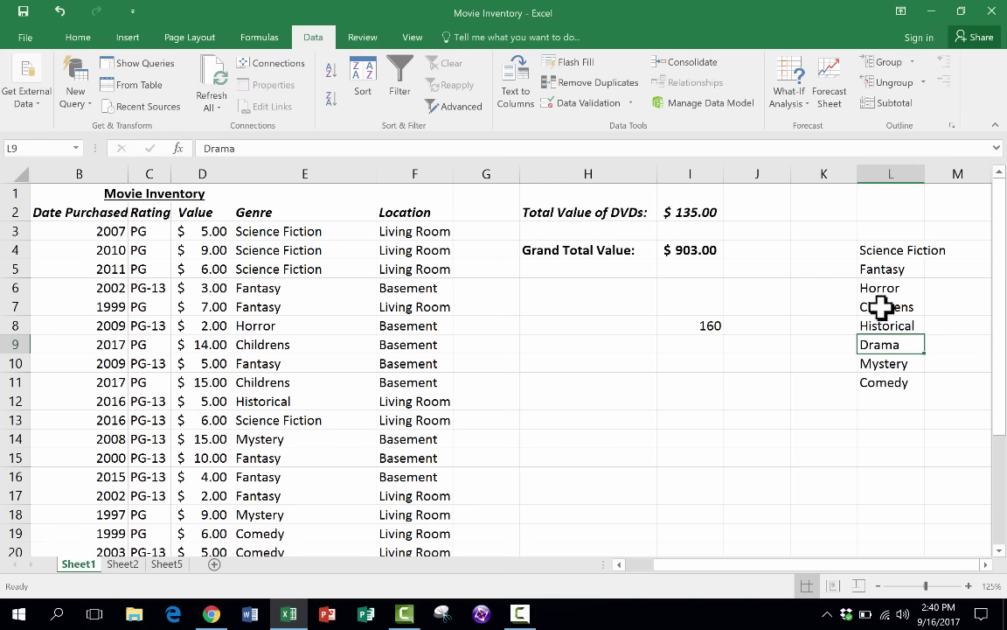
pyautogui.scroll(-1, 787, 253)
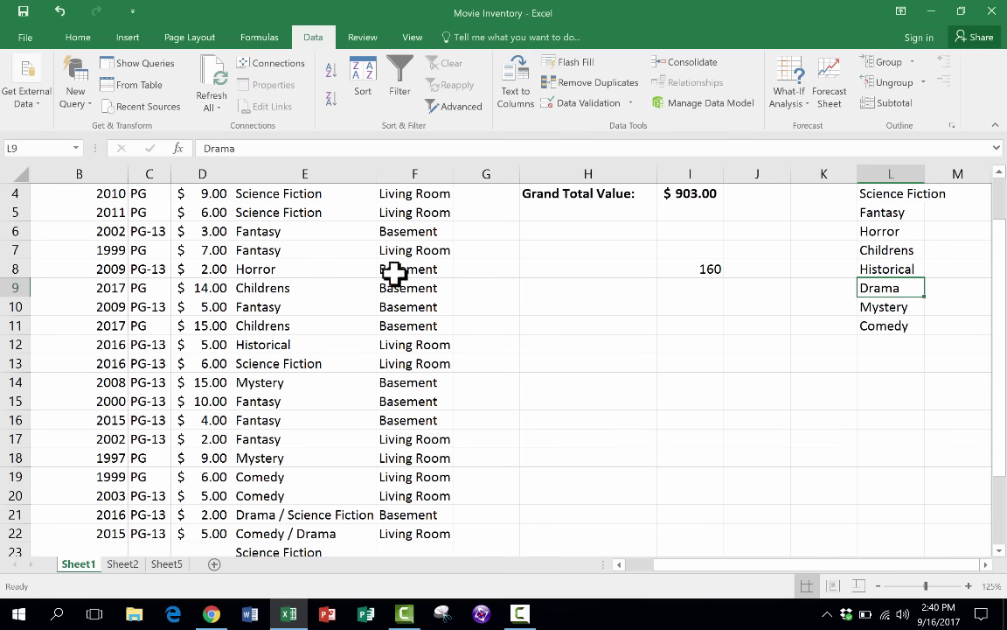
pyautogui.click(354, 236)
pyautogui.click(382, 233)
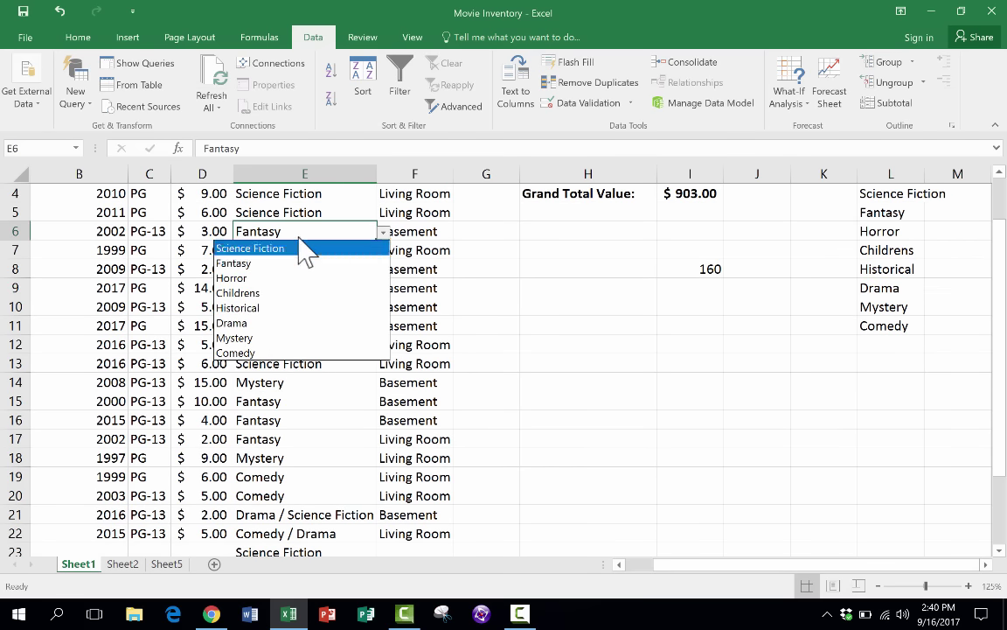
pyautogui.click(862, 326)
# Sort the genre source list in L4:L11 alphabetically from A to Z.
pyautogui.scroll(1, 868, 319)
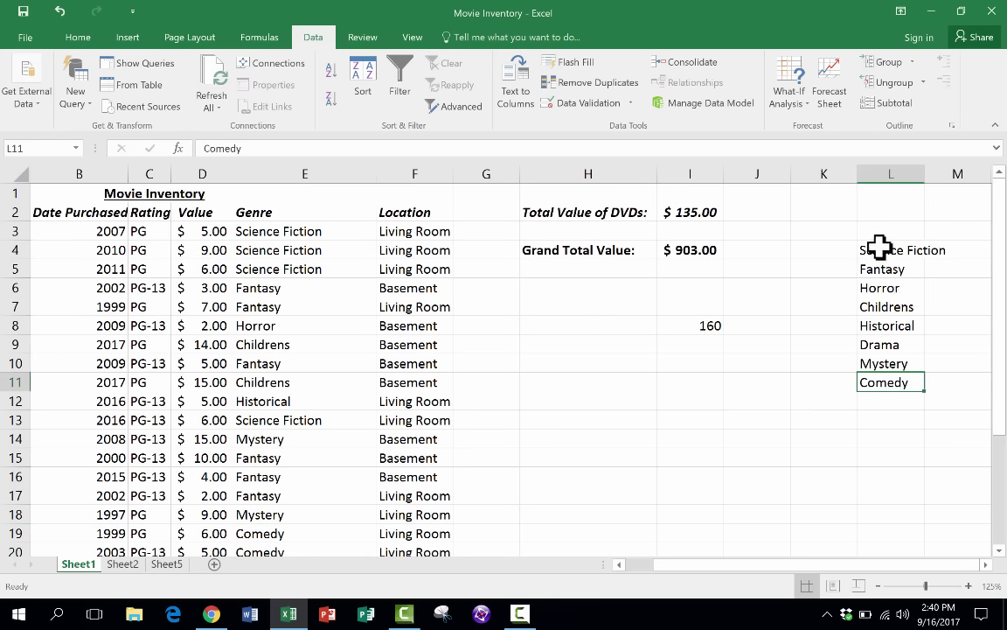
pyautogui.moveTo(879, 247); pyautogui.dragTo(890, 376)
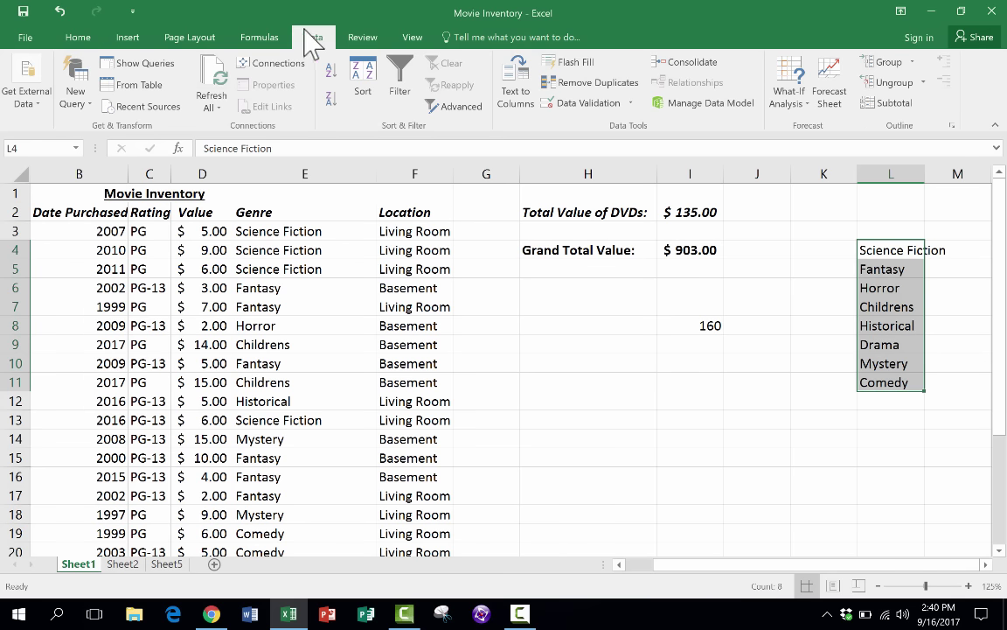
pyautogui.click(330, 77)
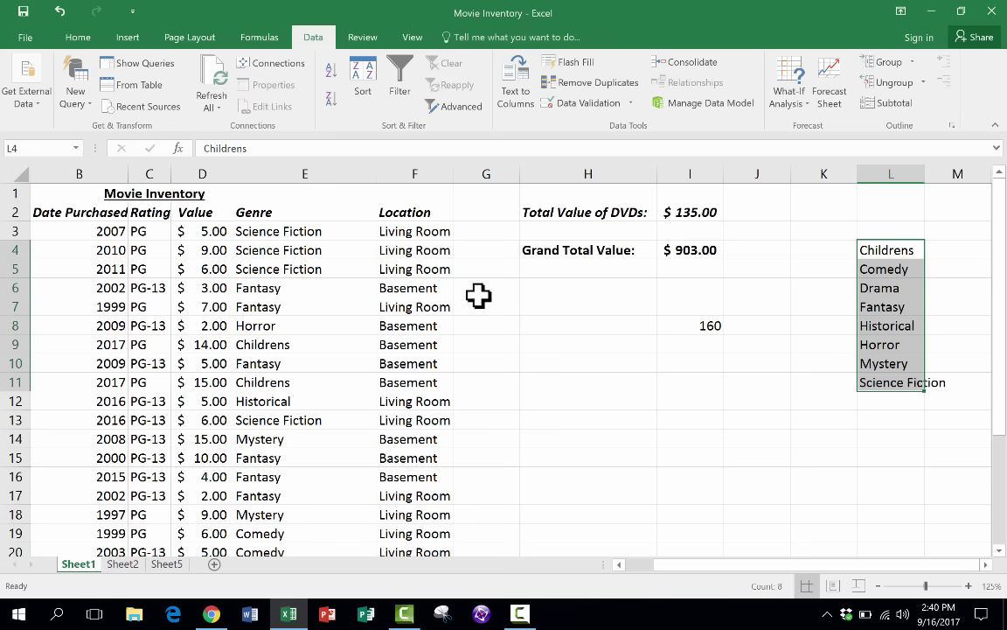
pyautogui.click(891, 435)
# View the order of the genre choices offered for cell E8 and close the list without choosing one.
pyautogui.click(324, 326)
pyautogui.click(383, 327)
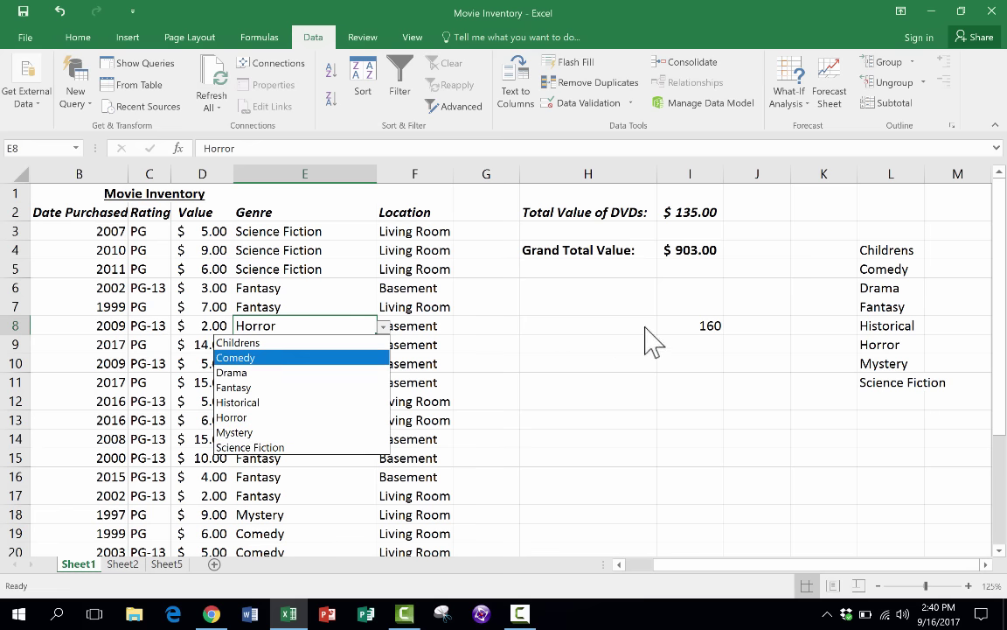
pyautogui.press('Escape')
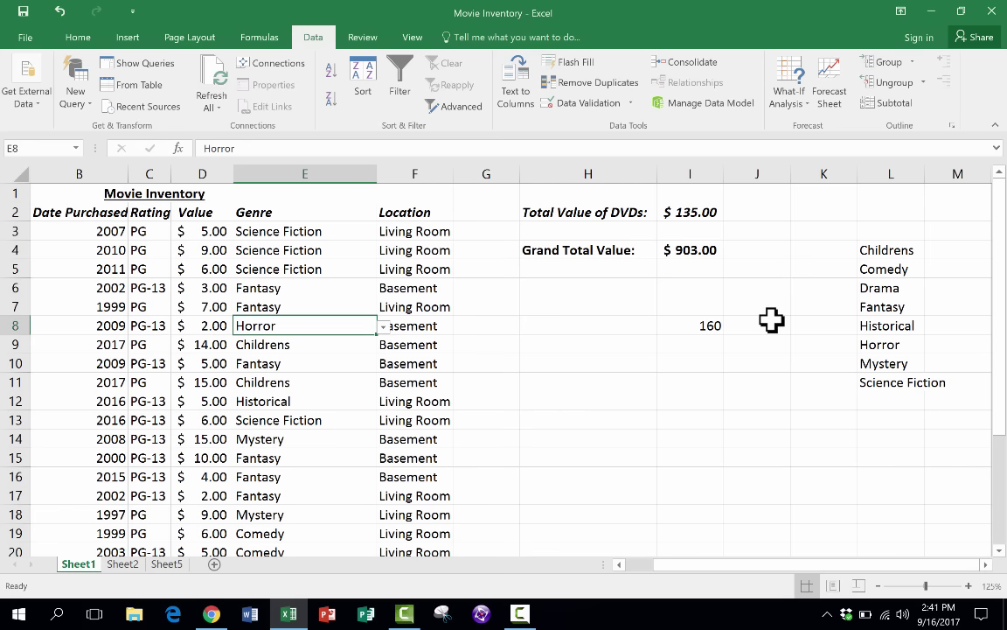
# Add Romance below the genre source list in cell L12.
pyautogui.click(902, 402)
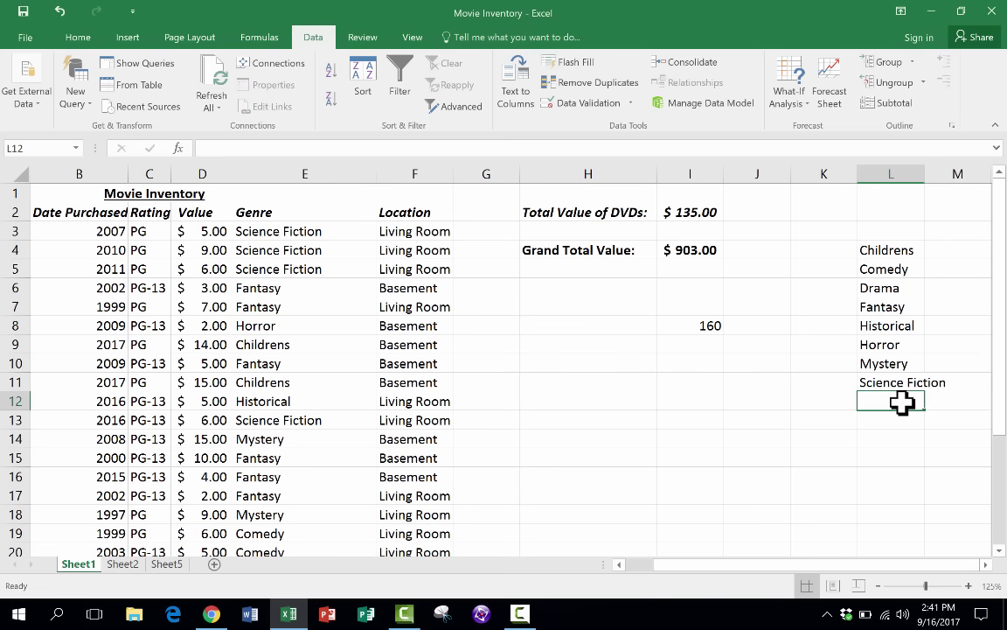
pyautogui.write('R')
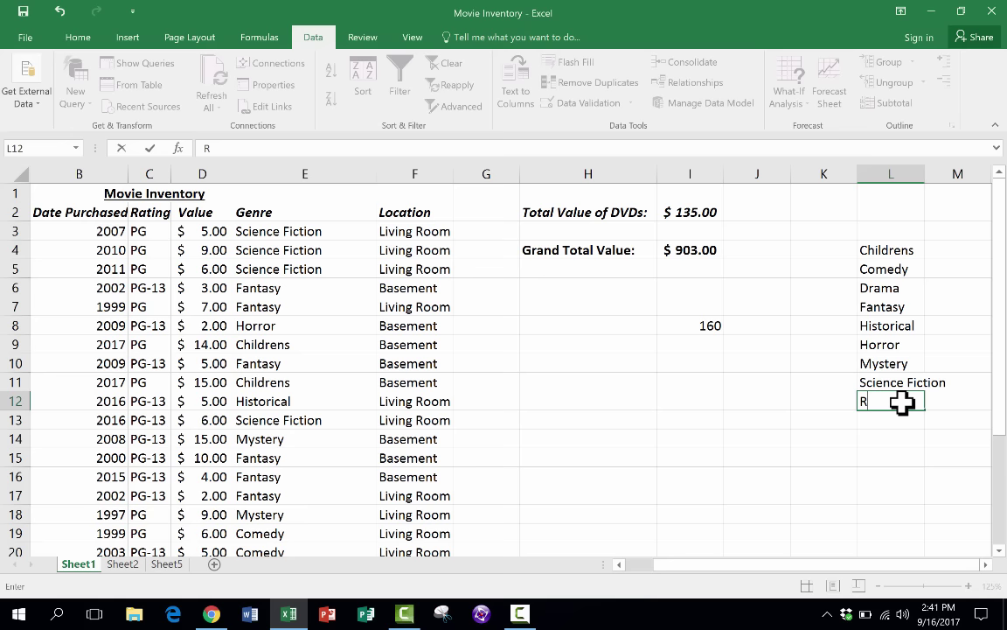
pyautogui.write('omance')
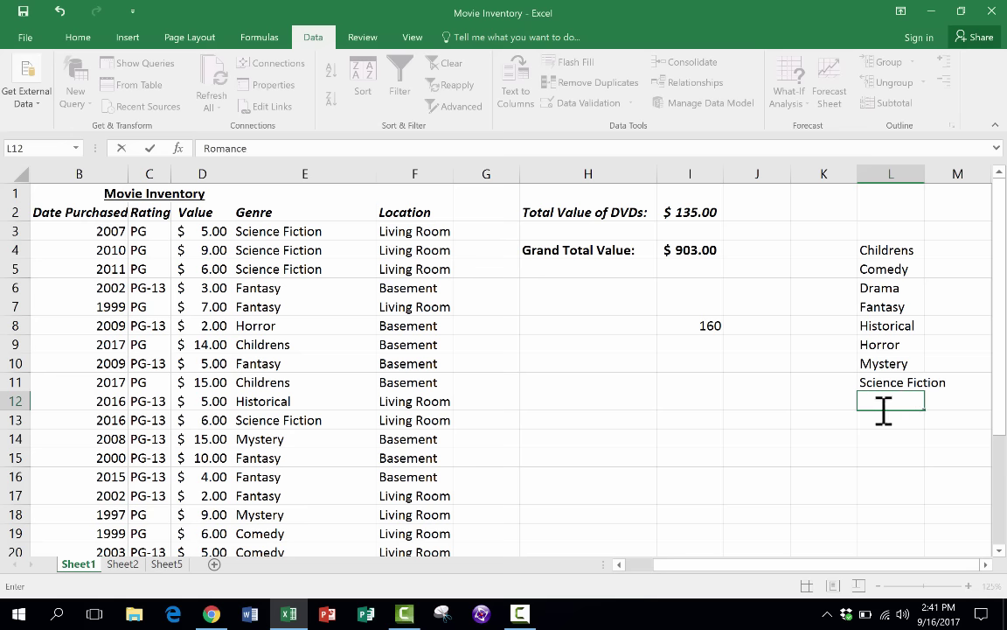
pyautogui.scroll(-1, 874, 419)
pyautogui.scroll(1, 830, 432)
pyautogui.click(826, 437)
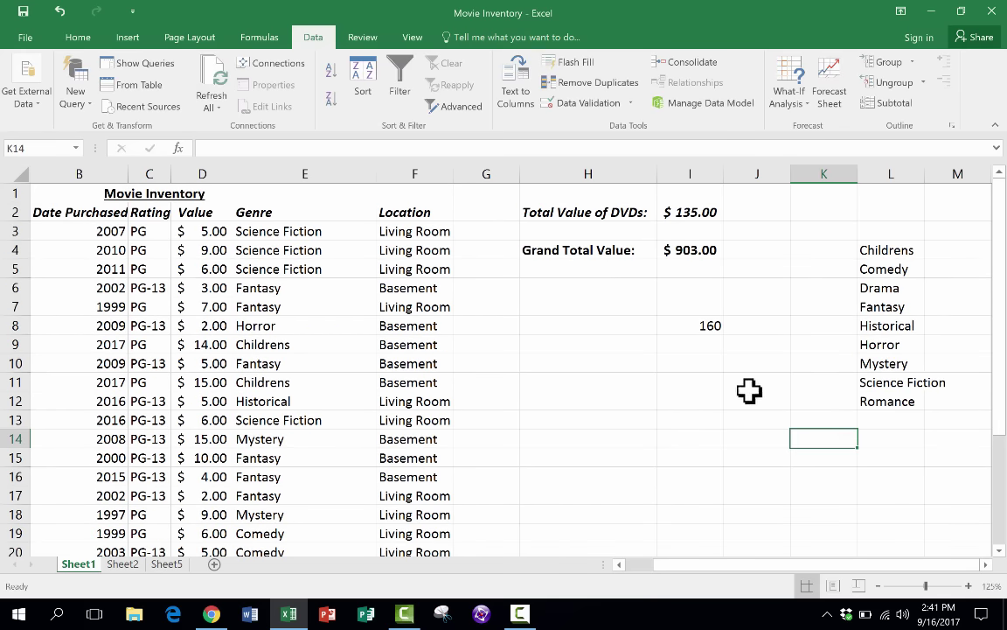
# Check the genre dropdown of cell E11 for Romance and close it without choosing an entry.
pyautogui.click(310, 382)
pyautogui.click(382, 385)
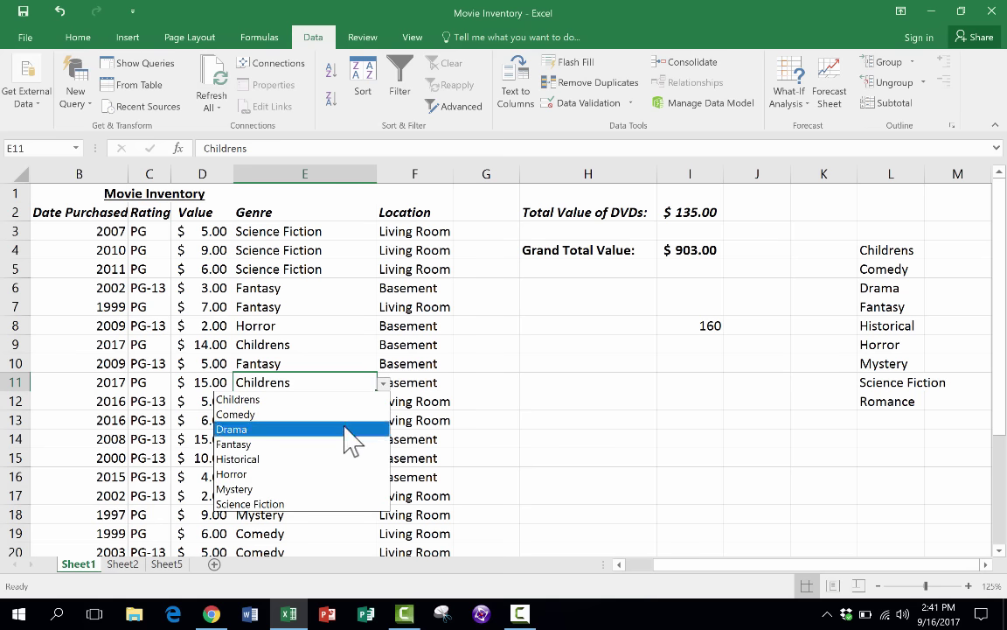
pyautogui.press('Escape')
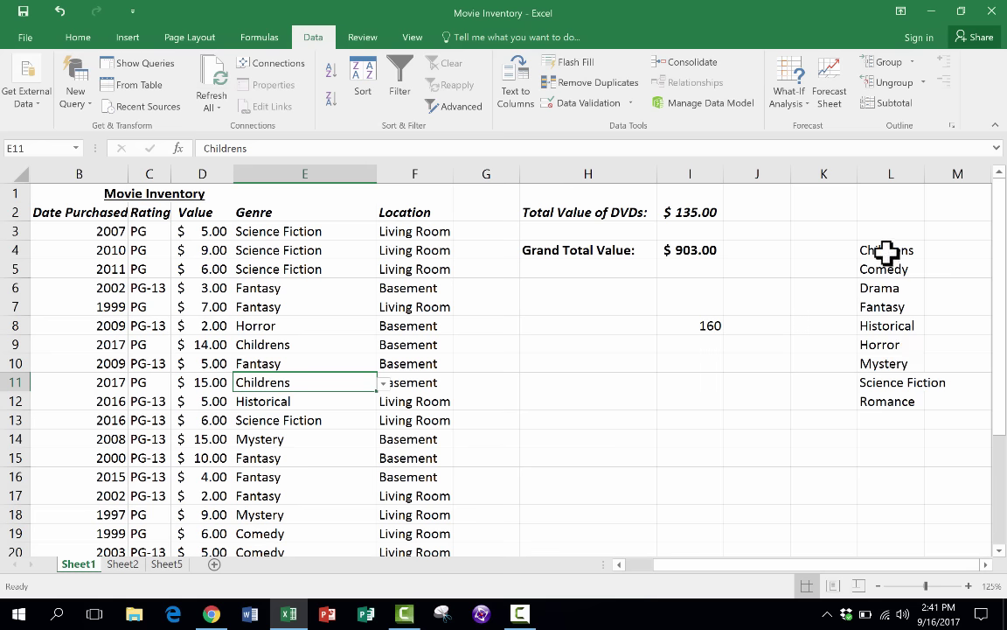
# Examine the source range L4:L11 and the Romance entry in L12 just below it.
pyautogui.moveTo(881, 249); pyautogui.dragTo(899, 389)
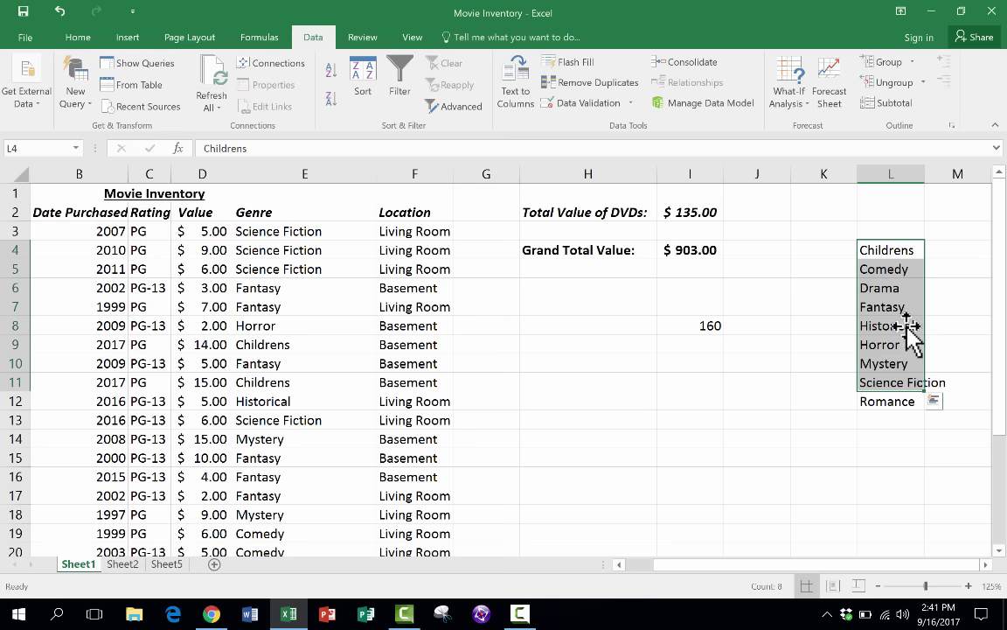
pyautogui.click(891, 401)
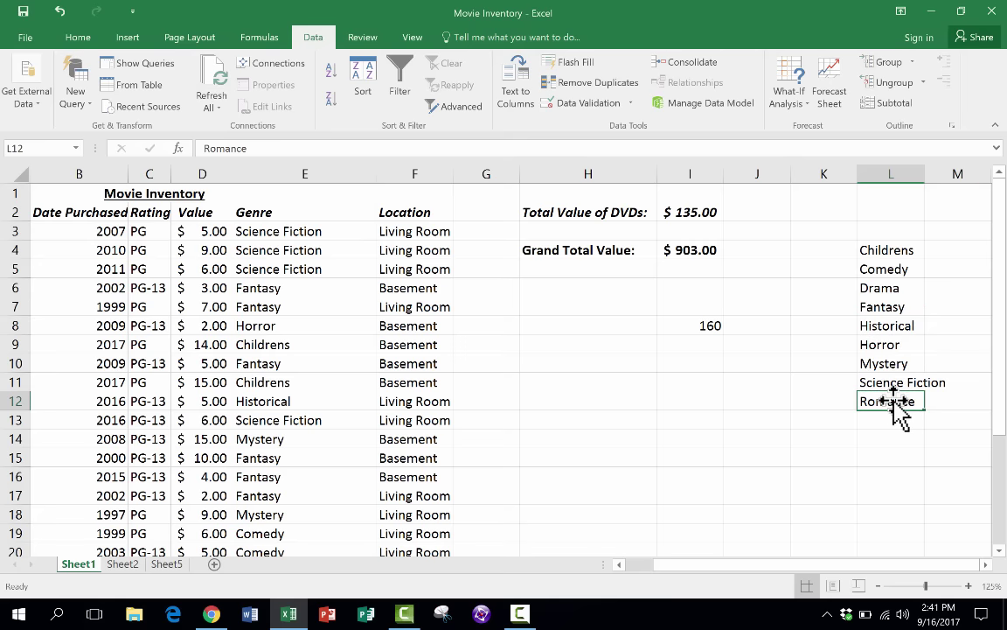
pyautogui.scroll(-1, 890, 308)
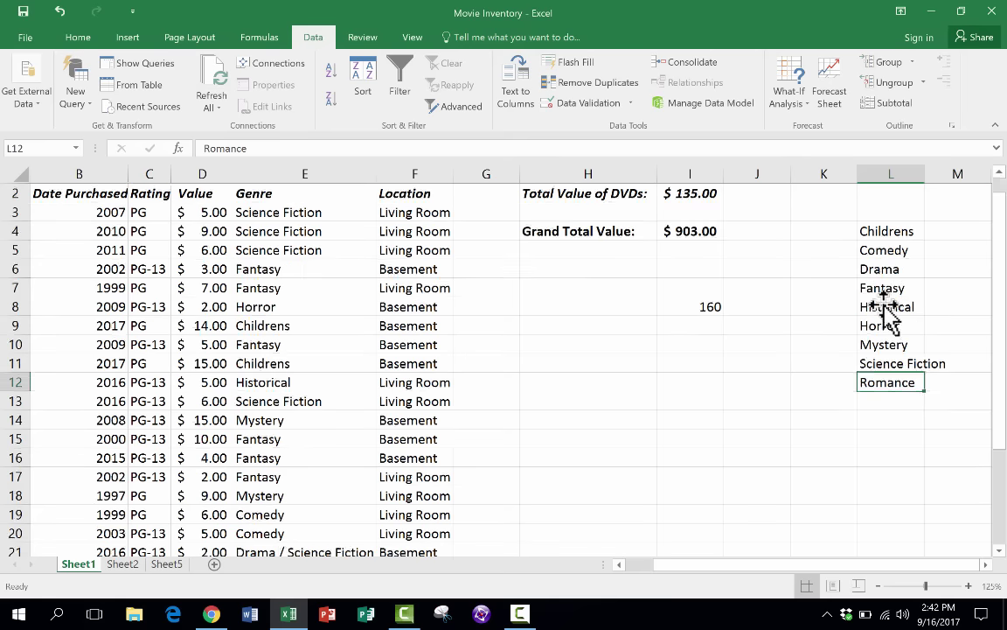
pyautogui.scroll(1, 892, 293)
pyautogui.scroll(-3, 893, 281)
pyautogui.scroll(3, 895, 276)
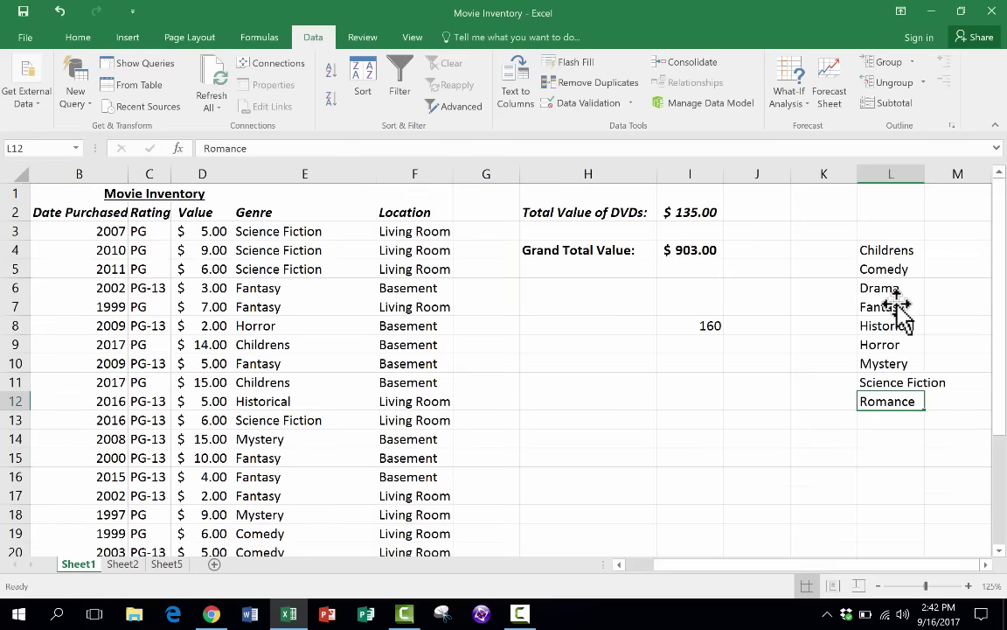
# Decline replacing Horror with Romance, and insert the Romance cell between Historical and Horror at L9, shifting the genres below down.
pyautogui.moveTo(885, 402); pyautogui.dragTo(894, 346)
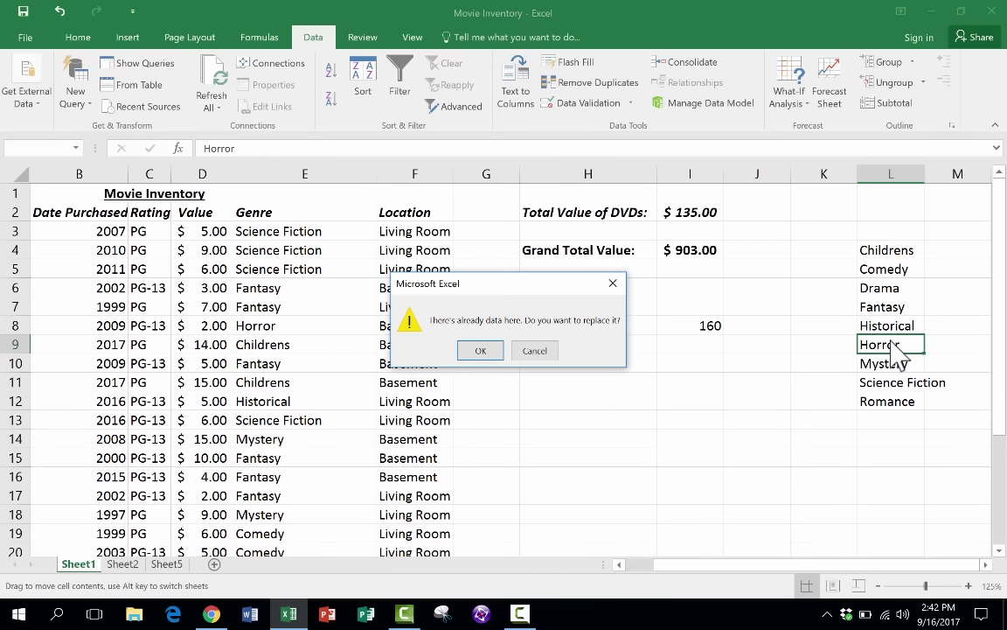
pyautogui.click(534, 350)
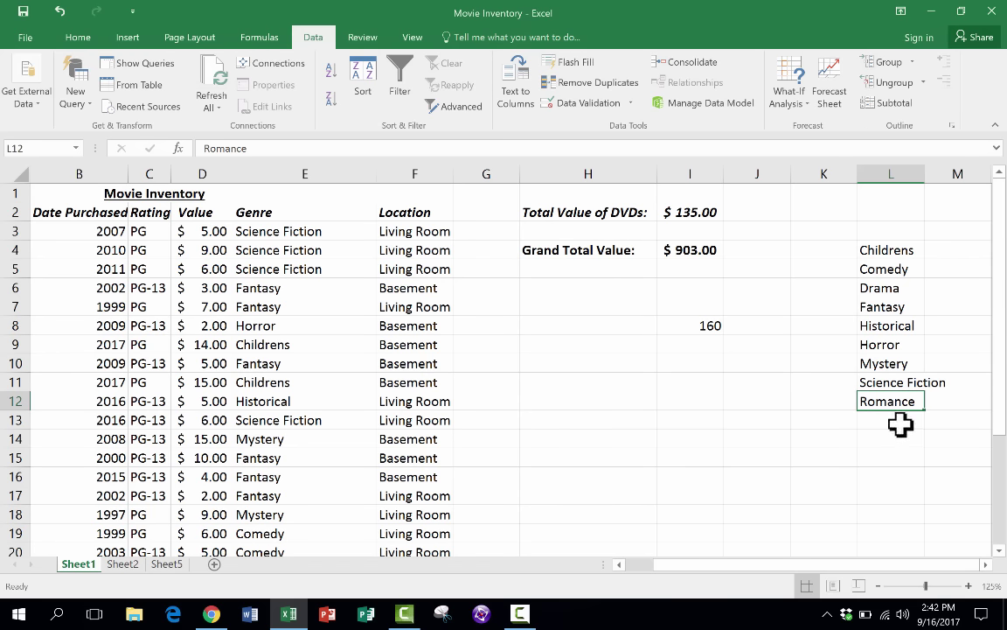
pyautogui.moveTo(892, 394); pyautogui.dragTo(894, 337)
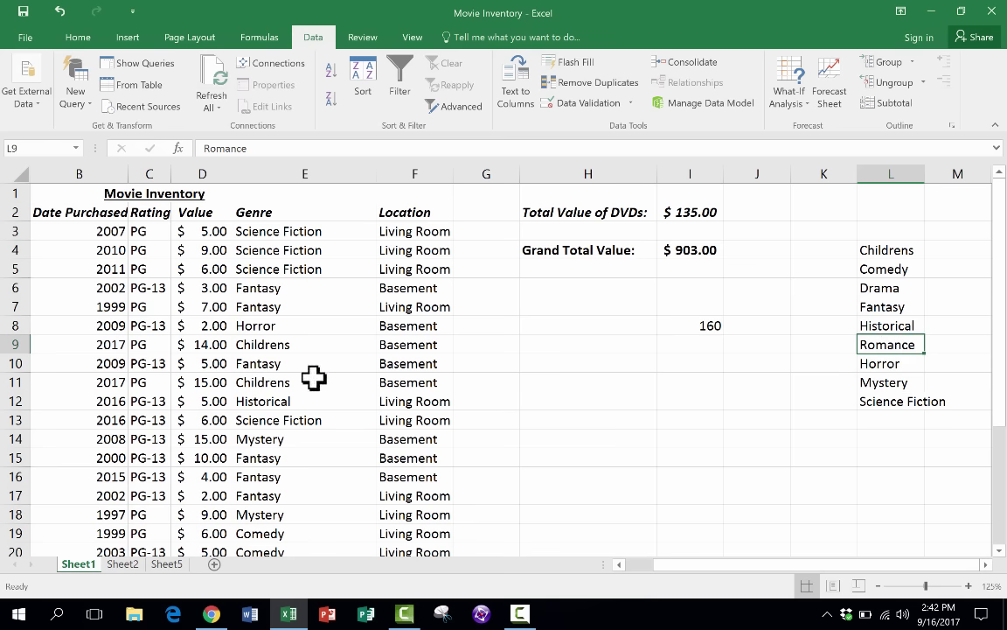
# Check the genre dropdown of cell E8 for Romance without choosing an entry, and compare it with the source entry in L9.
pyautogui.click(337, 320)
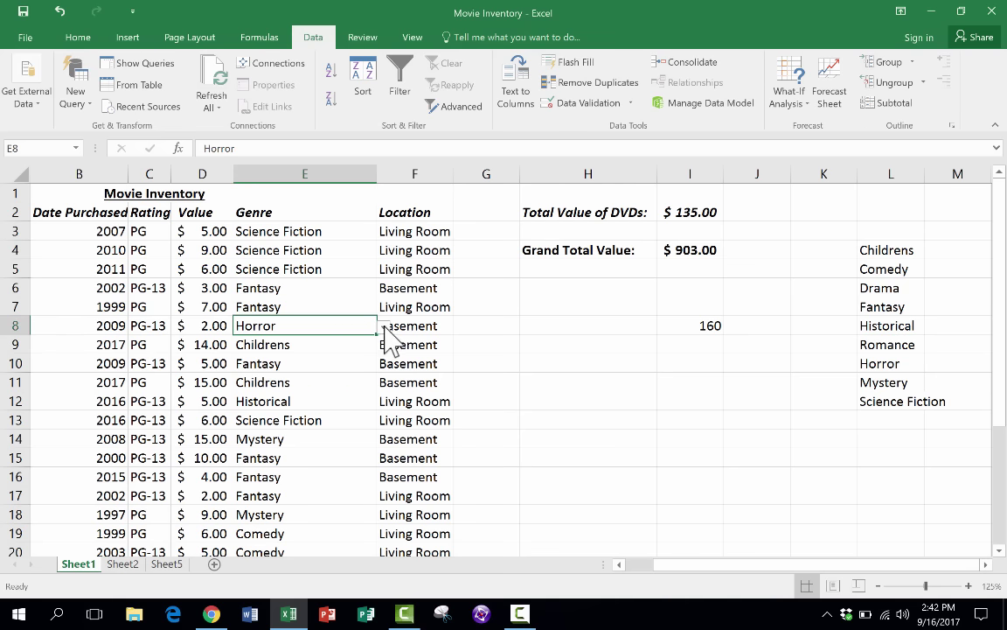
pyautogui.click(383, 326)
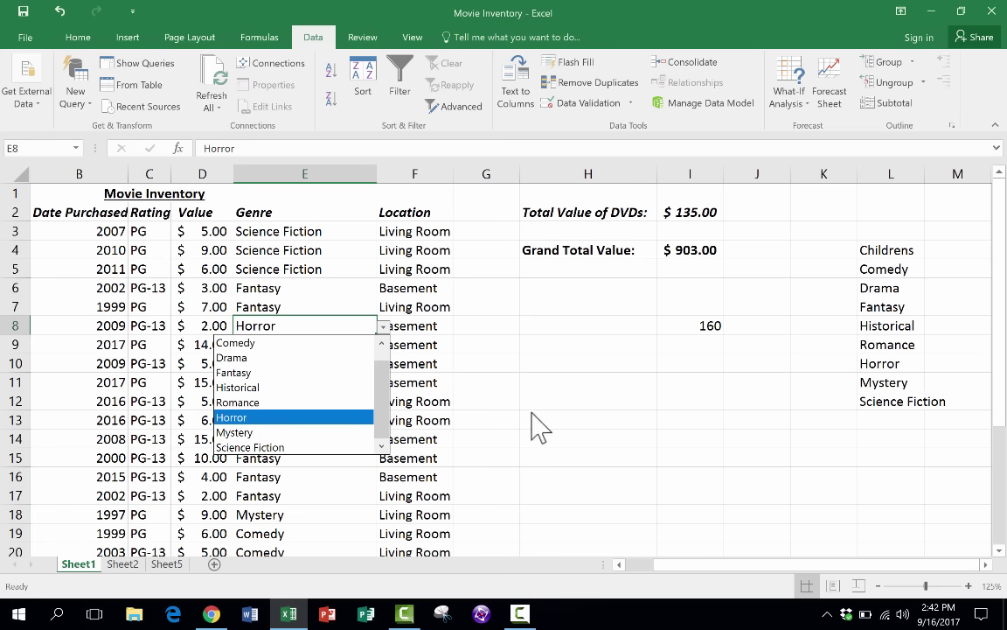
pyautogui.click(891, 419)
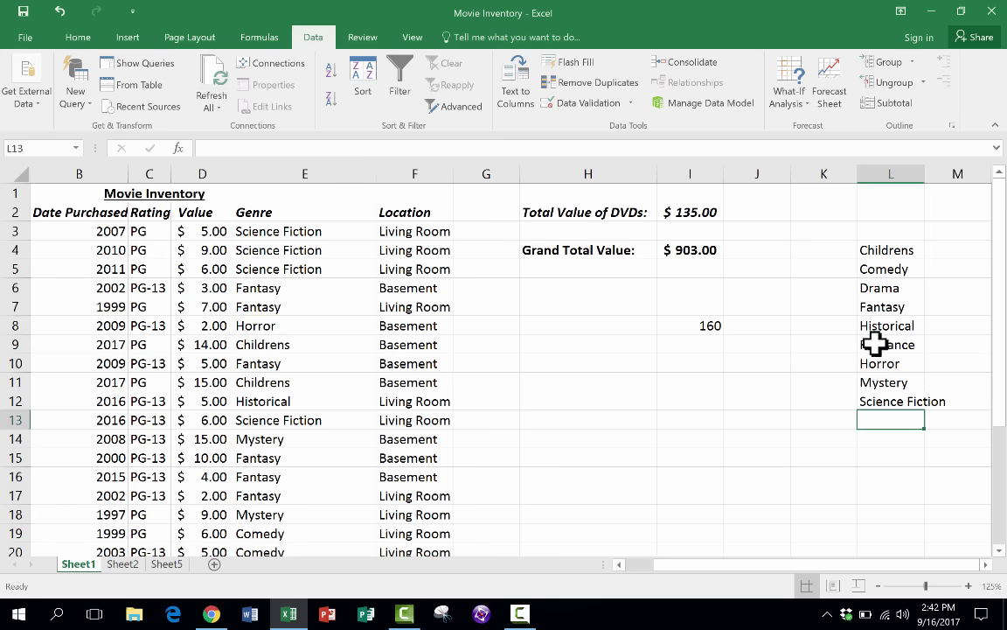
pyautogui.click(875, 344)
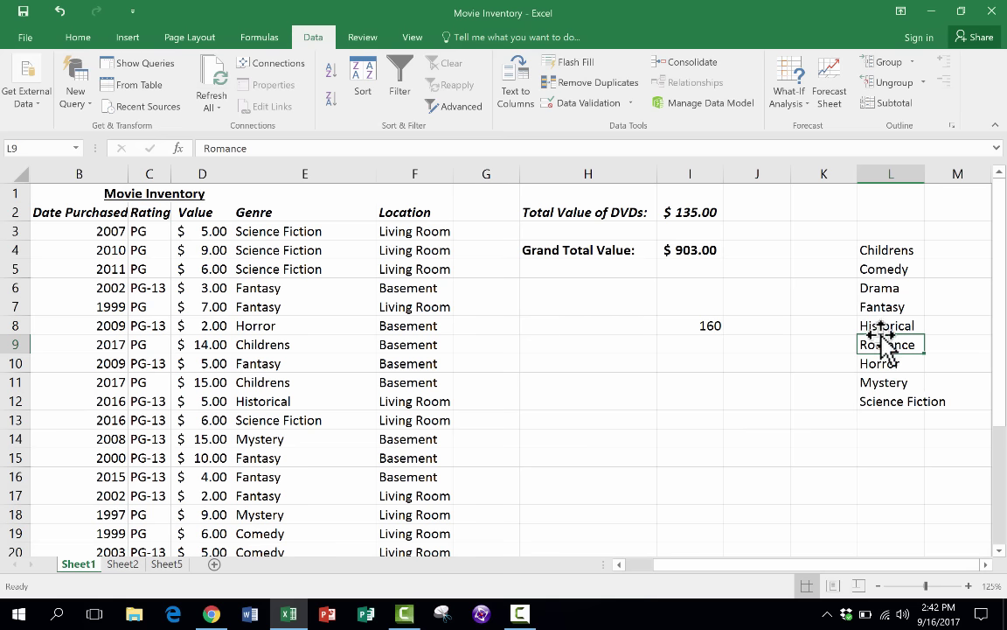
# Move the Romance cell from L9 to L11, between Mystery and Science Fiction, keeping the source list alphabetical.
pyautogui.moveTo(881, 341); pyautogui.dragTo(890, 386)
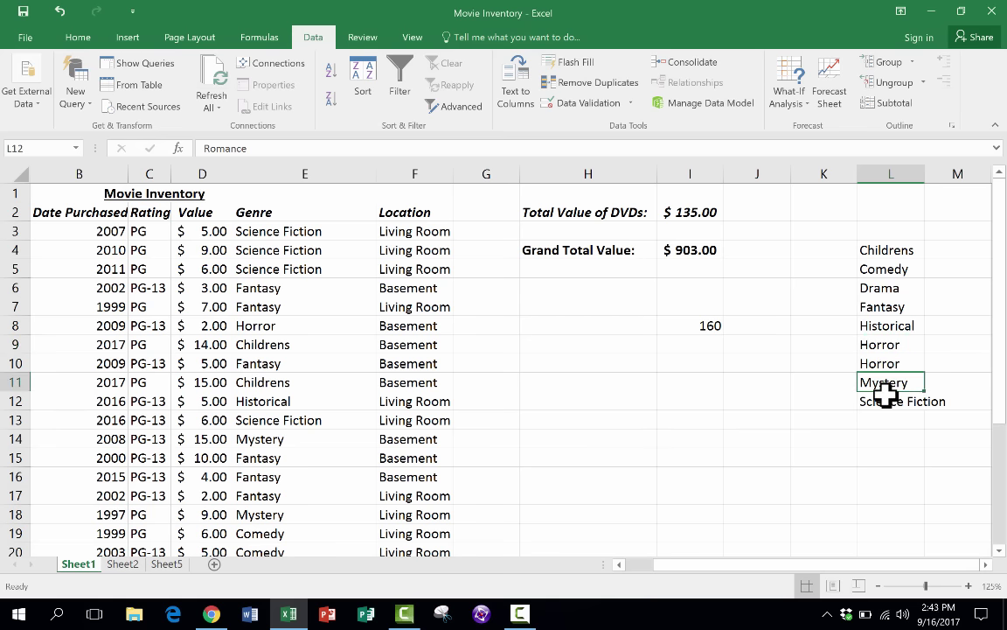
pyautogui.click(890, 439)
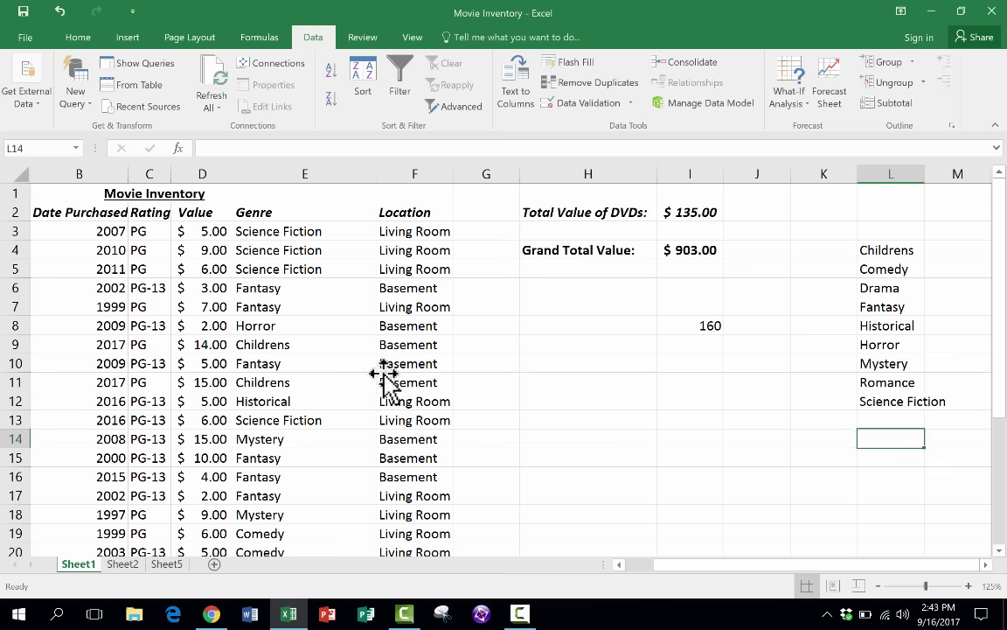
pyautogui.click(371, 346)
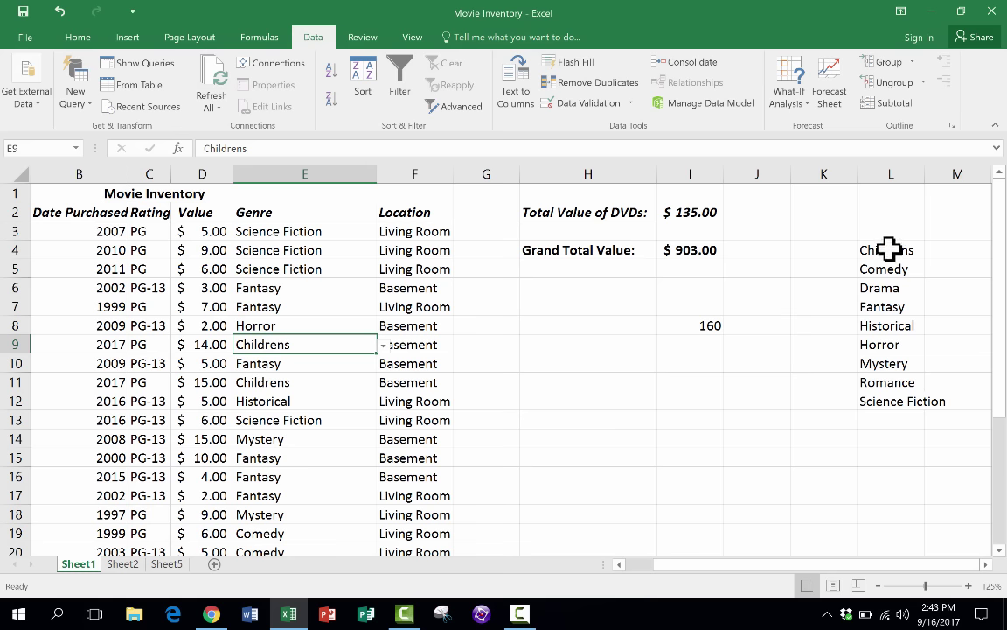
pyautogui.moveTo(889, 249); pyautogui.dragTo(890, 398)
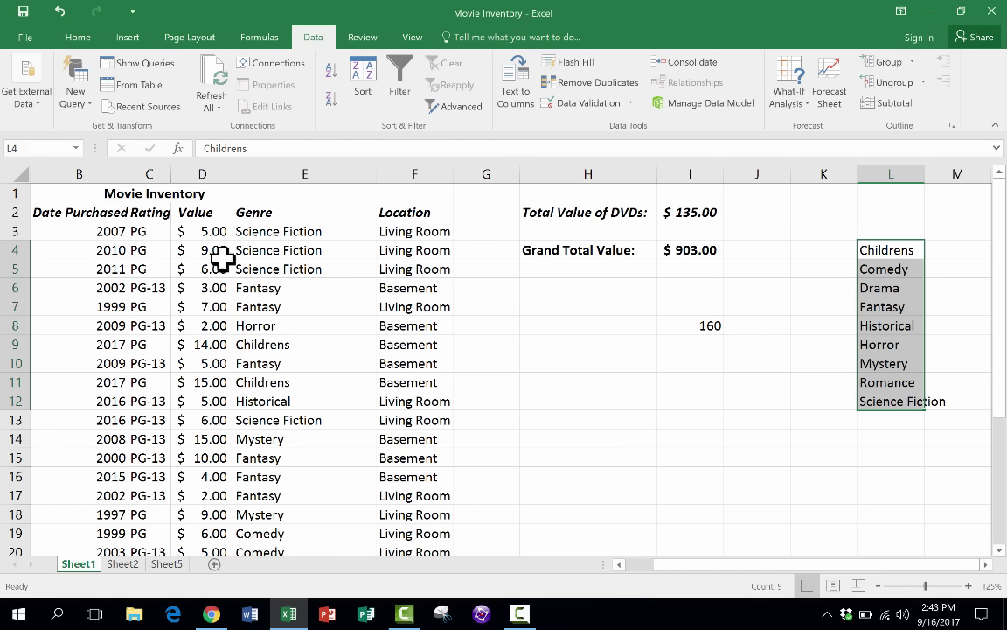
pyautogui.click(778, 380)
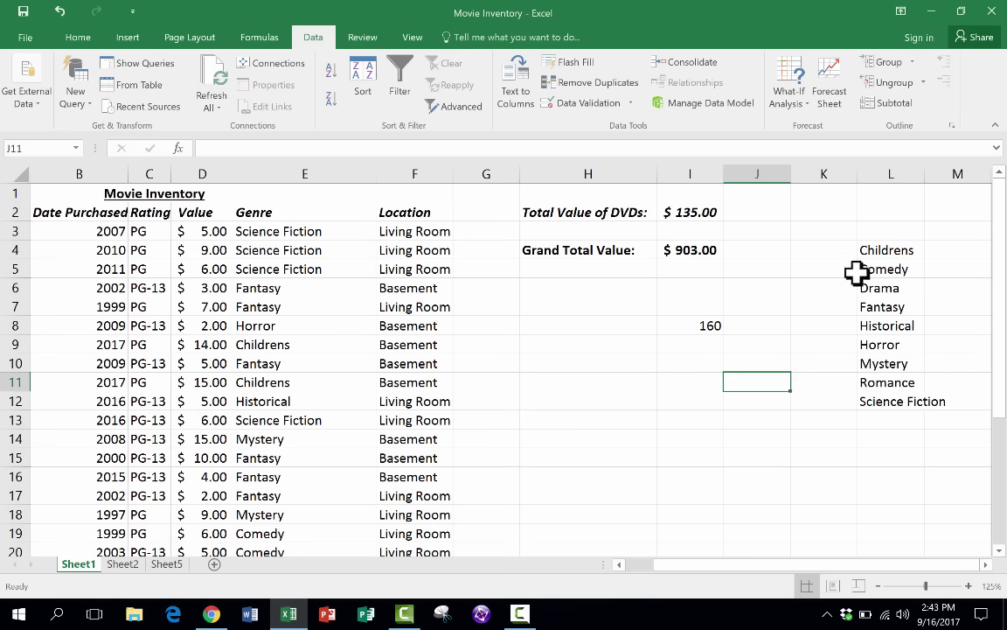
pyautogui.click(891, 268)
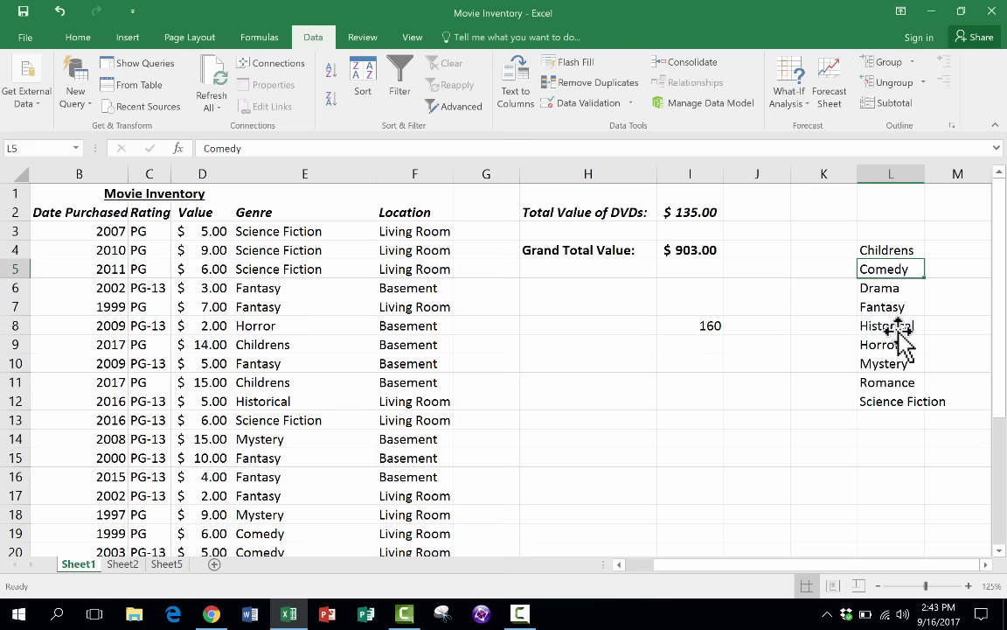
pyautogui.scroll(-3, 901, 253)
pyautogui.scroll(3, 902, 284)
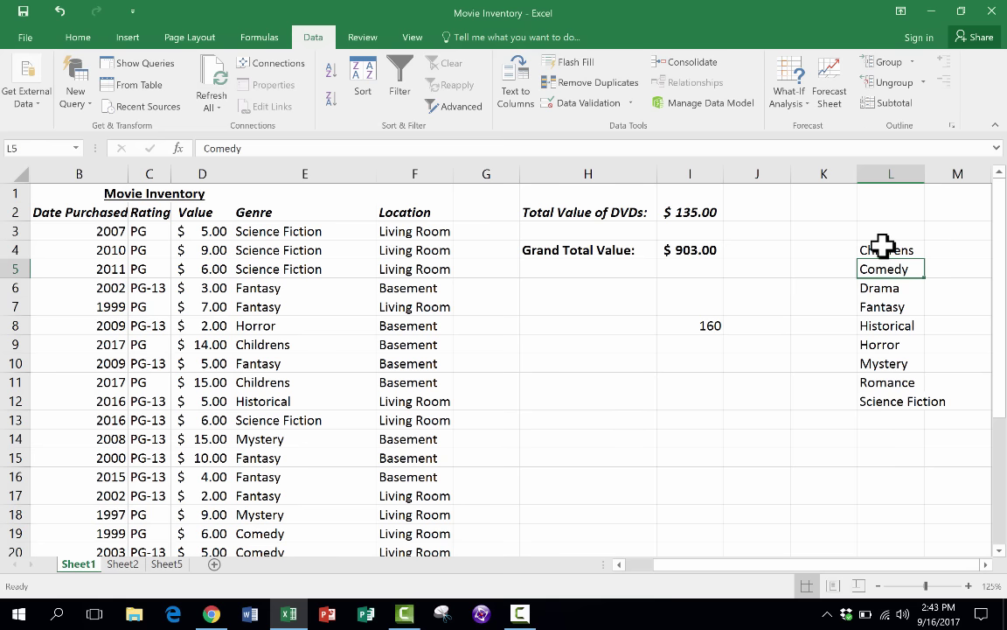
# Move the genre source list L4:L12 from Sheet1 to Sheet5, starting at cell F4.
pyautogui.moveTo(886, 251); pyautogui.dragTo(904, 400)
pyautogui.rightClick(892, 359)
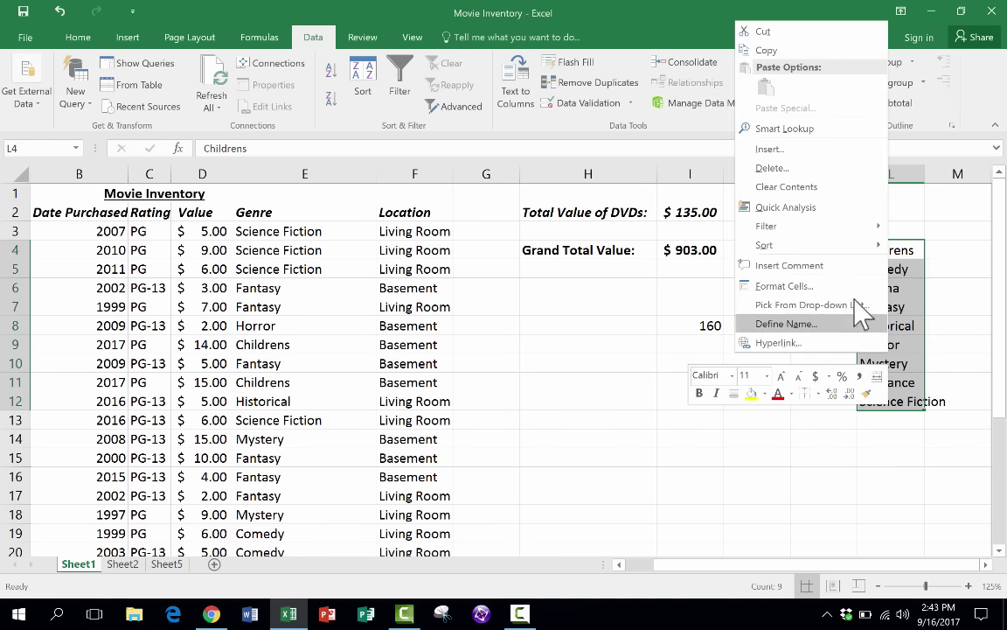
pyautogui.click(767, 49)
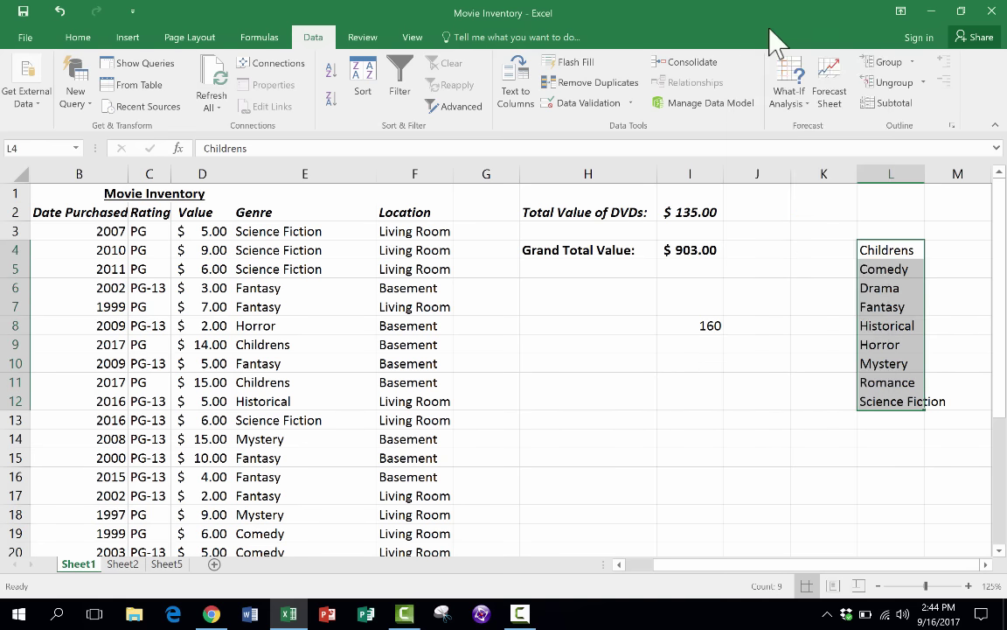
pyautogui.click(167, 564)
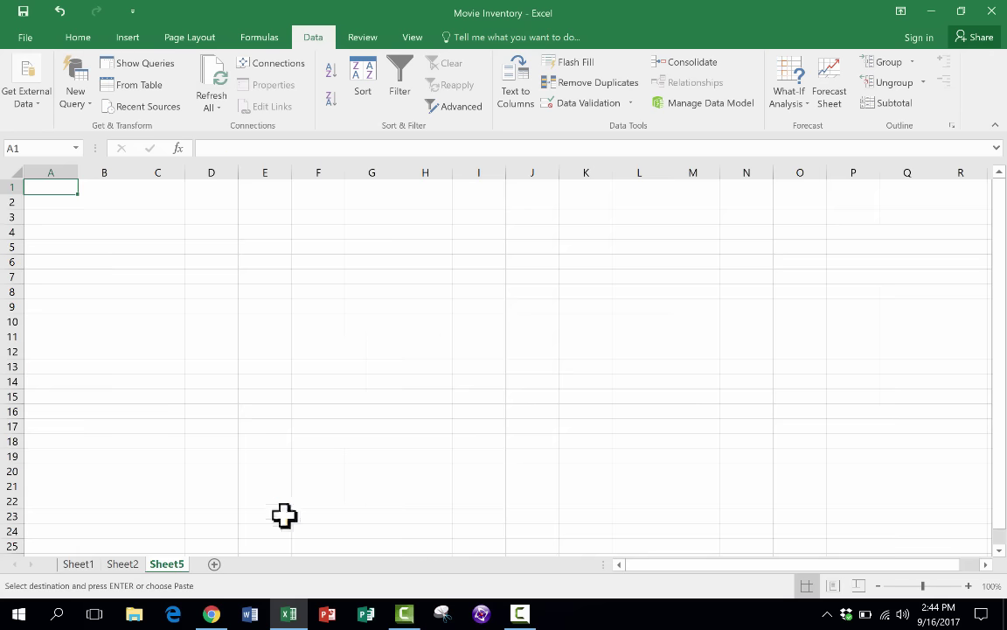
pyautogui.rightClick(316, 229)
pyautogui.click(347, 297)
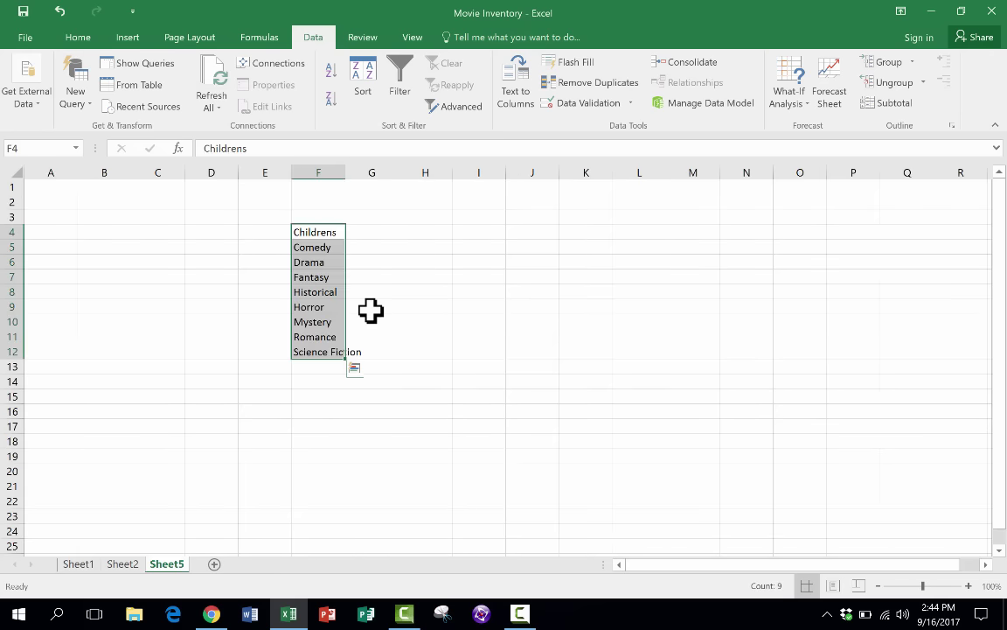
pyautogui.click(439, 318)
# Check the genre dropdown of cell E7 on Sheet1 and close it without choosing an entry.
pyautogui.click(78, 563)
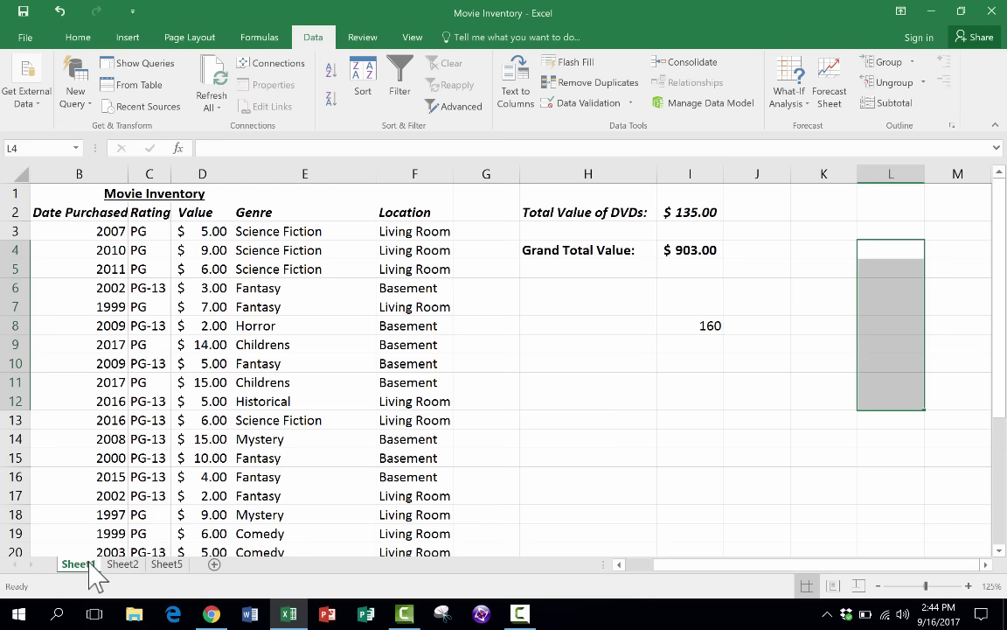
pyautogui.click(769, 392)
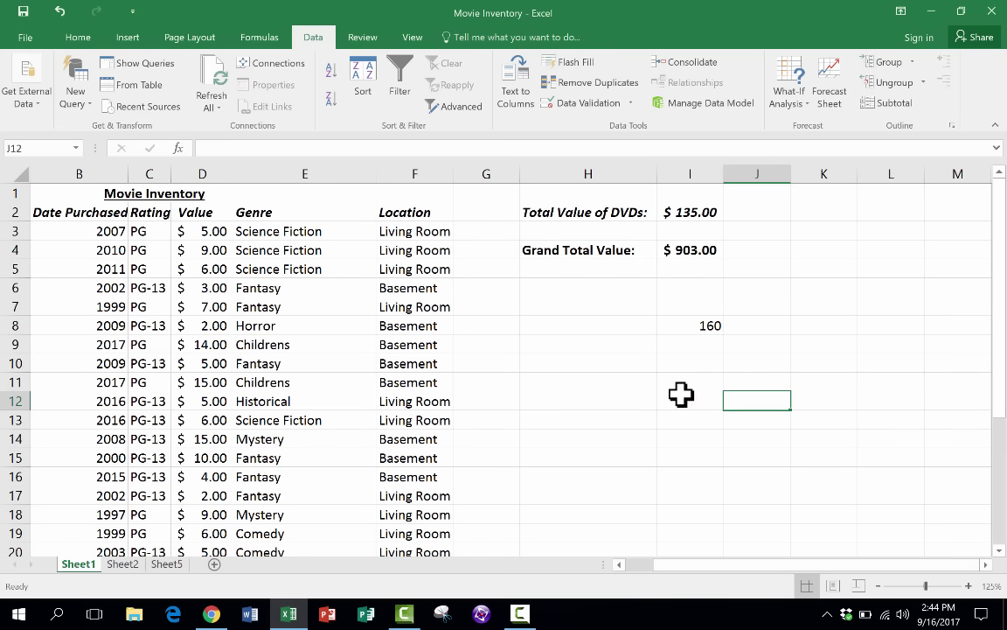
pyautogui.click(349, 302)
pyautogui.click(382, 308)
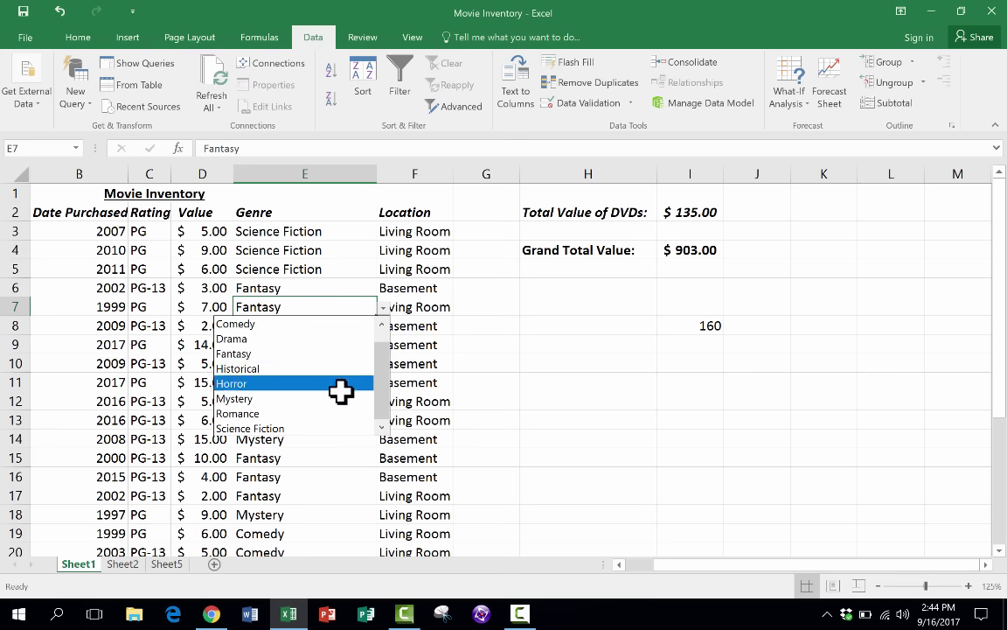
pyautogui.press('Escape')
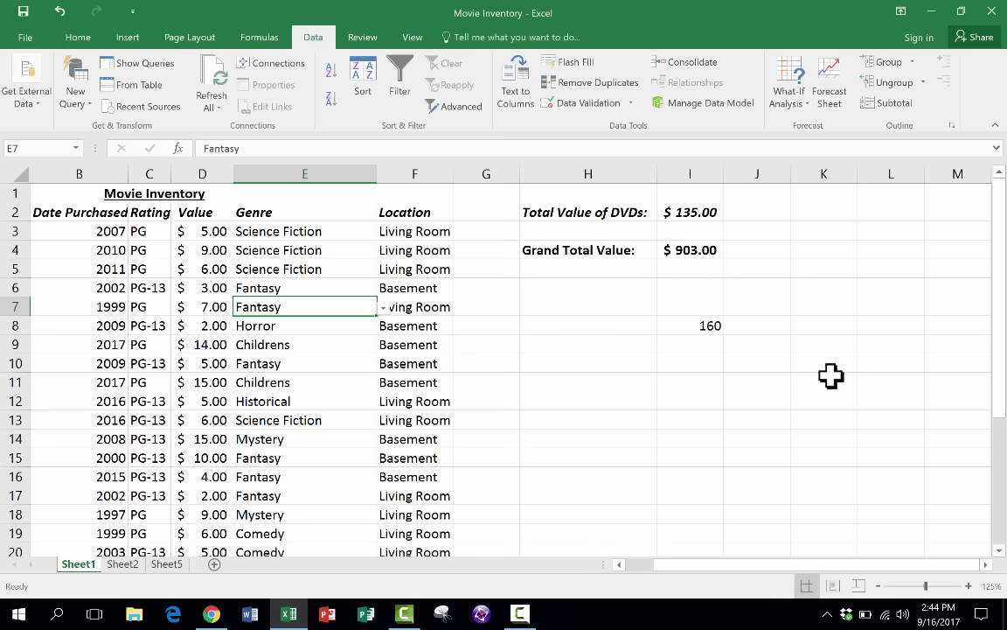
# Hide column F on Sheet5, which holds the genre source list.
pyautogui.click(122, 564)
pyautogui.click(167, 564)
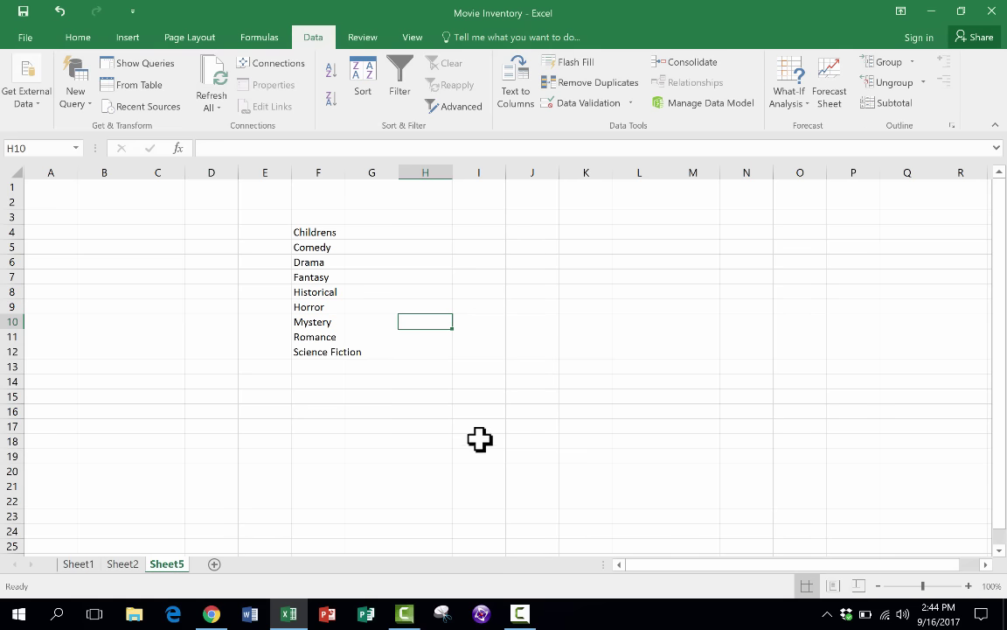
pyautogui.click(311, 170)
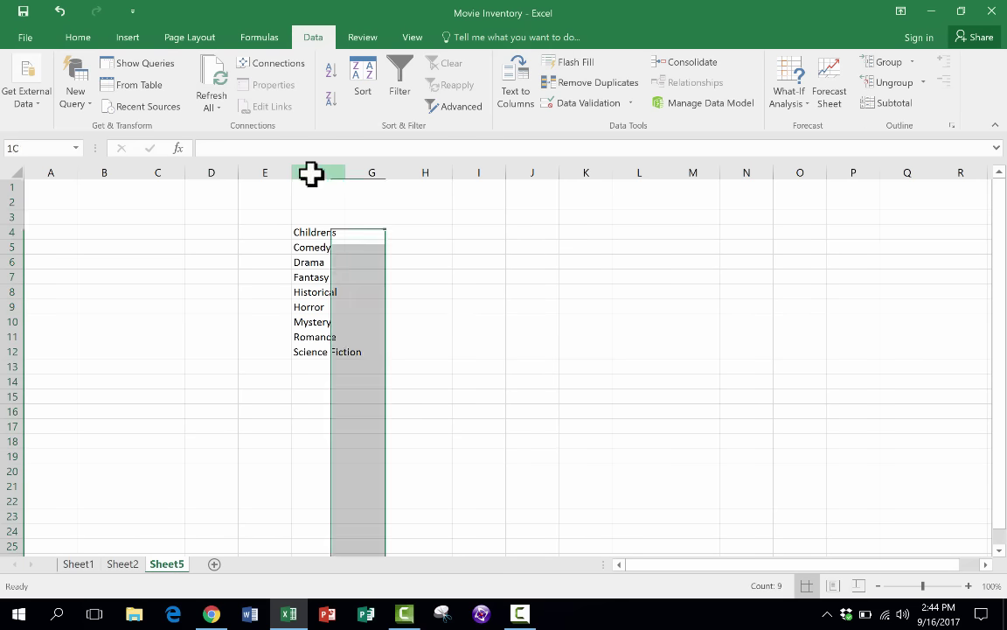
pyautogui.rightClick(315, 172)
pyautogui.click(322, 173)
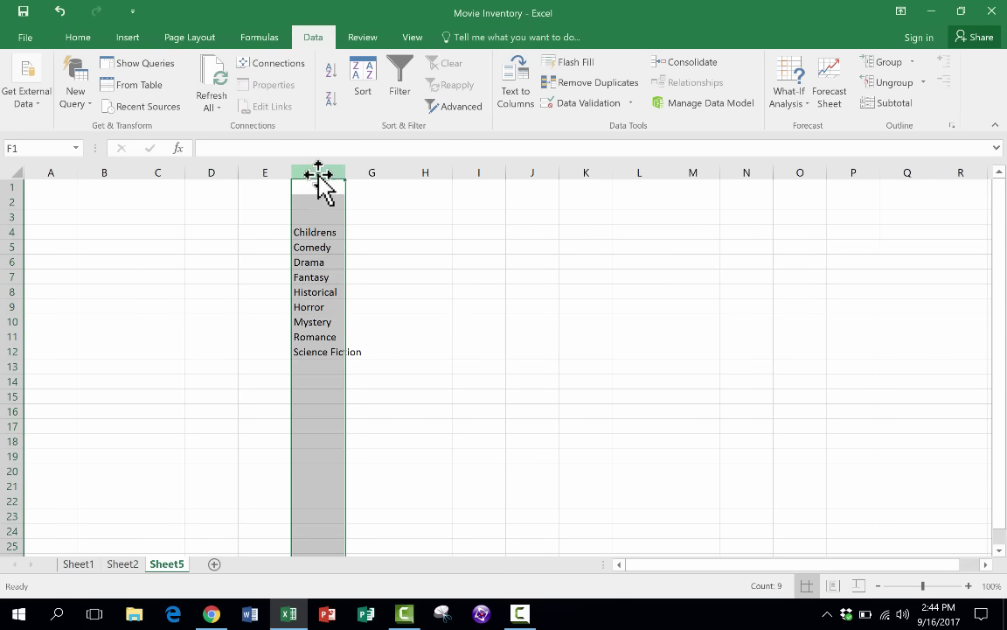
pyautogui.rightClick(320, 174)
pyautogui.click(360, 378)
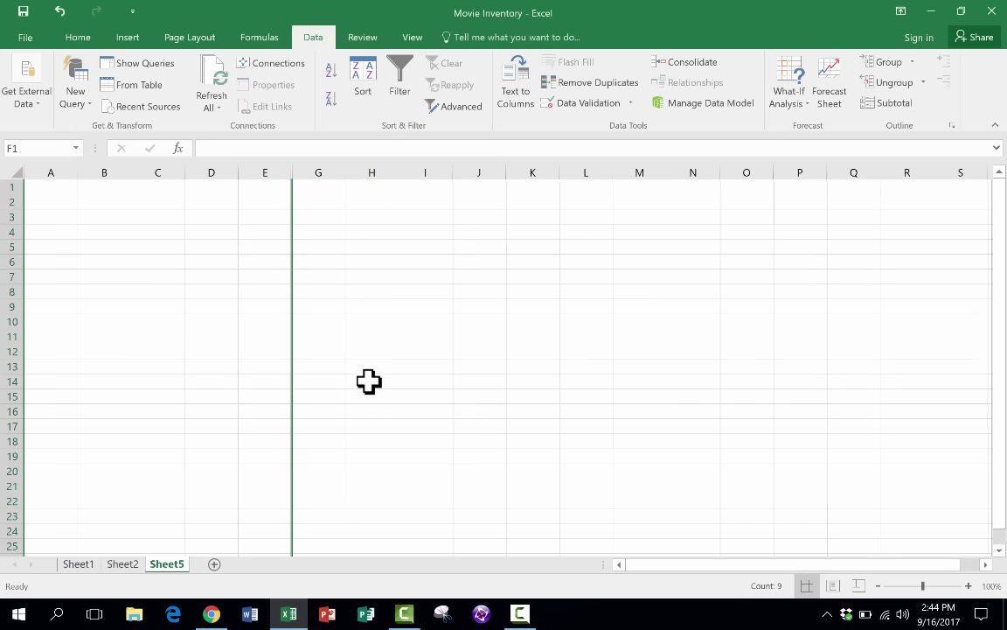
pyautogui.click(359, 302)
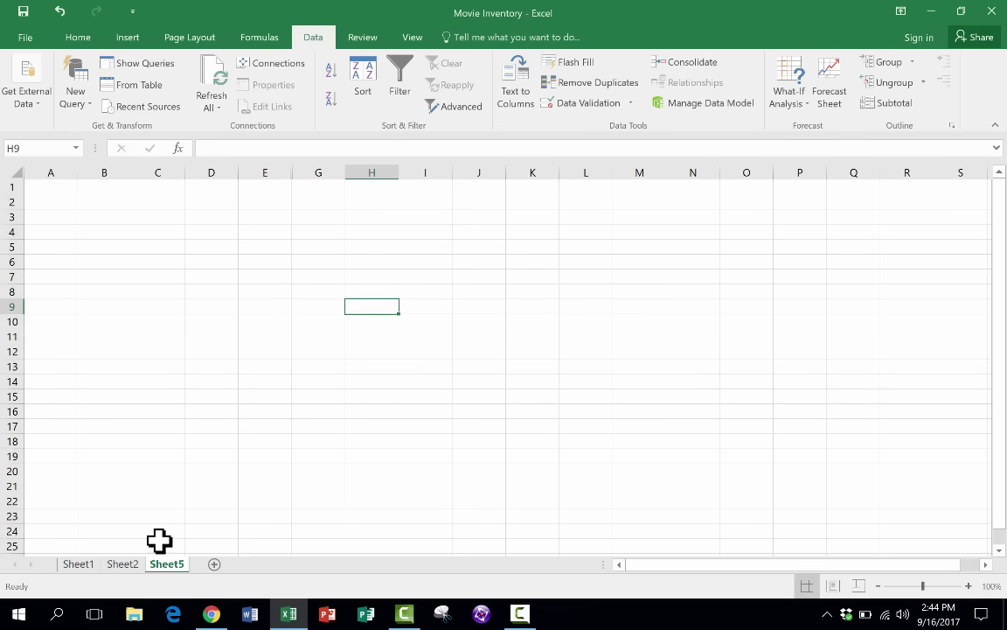
# Look over the movie inventory on Sheet1 and its empty columns out to column AB.
pyautogui.click(78, 564)
pyautogui.scroll(-2, 416, 382)
pyautogui.scroll(2, 416, 382)
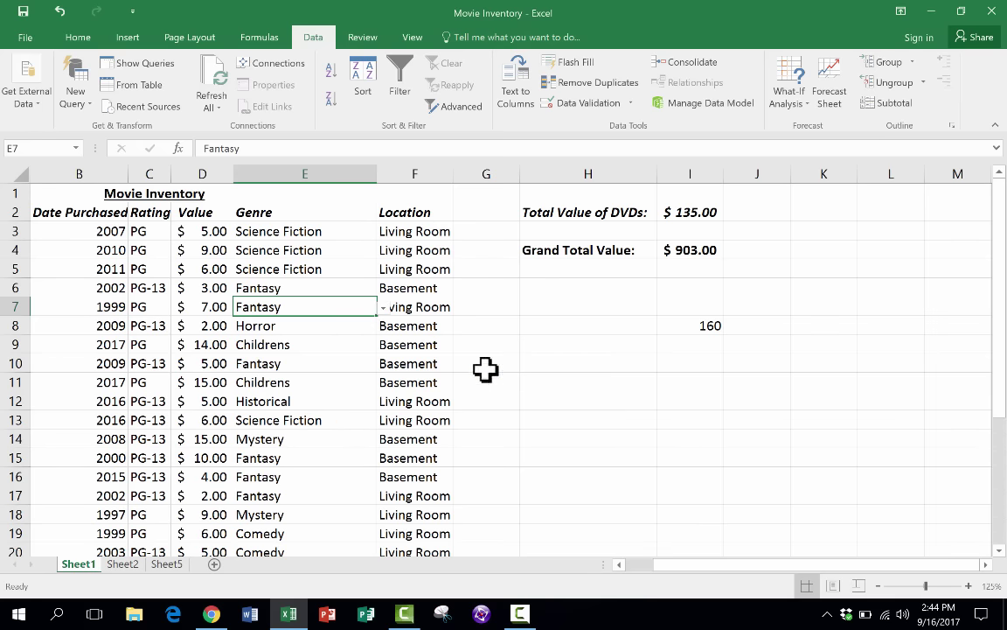
pyautogui.scroll(-1, 708, 332)
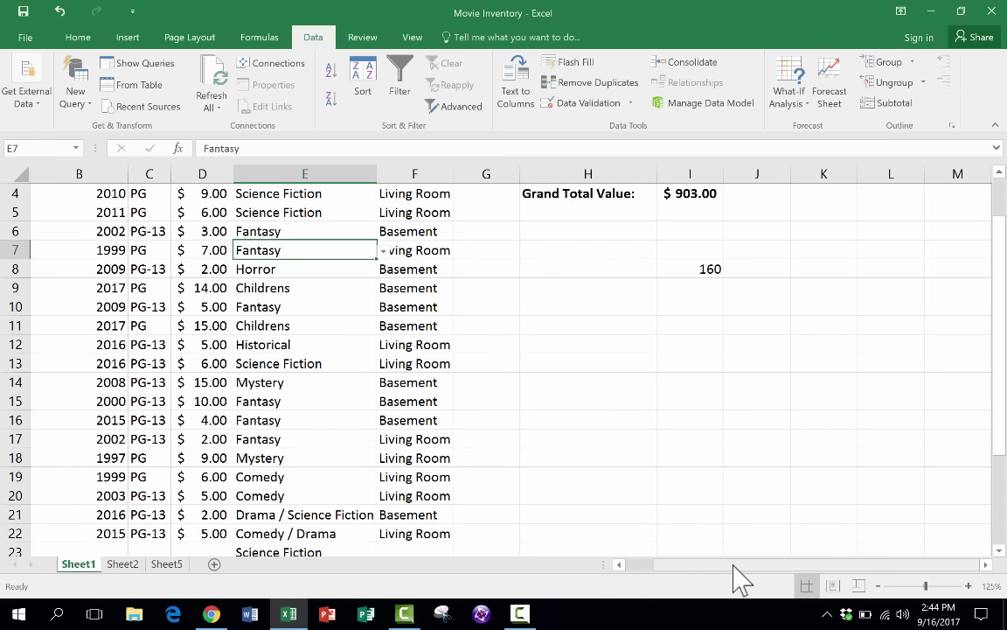
pyautogui.click(985, 564)
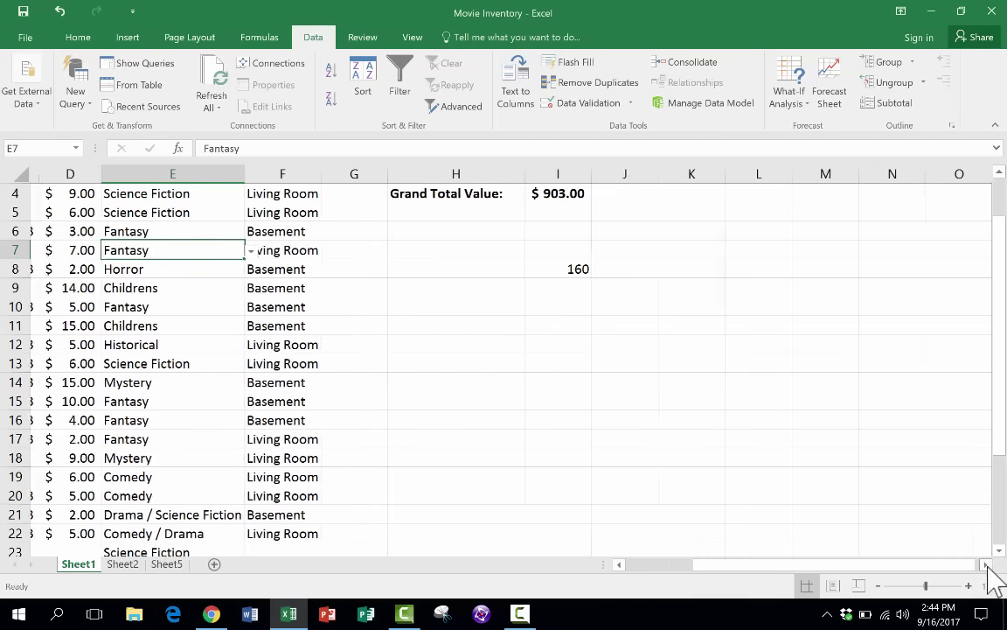
pyautogui.moveTo(985, 564); pyautogui.dragTo(985, 564)
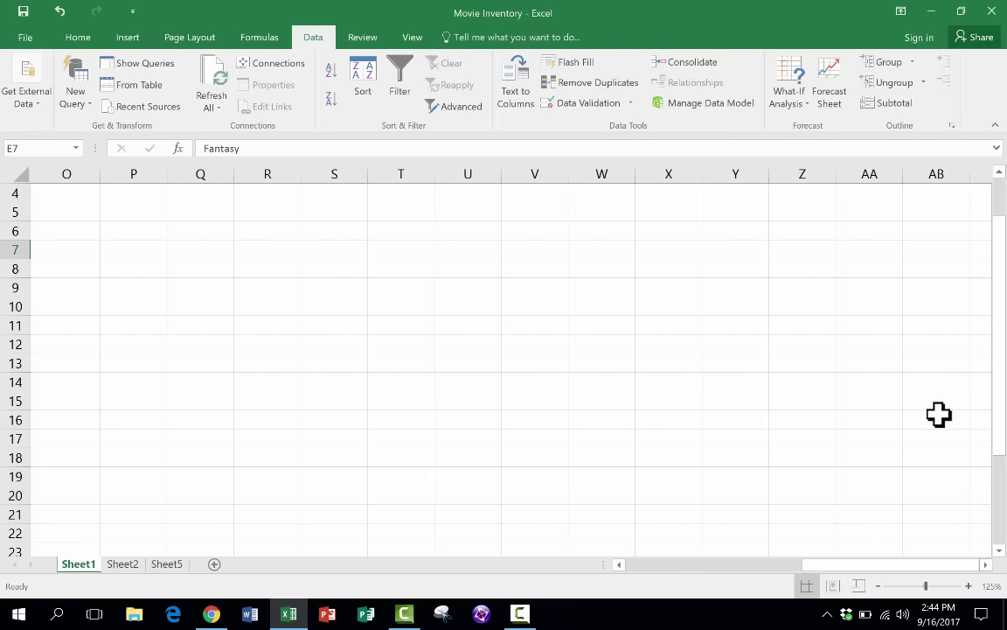
pyautogui.moveTo(877, 570); pyautogui.dragTo(683, 603)
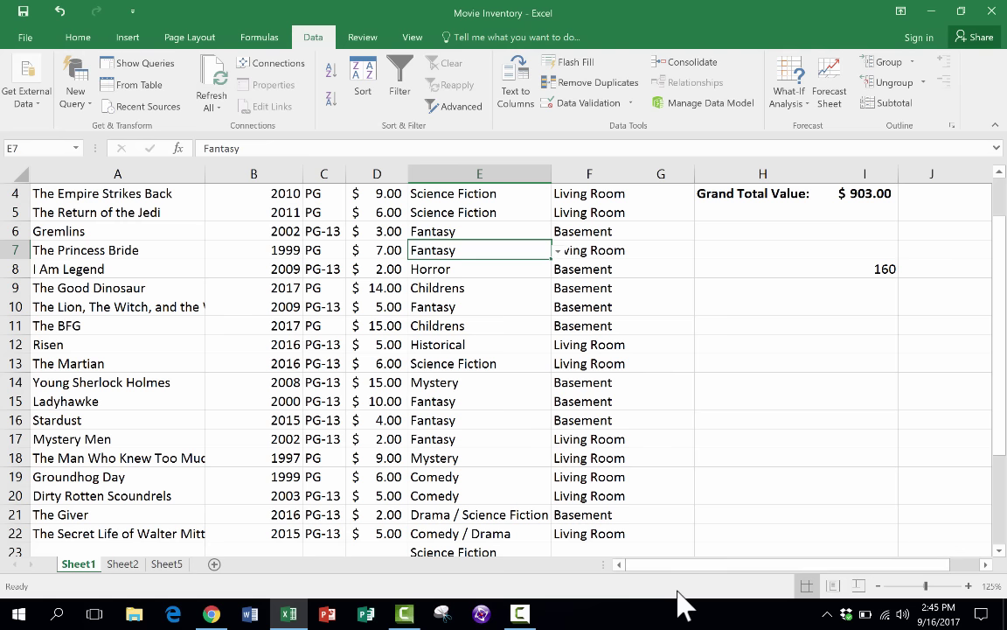
# Unhide column F between columns E and G on Sheet5.
pyautogui.click(166, 563)
pyautogui.scroll(-2, 382, 259)
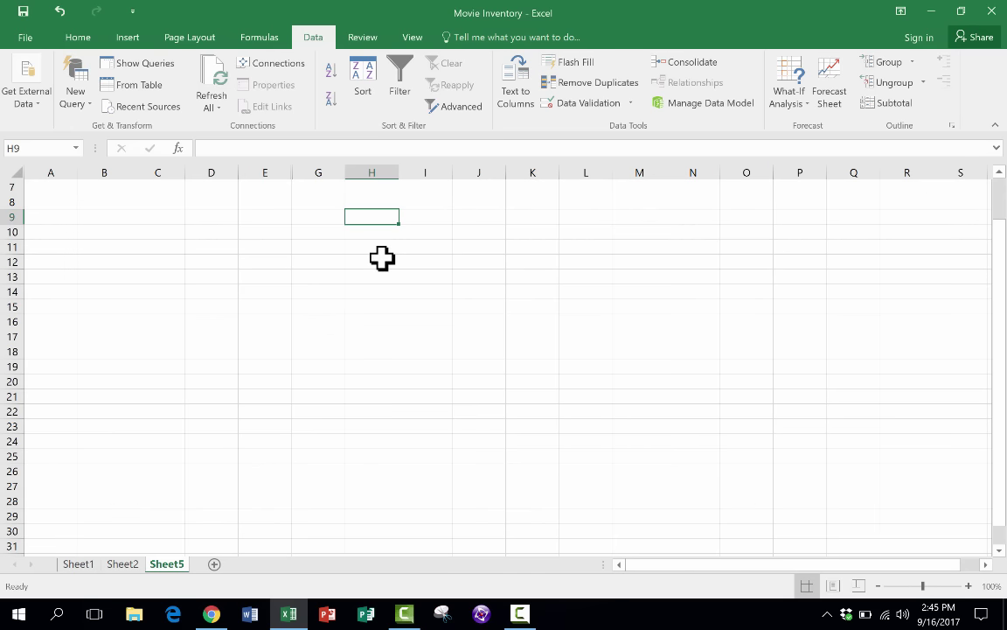
pyautogui.moveTo(278, 172); pyautogui.dragTo(307, 169)
pyautogui.rightClick(308, 169)
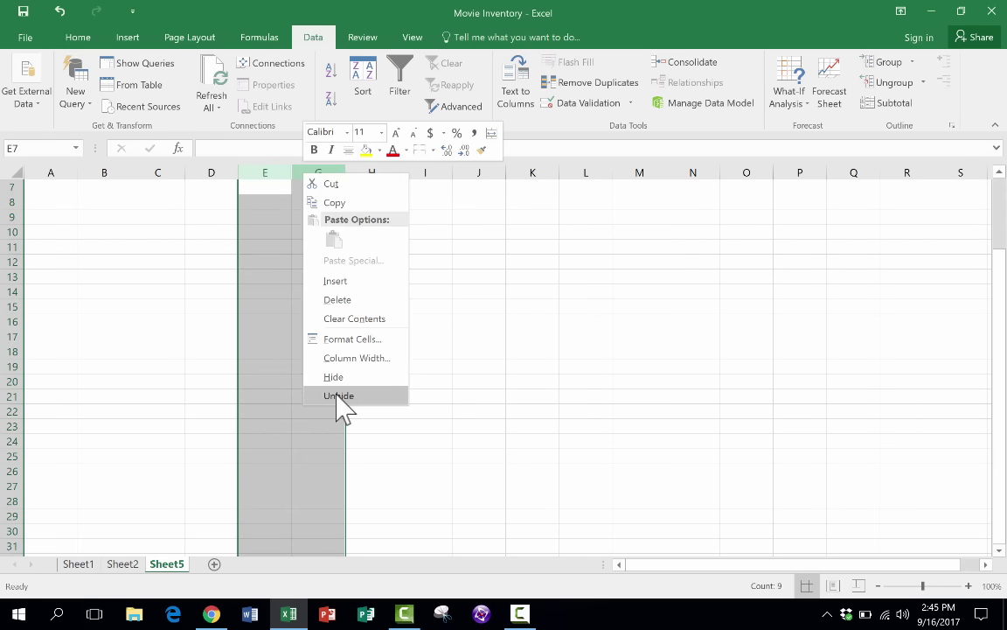
pyautogui.click(340, 396)
pyautogui.scroll(-1, 404, 262)
pyautogui.scroll(3, 404, 263)
pyautogui.click(403, 263)
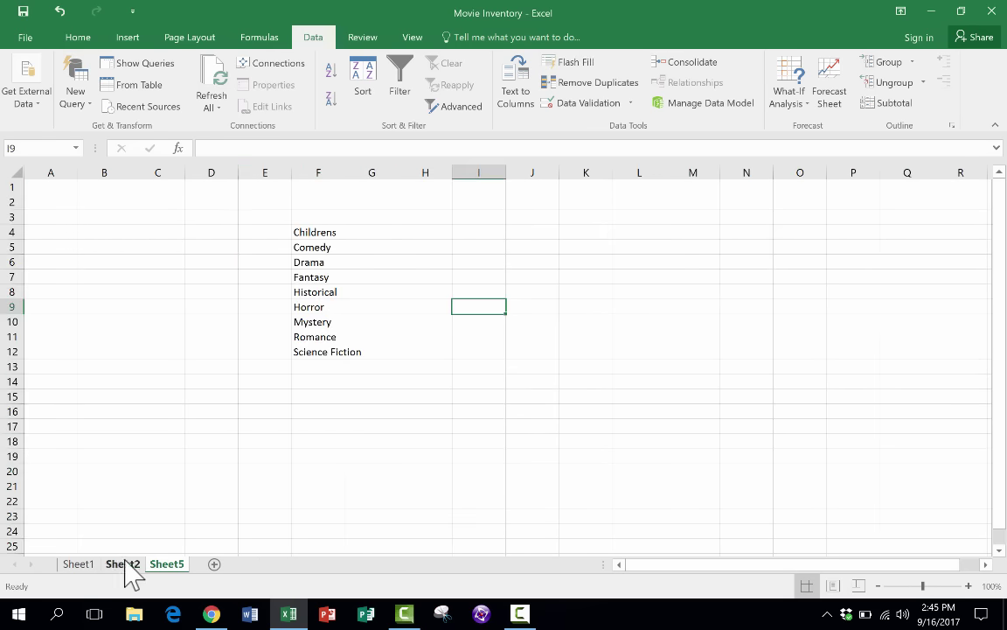
# Review the music inventory on Sheet2, checking the year validation hint in B3 and the title cell A11.
pyautogui.click(81, 565)
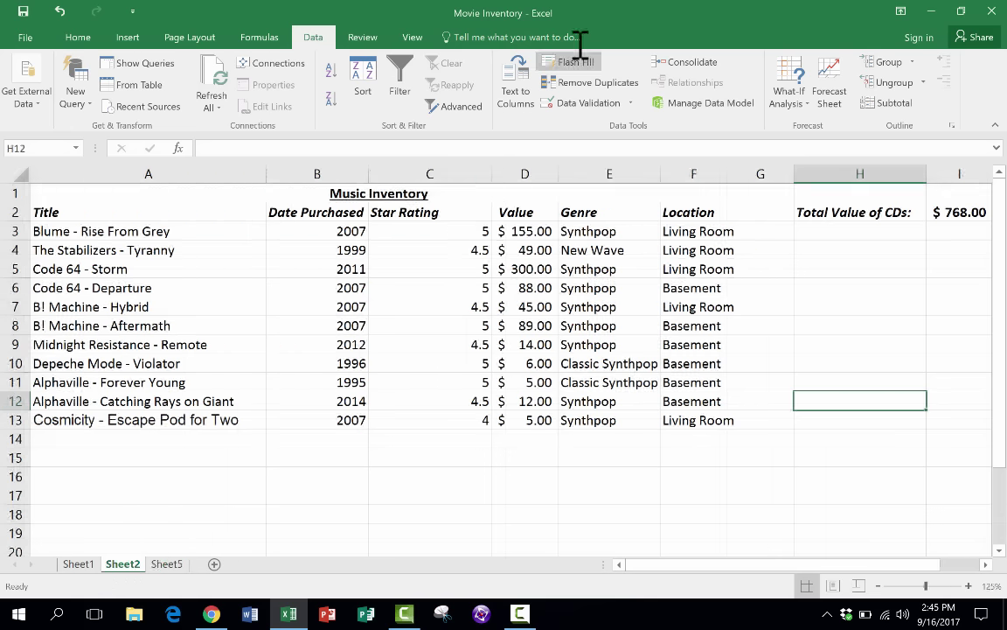
pyautogui.scroll(3, 580, 43)
pyautogui.scroll(-3, 380, 306)
pyautogui.scroll(3, 374, 279)
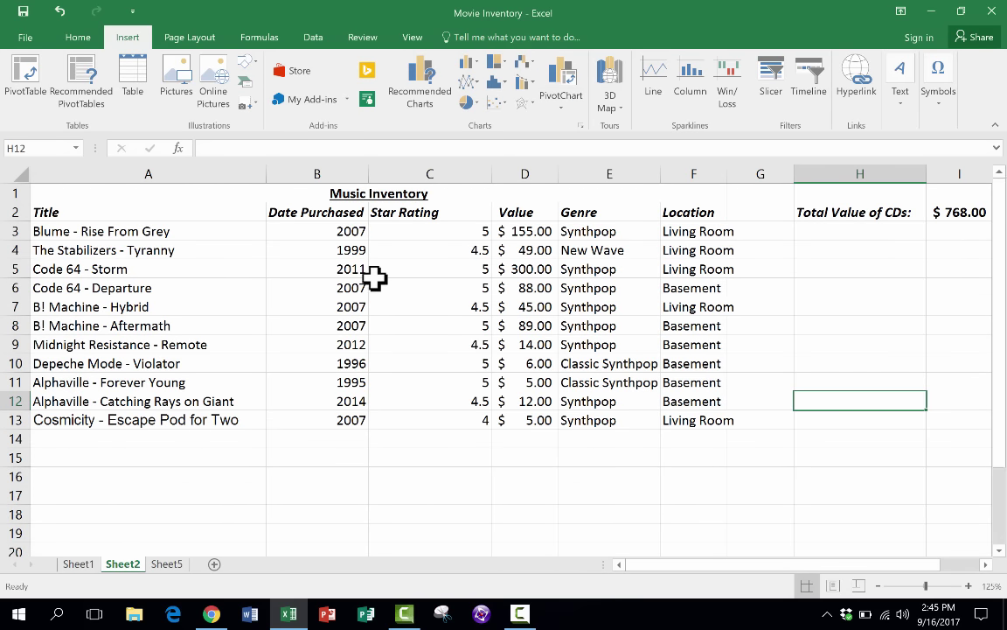
pyautogui.click(342, 232)
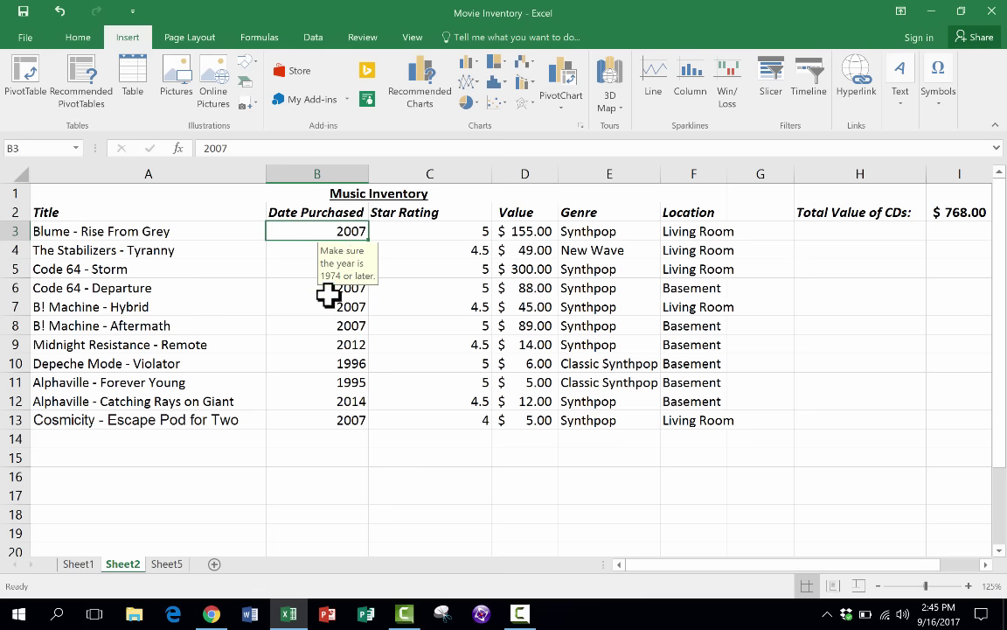
pyautogui.click(316, 323)
pyautogui.click(142, 383)
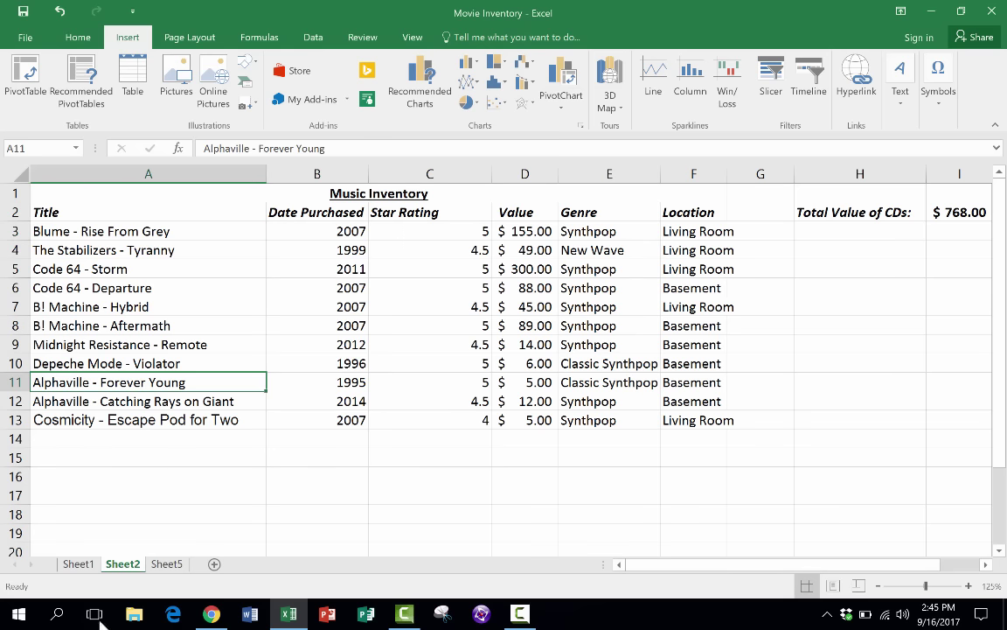
# Check the genre dropdown of cell E8 in the movie inventory on Sheet1 without choosing an entry.
pyautogui.click(78, 564)
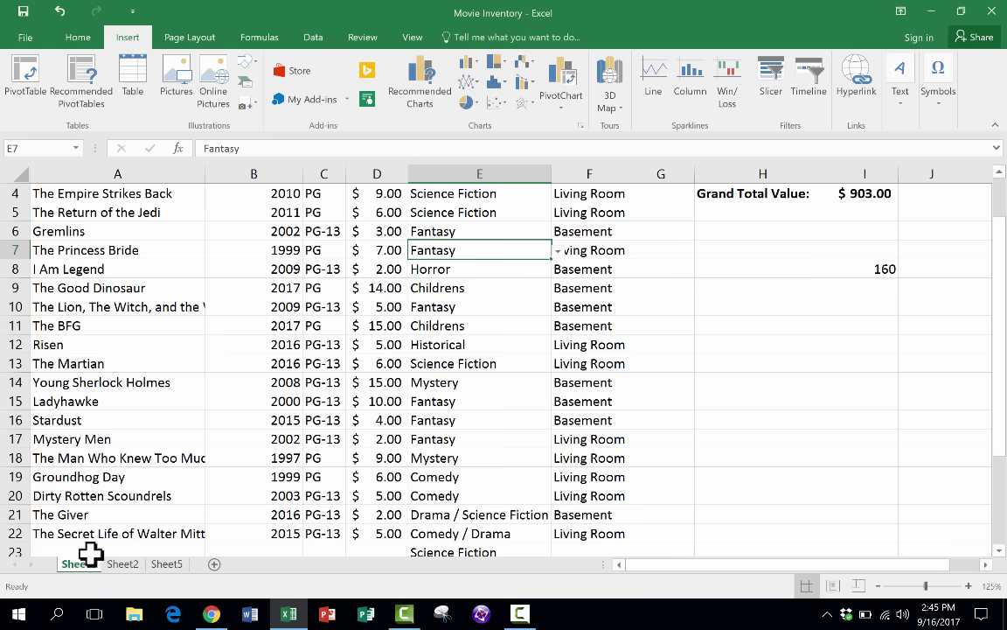
pyautogui.click(534, 268)
pyautogui.click(557, 269)
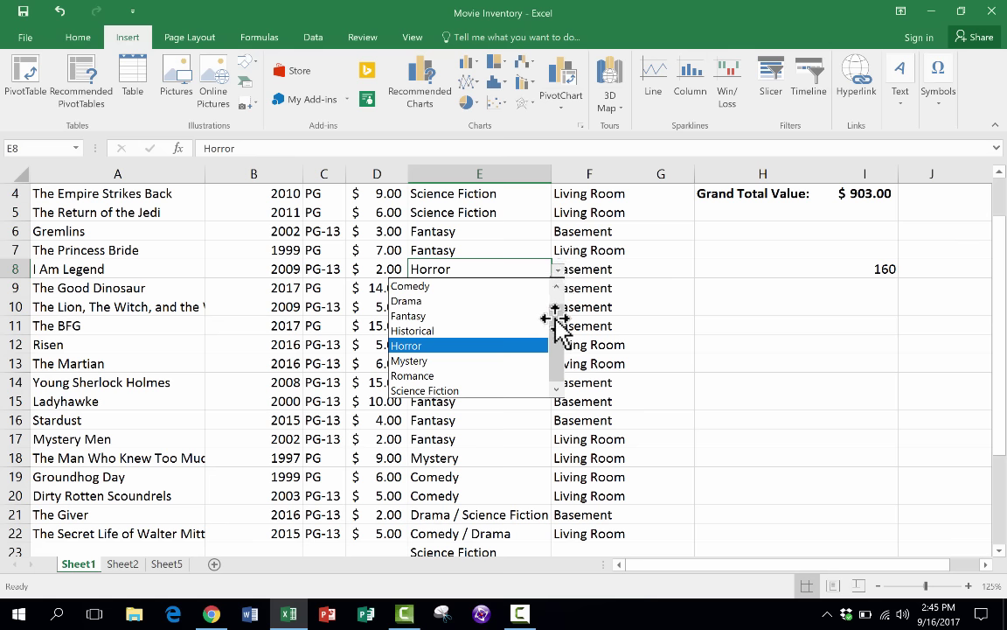
pyautogui.scroll(1, 317, 338)
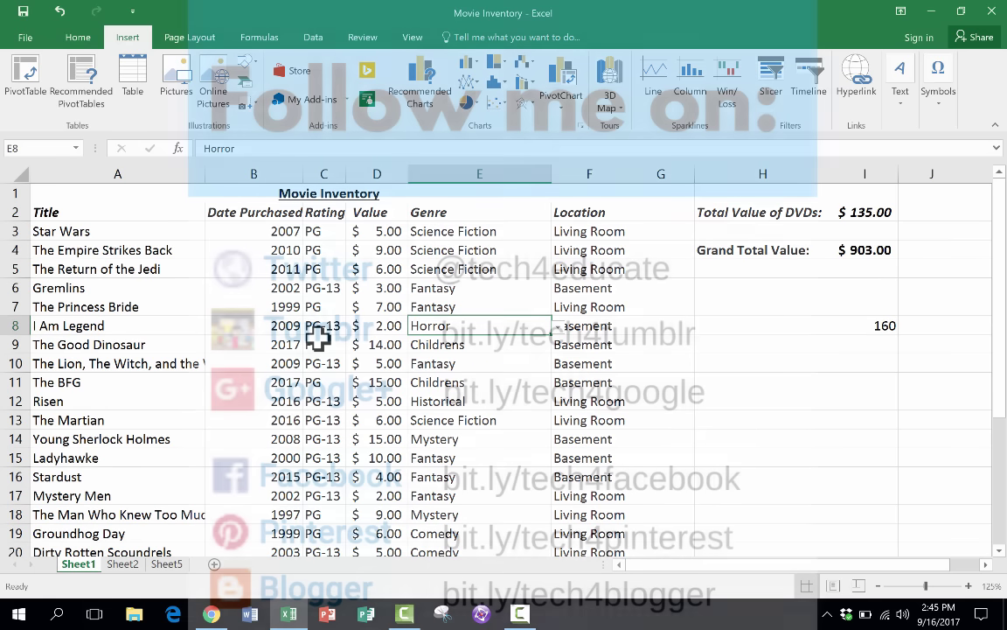